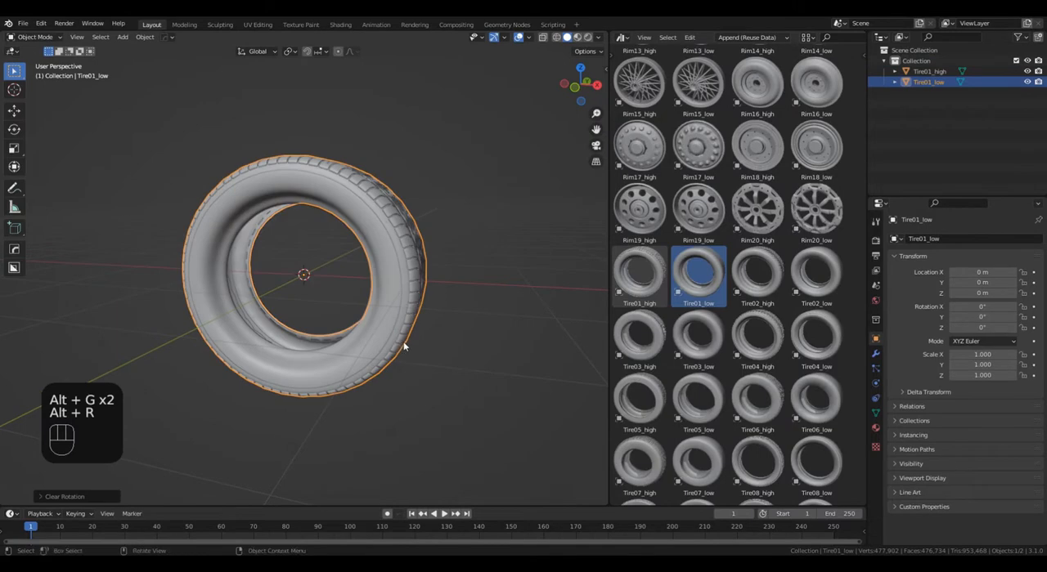
Bring the Rim01_high asset into the scene and clear its location and rotation.
scroll(677, 188, up, 5)
scroll(677, 188, up, 4)
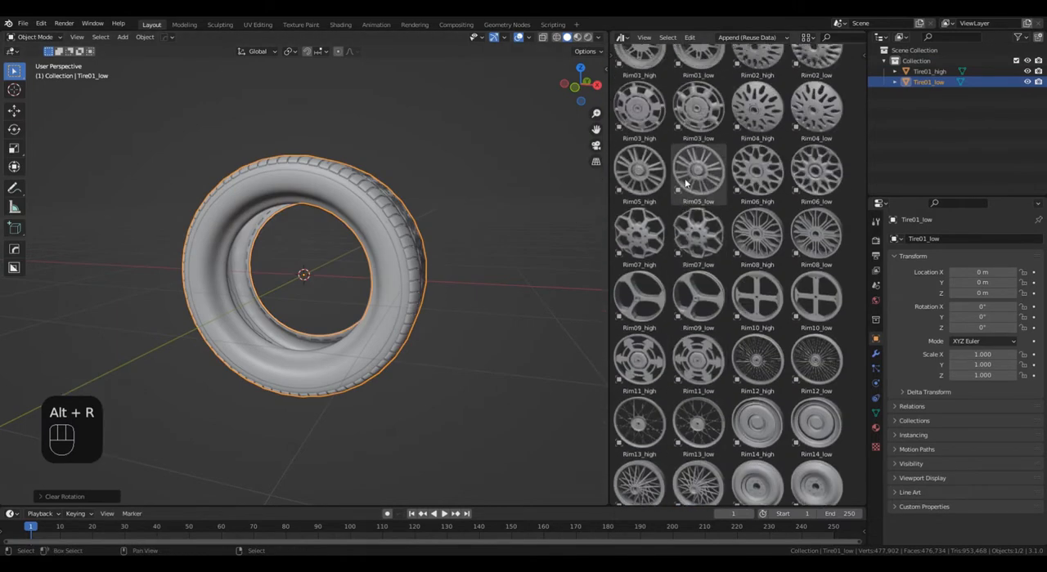
drag(642, 82, 319, 303)
key(alt+g)
key(alt+r)
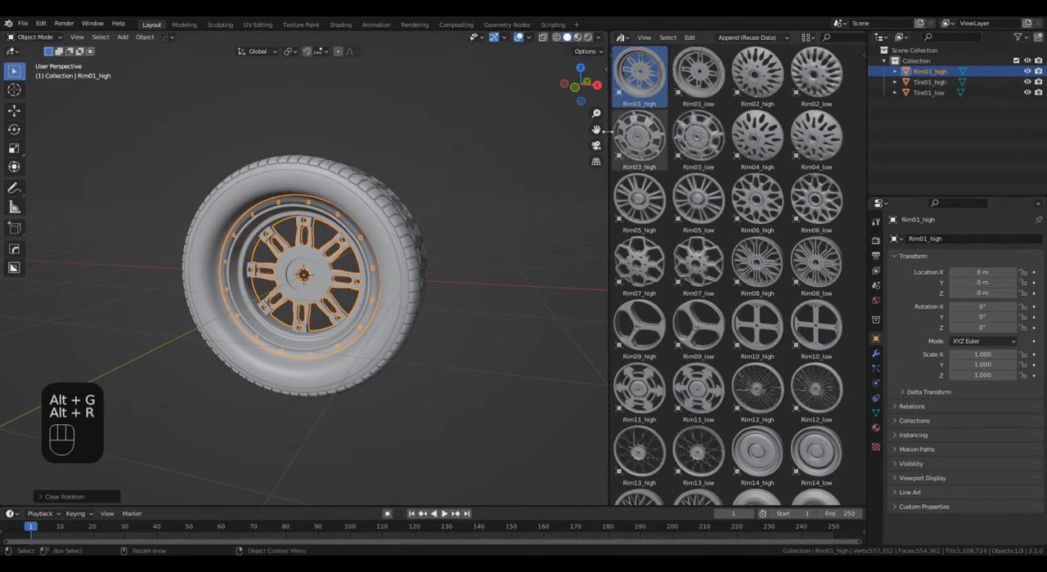
Add the Rim01_low asset to the scene and reset its location and rotation to the origin.
drag(697, 76, 468, 347)
key(alt+g)
key(alt+r)
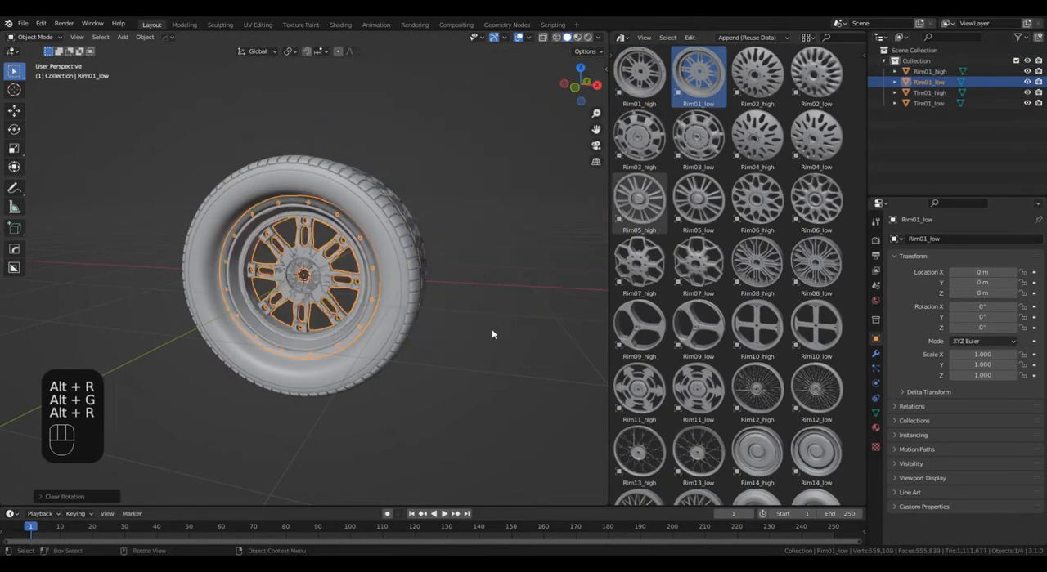
Parent Rim01_low to Rim01_high.
ctrl+click(938, 74)
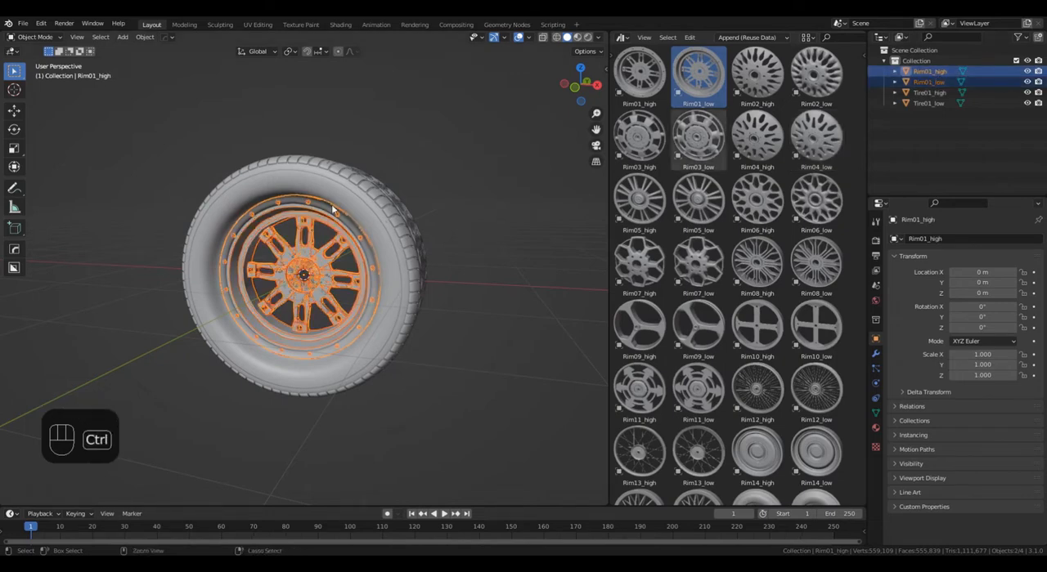
key(ctrl+p)
click(250, 237)
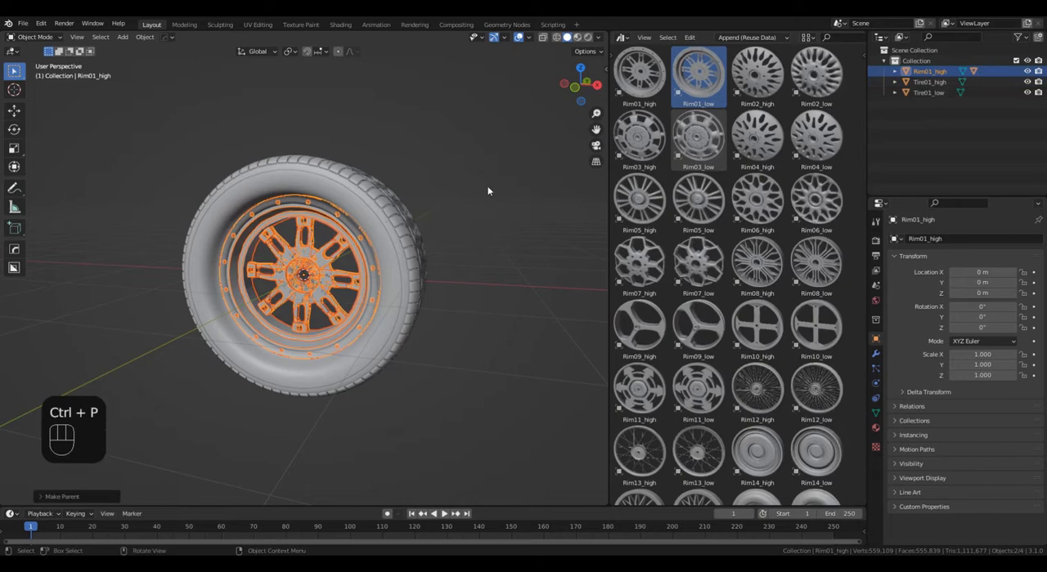
Parent Tire01_low to Tire01_high.
click(932, 92)
ctrl+click(929, 82)
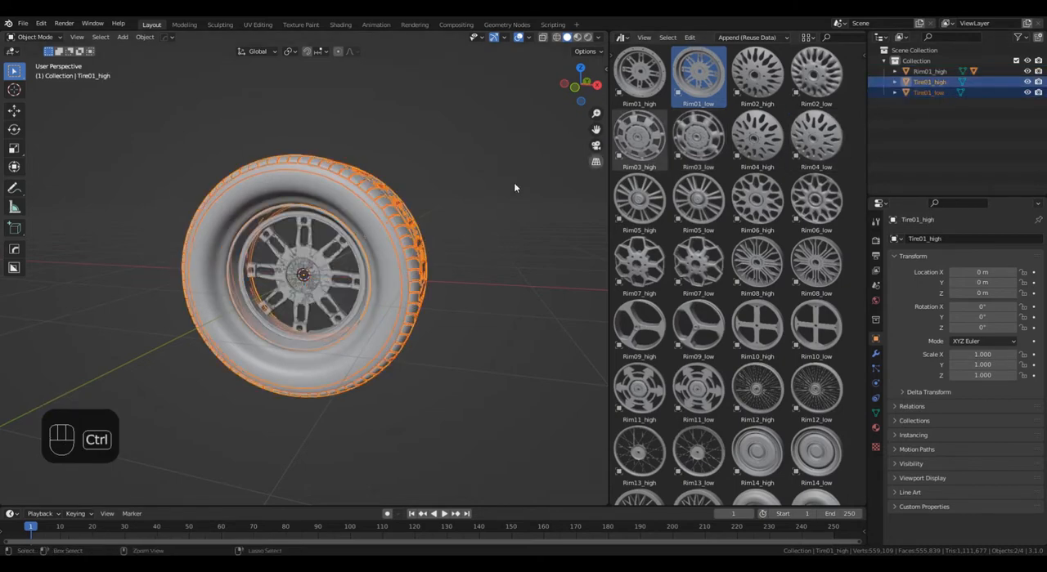
key(ctrl+p)
click(291, 250)
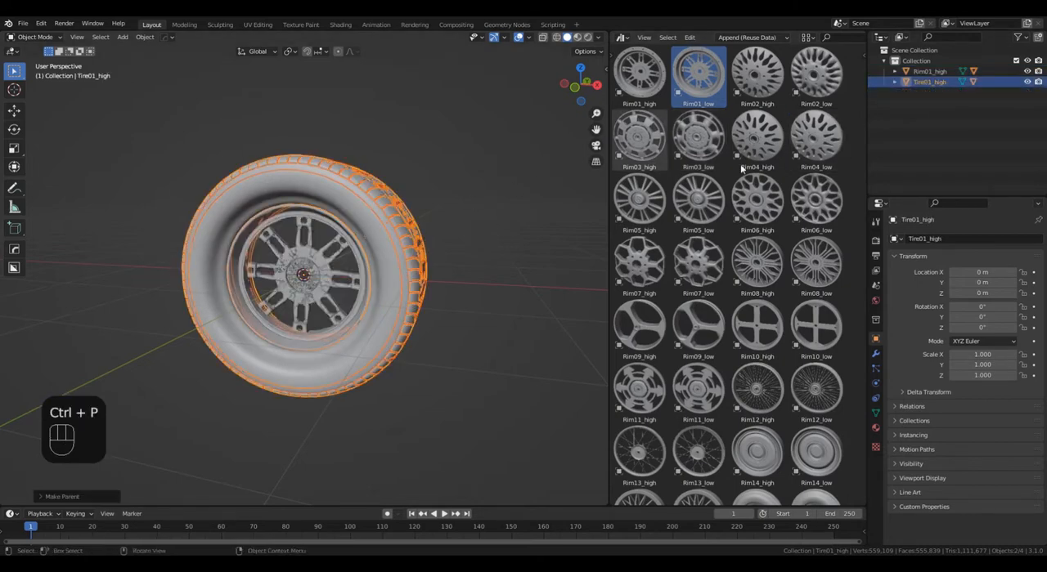
Expand the rim and tire hierarchies and hide Rim01_low and Tire01_low in the viewport.
click(894, 72)
click(906, 103)
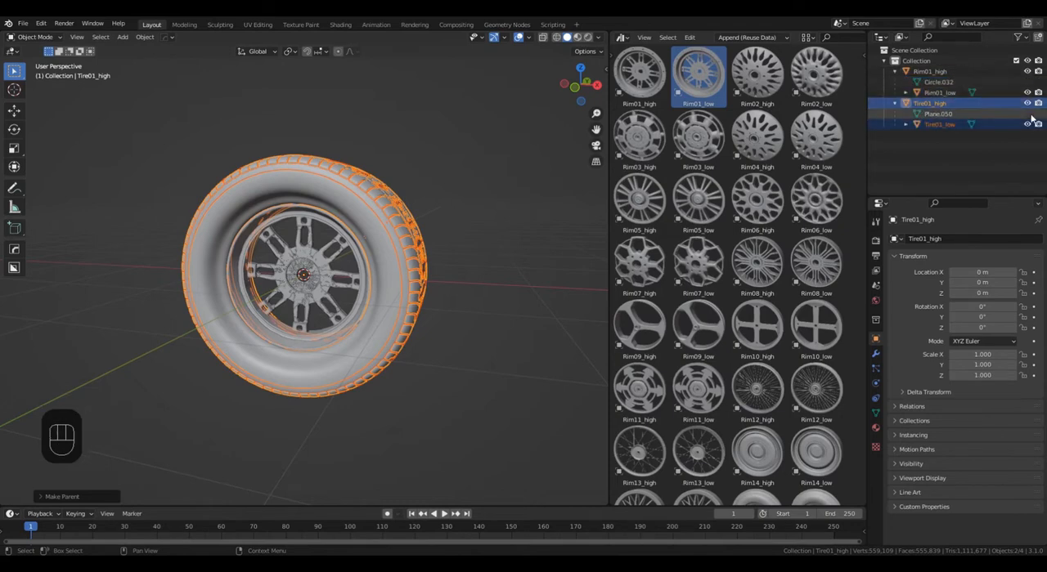
click(1027, 93)
click(1027, 125)
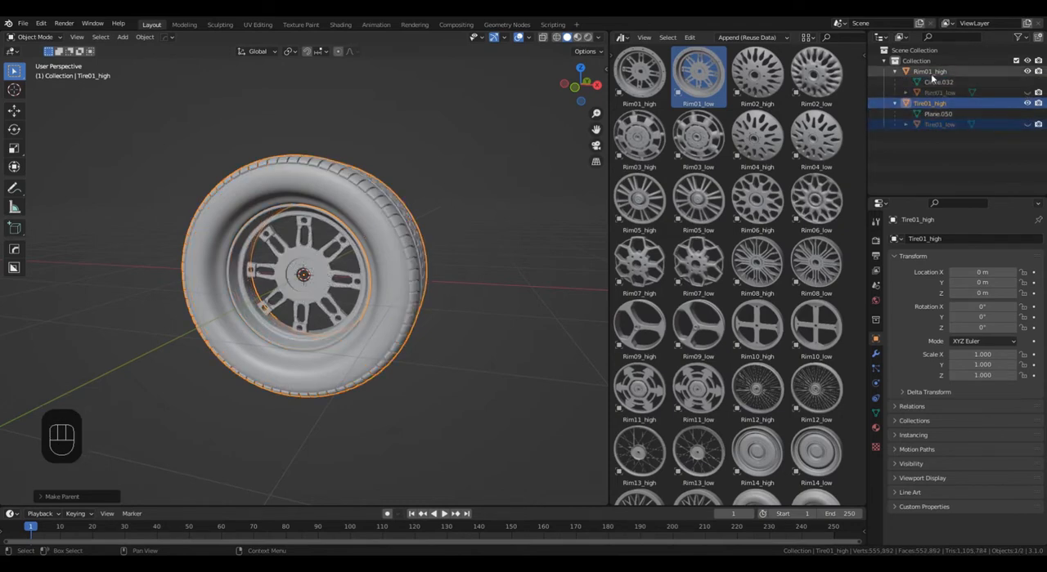
Scale Rim01_high uniformly to about 0.915 so that it fits inside the tire.
click(931, 72)
scroll(395, 324, up, 8)
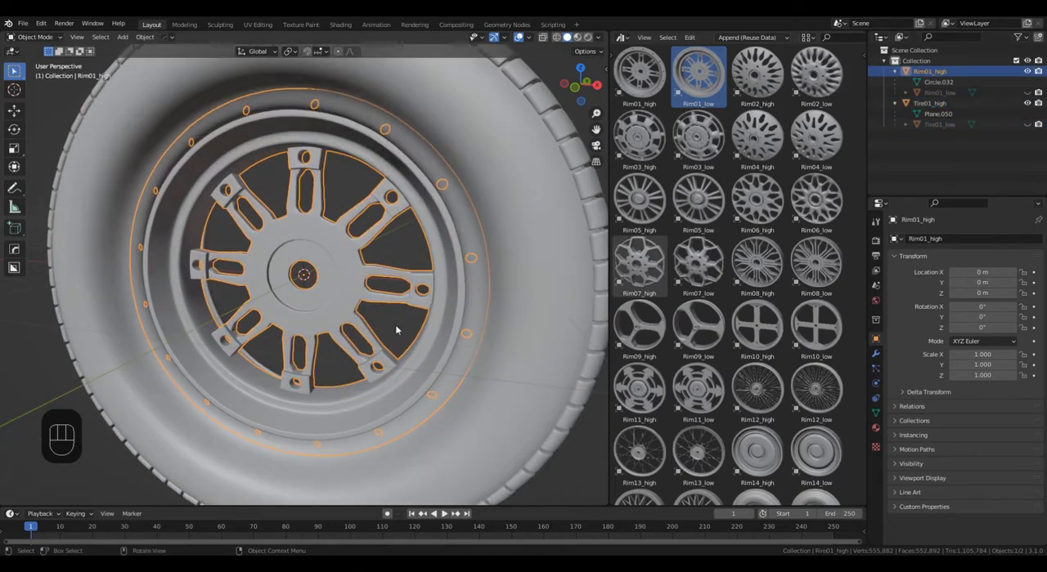
middle_drag(395, 325, 405, 310)
key(s)
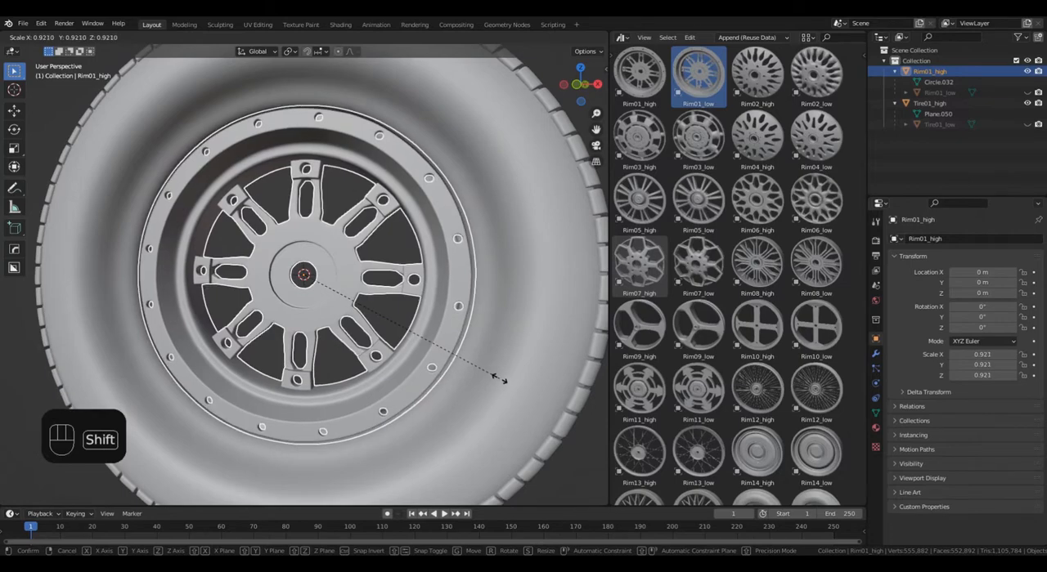
click(490, 370)
Move Rim01_high along the global Y axis to about -0.055 m.
middle_drag(490, 369, 483, 437)
key(g)
key(x)
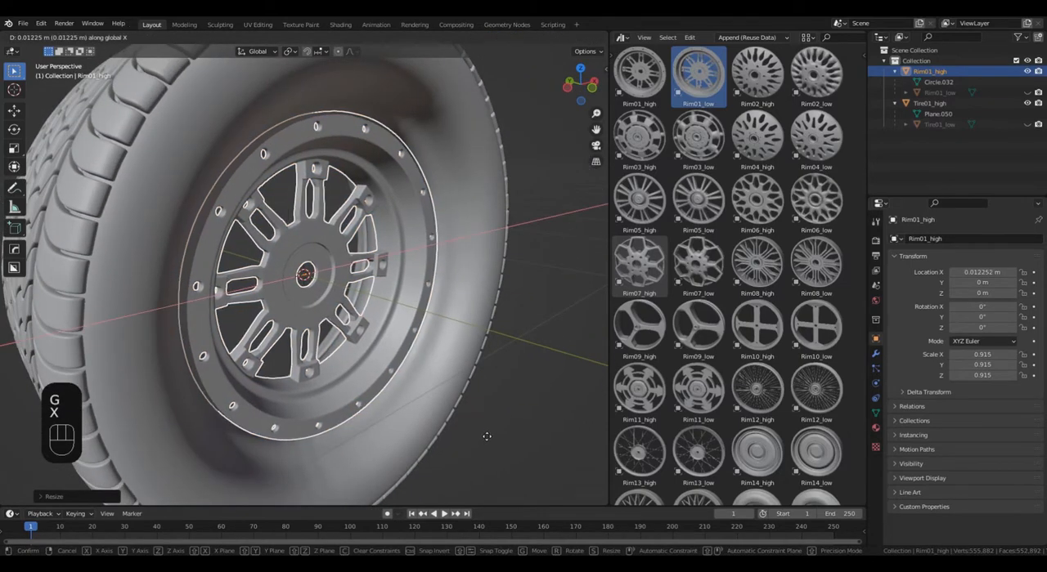
key(y)
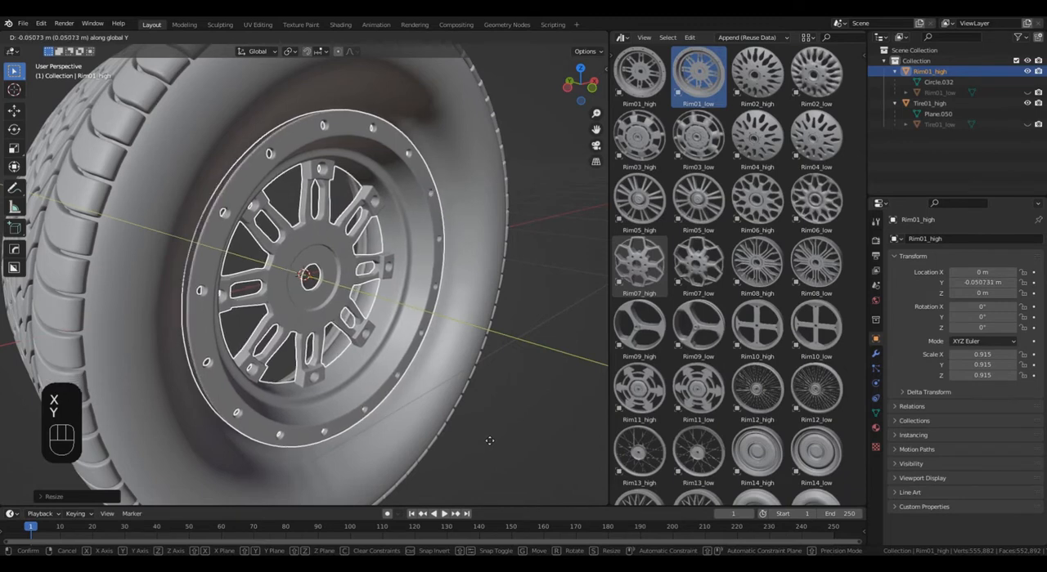
click(490, 442)
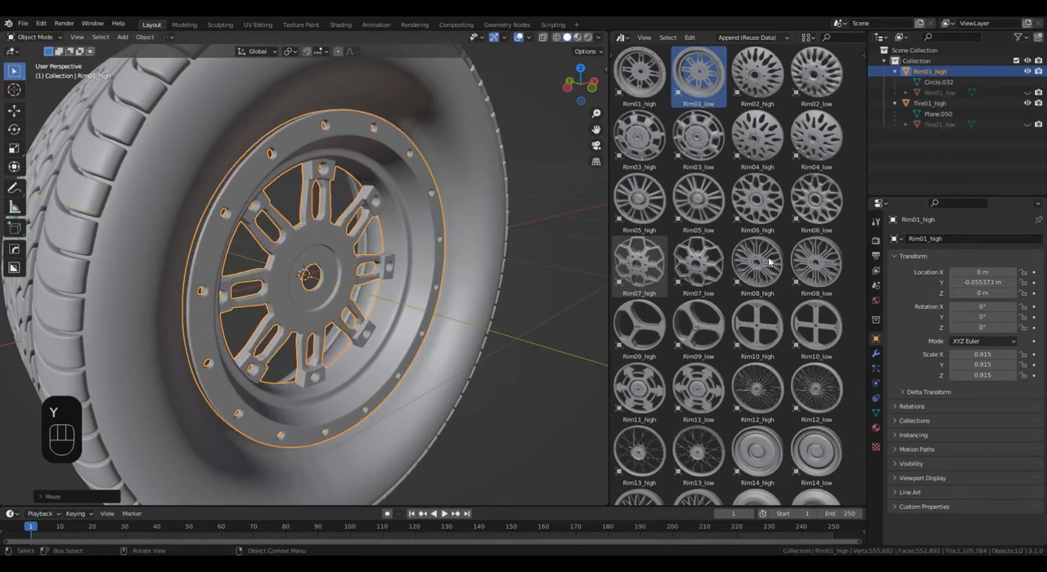
Check the rim with Tire01_high temporarily hidden, and make Rim01_low, Tire01_high and Tire01_low visible in the viewport.
click(1027, 103)
click(1028, 94)
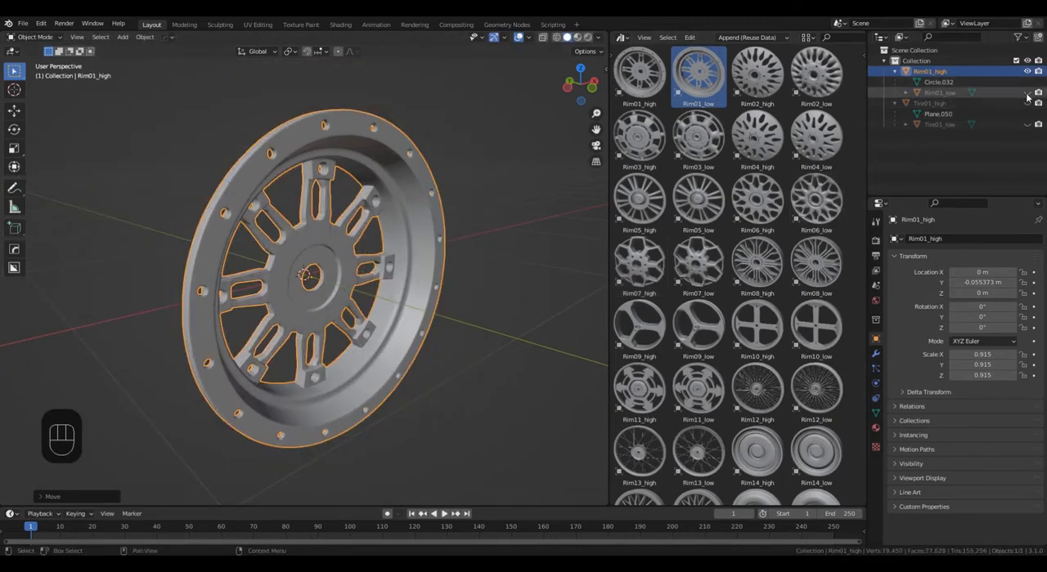
click(1027, 93)
click(1027, 104)
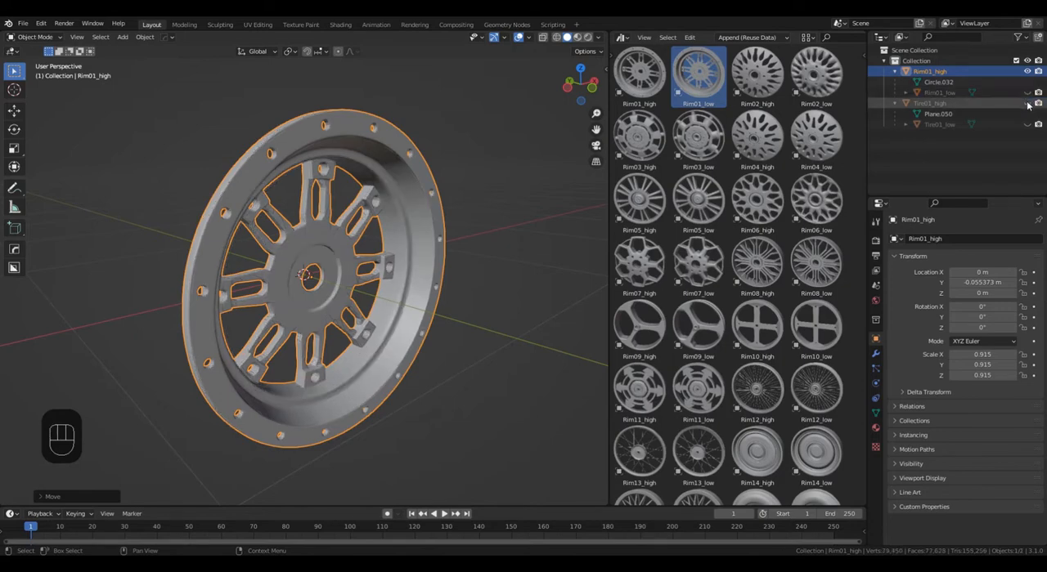
click(1027, 125)
click(1027, 93)
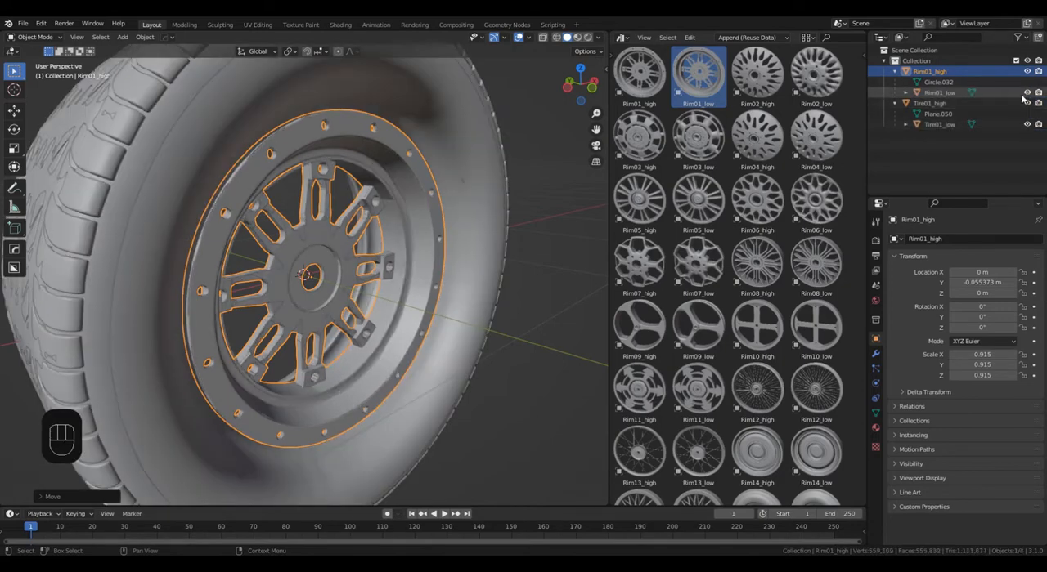
Clear Rim01_low's parent while keeping its transformation.
click(274, 328)
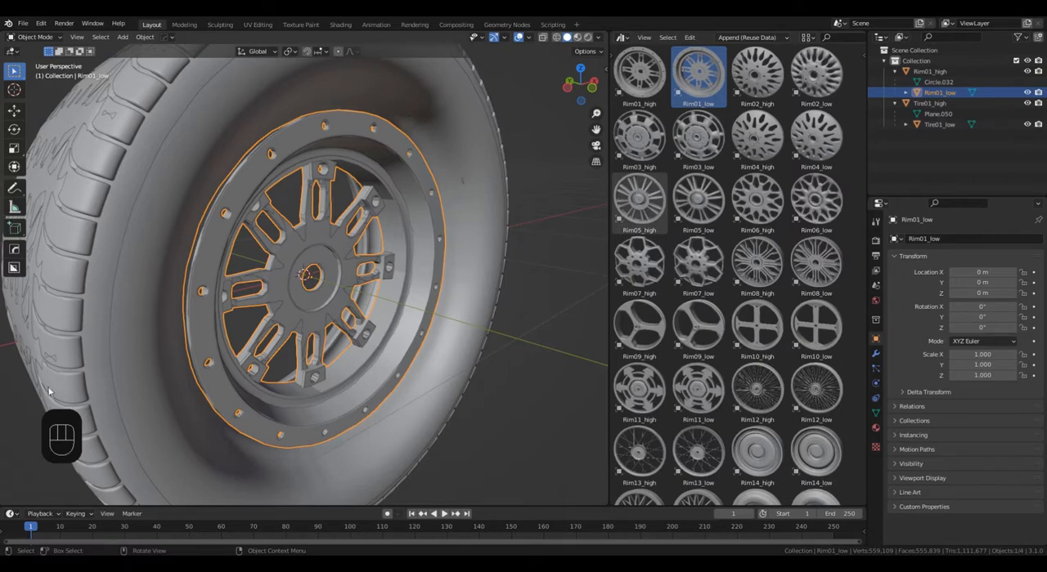
key(alt+p)
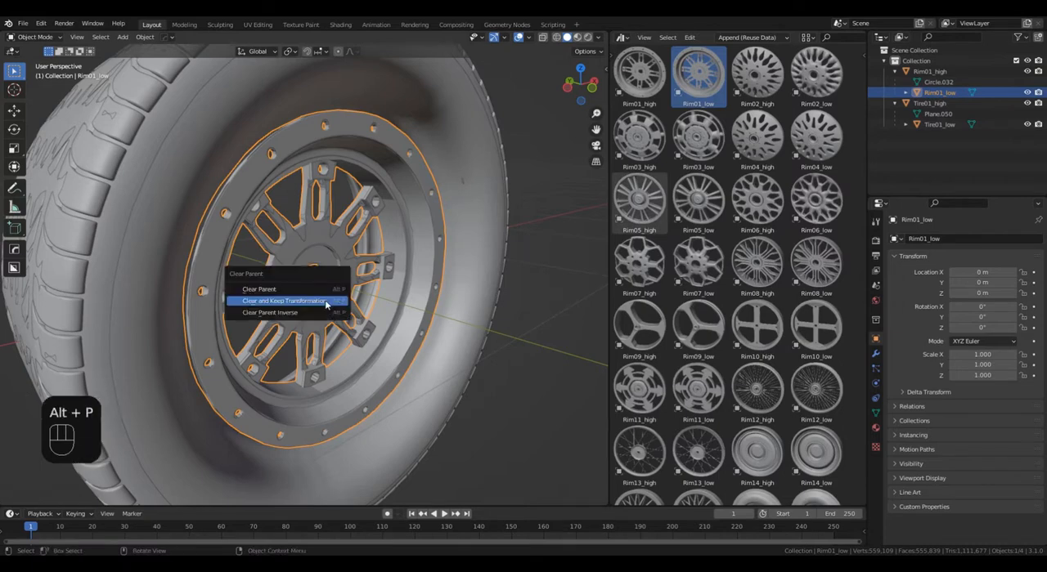
click(327, 303)
Clear the parent of Tire01_low to separate it from Tire01_high.
click(942, 125)
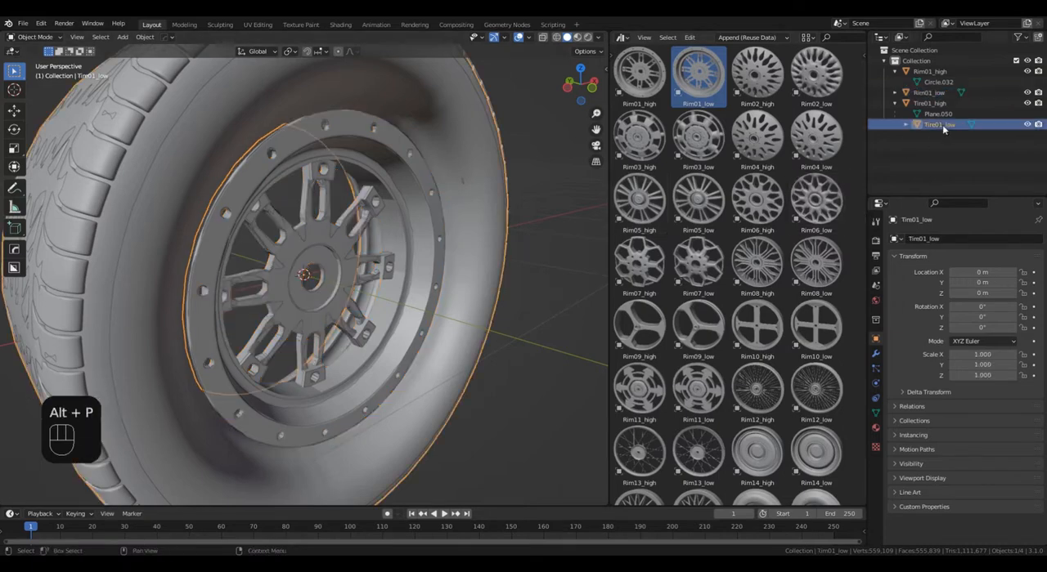
key(alt+p)
click(331, 276)
scroll(343, 277, down, 3)
middle_drag(392, 283, 360, 298)
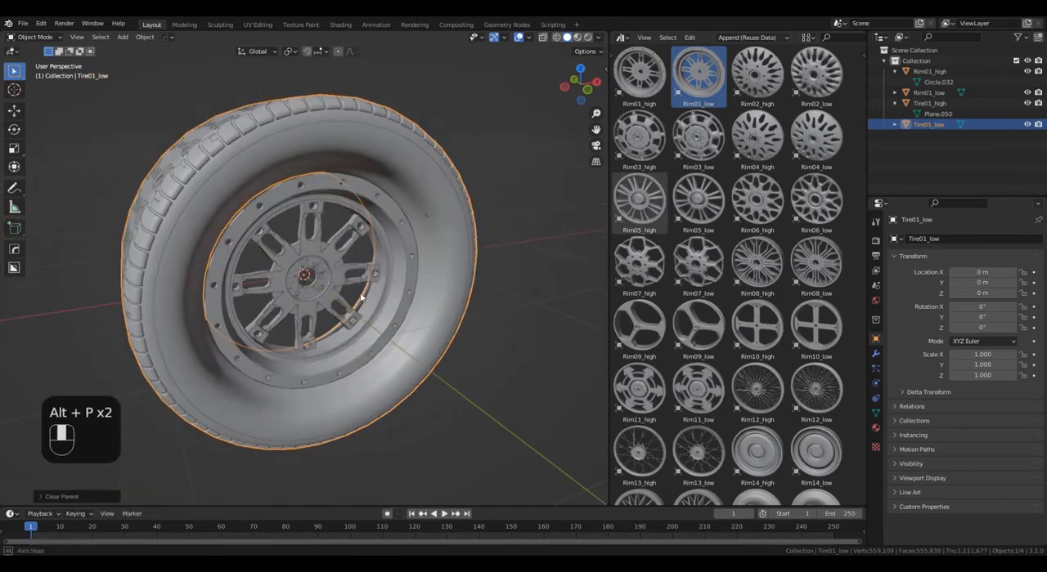
Collapse the Tire01_high and Rim01_high hierarchies and deselect all objects.
click(895, 103)
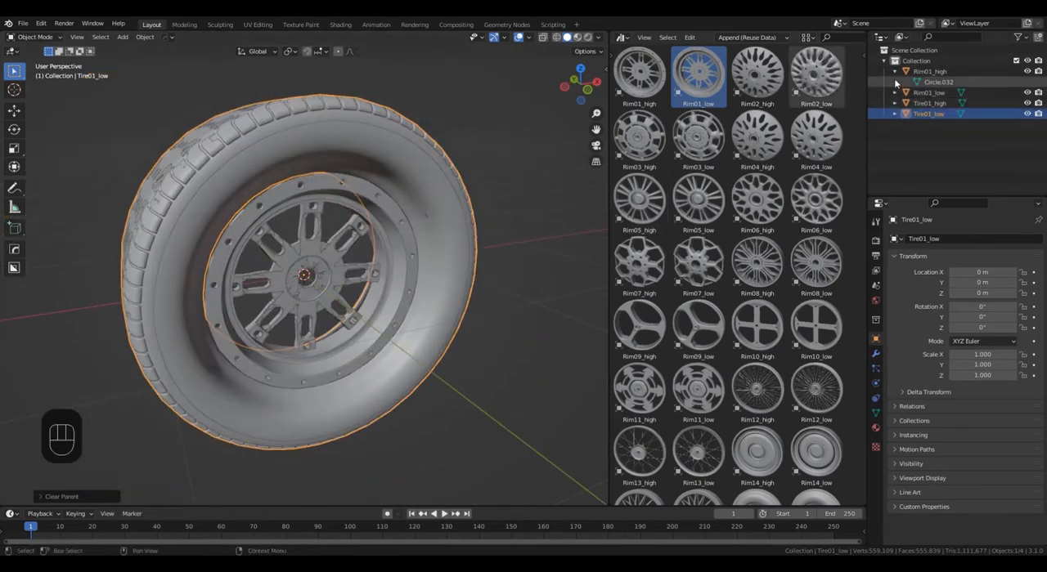
click(894, 71)
click(487, 351)
middle_drag(487, 351, 368, 342)
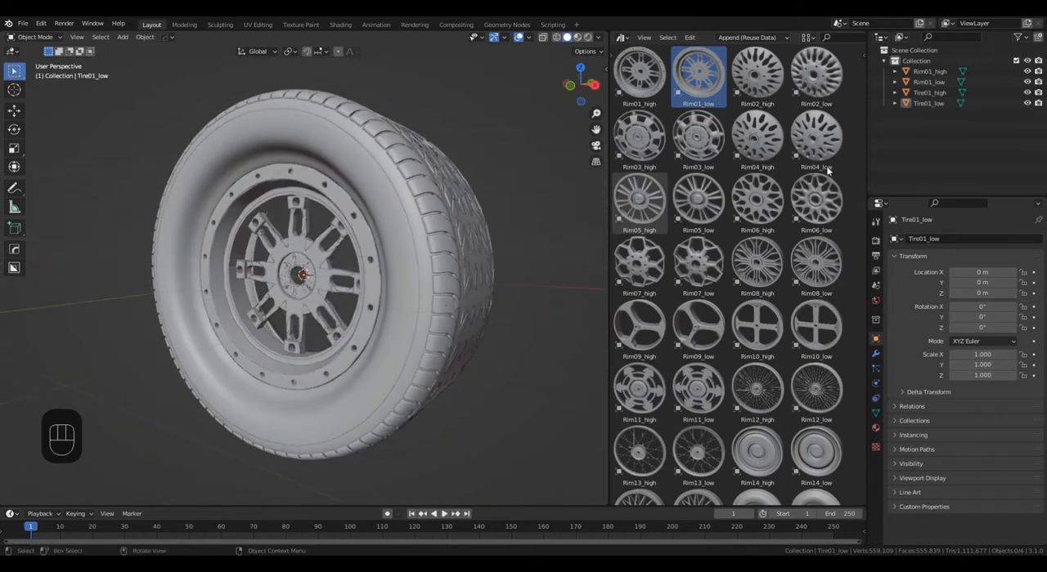
Create a new material on Rim01_low and name it Rim.
click(925, 82)
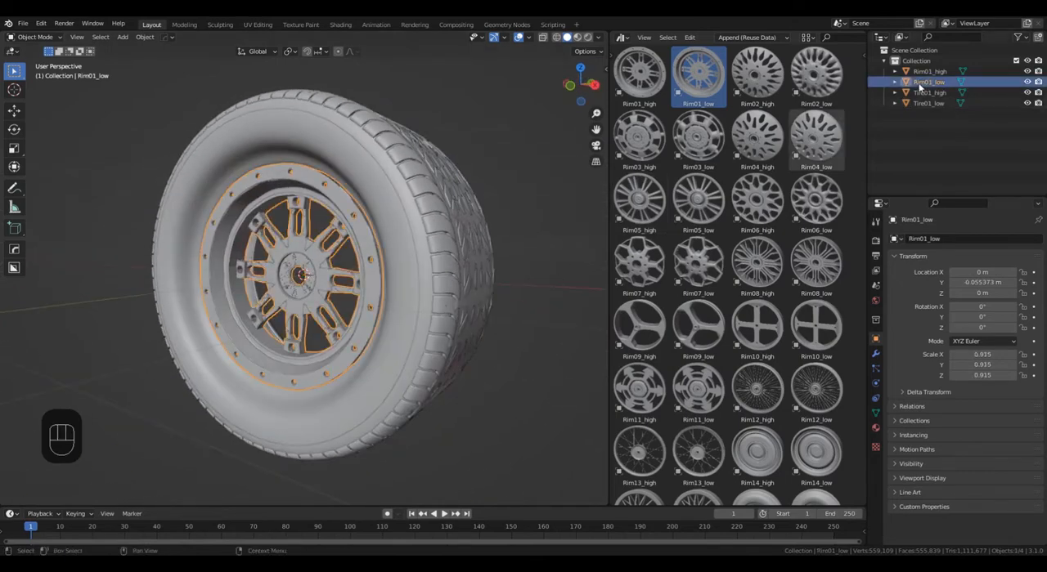
click(875, 426)
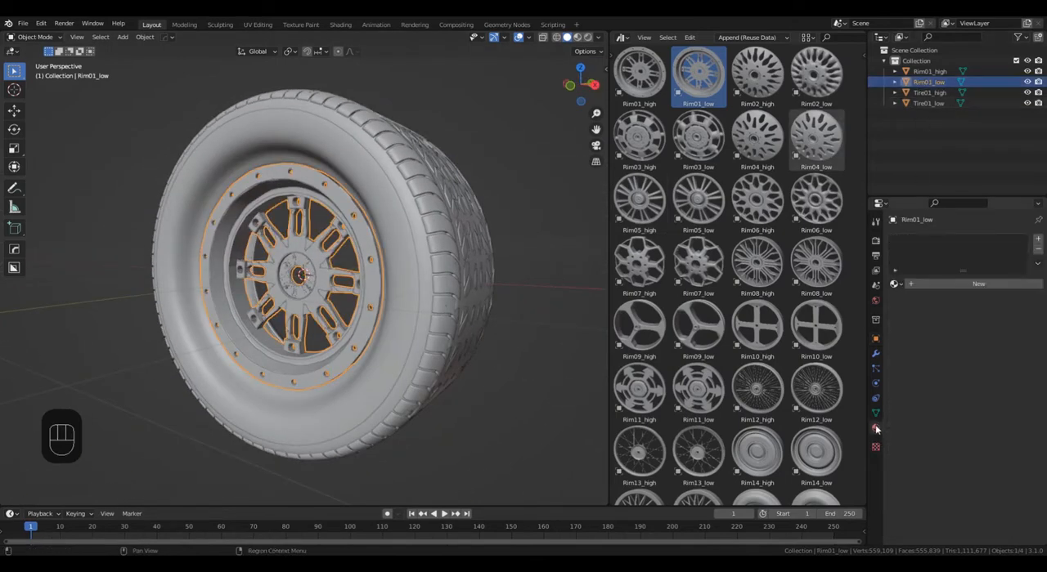
click(944, 285)
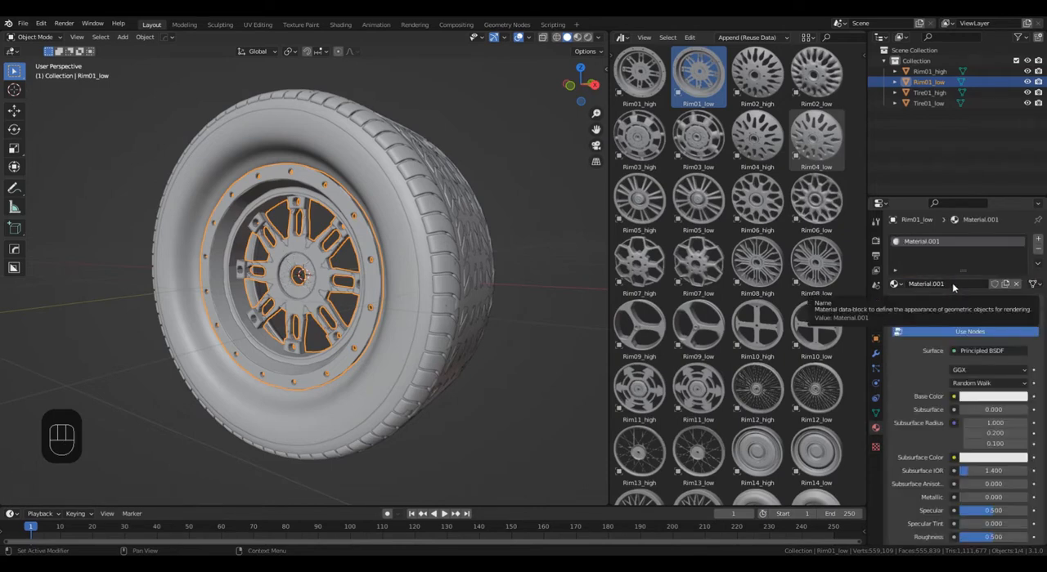
click(952, 283)
text(Ri)
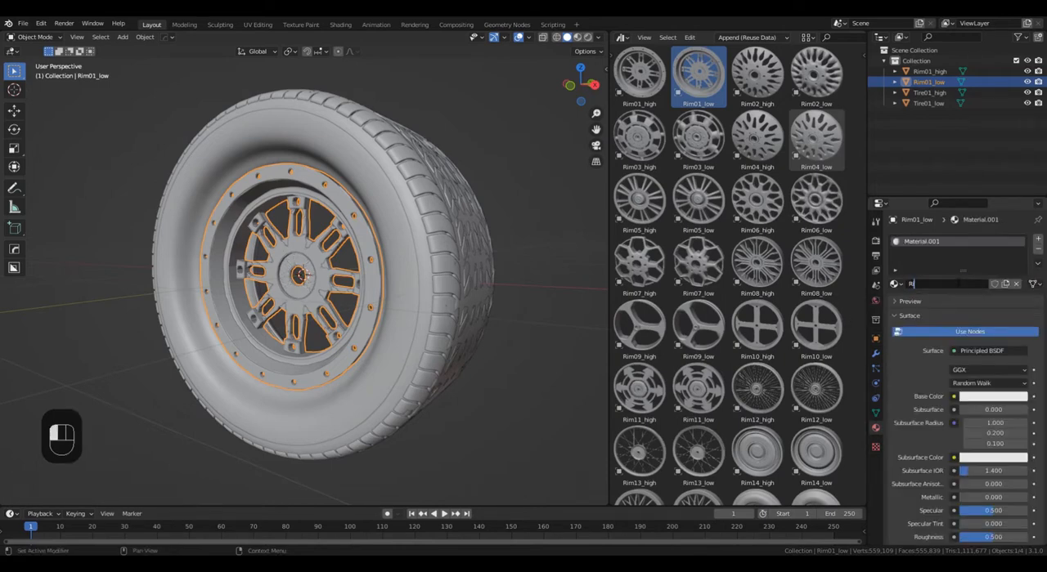
text(m)
key(Return)
Give Tire01_low a new material named Tire.
click(936, 105)
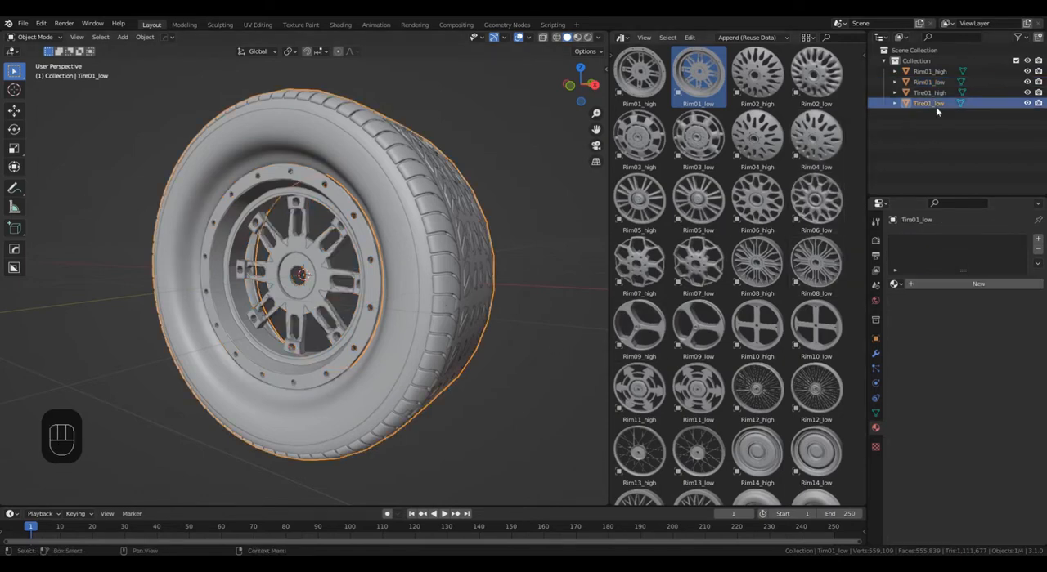
click(930, 283)
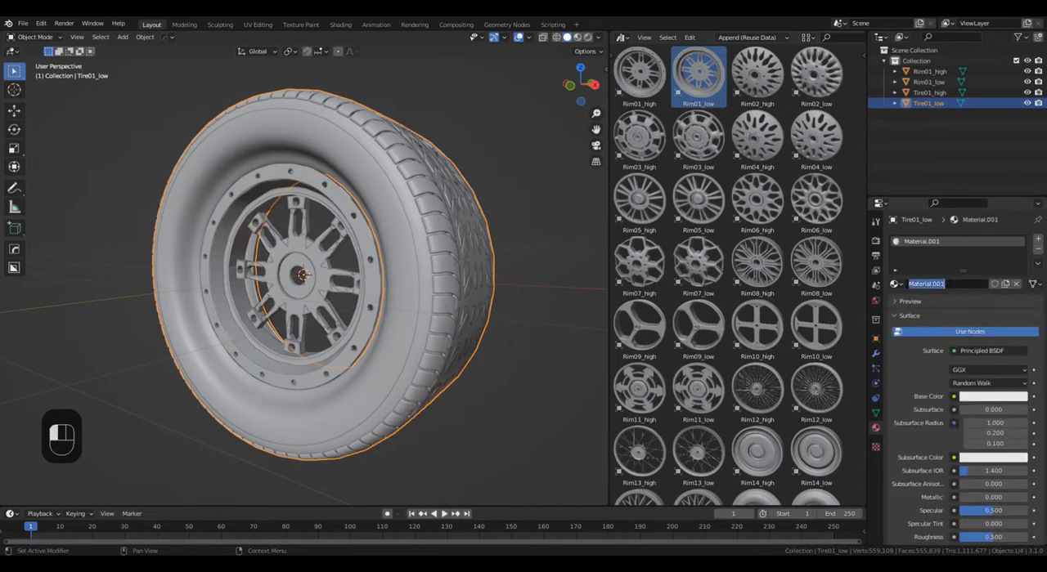
text(Tire)
key(Return)
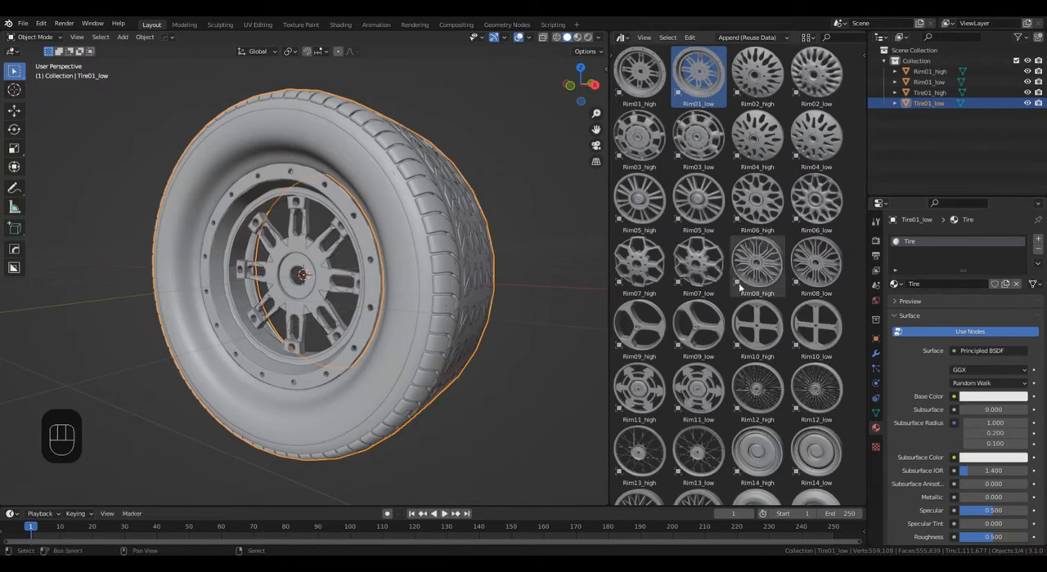
Replace the asset browser with the UV Editor and widen its area next to the 3D viewport.
click(624, 39)
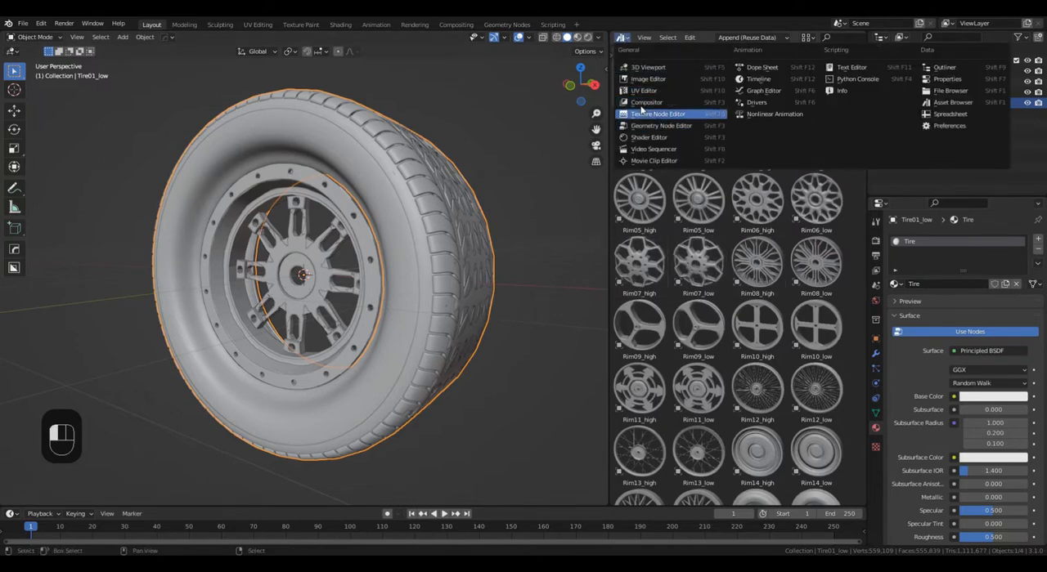
click(646, 80)
drag(608, 143, 495, 143)
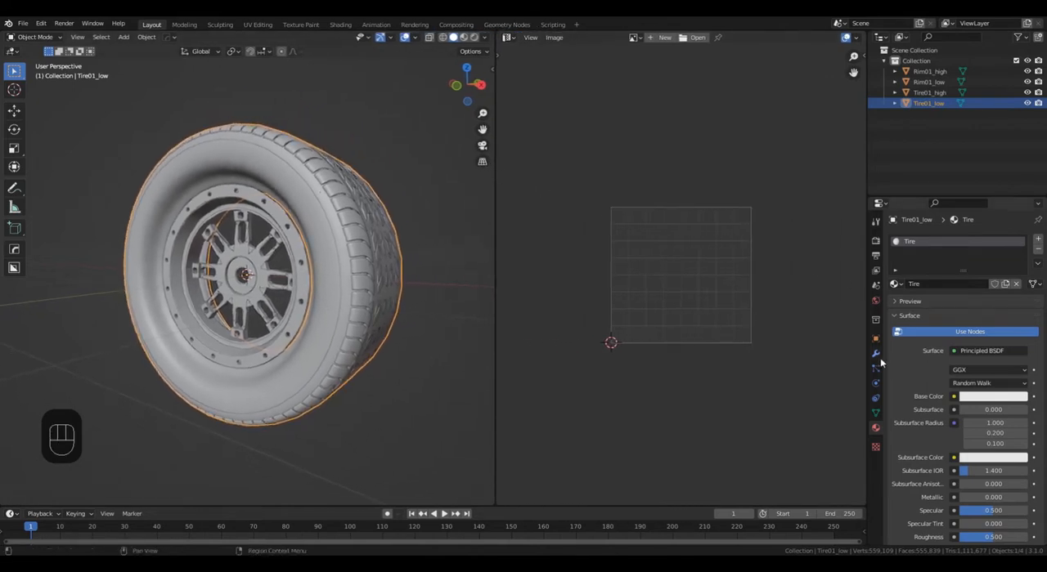
Display Tire01_low's UV maps and enter Edit Mode to examine its UVMap layout.
click(875, 414)
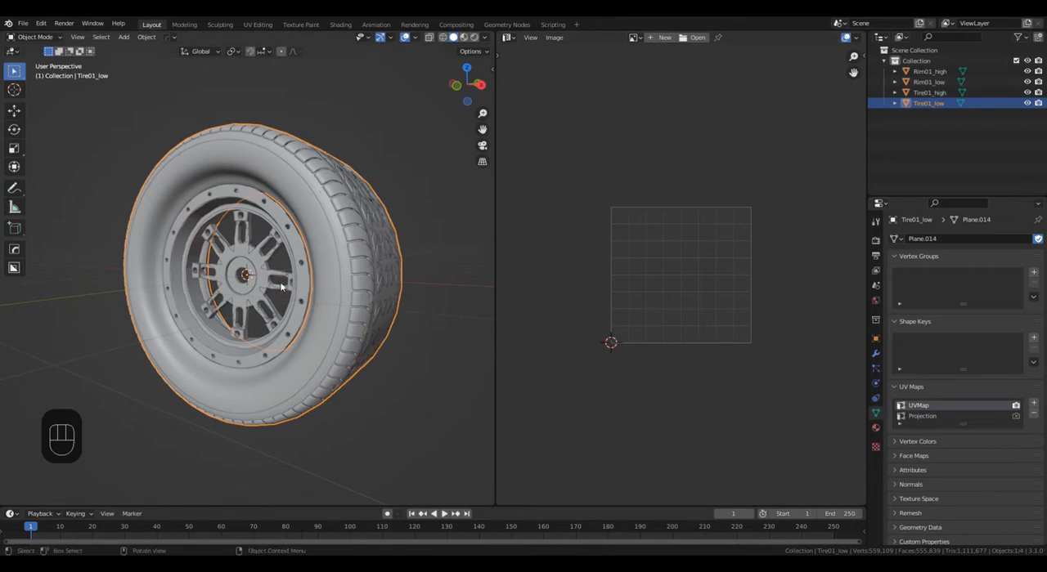
key(Tab)
scroll(340, 279, up, 2)
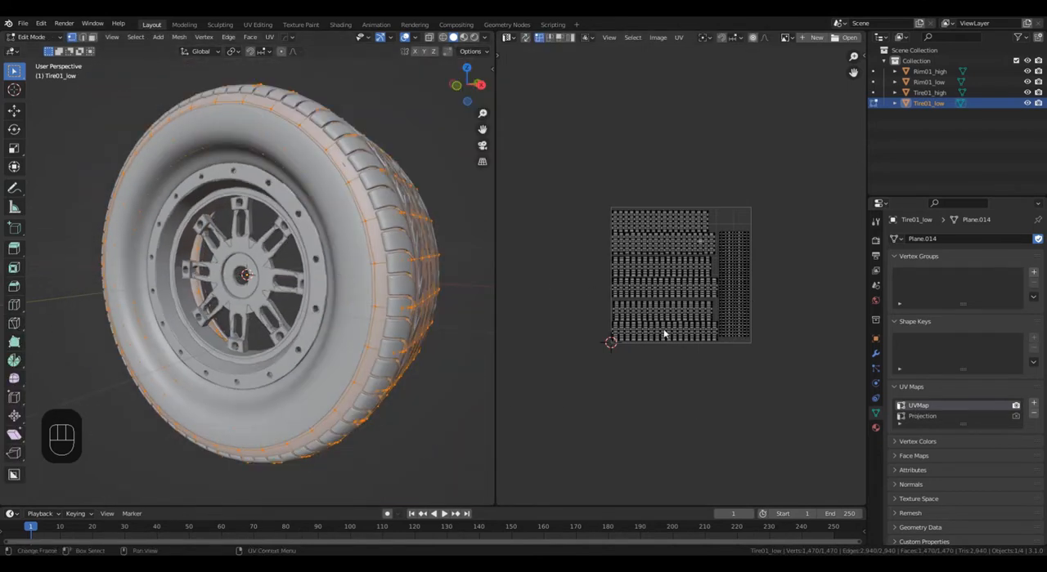
scroll(695, 258, up, 4)
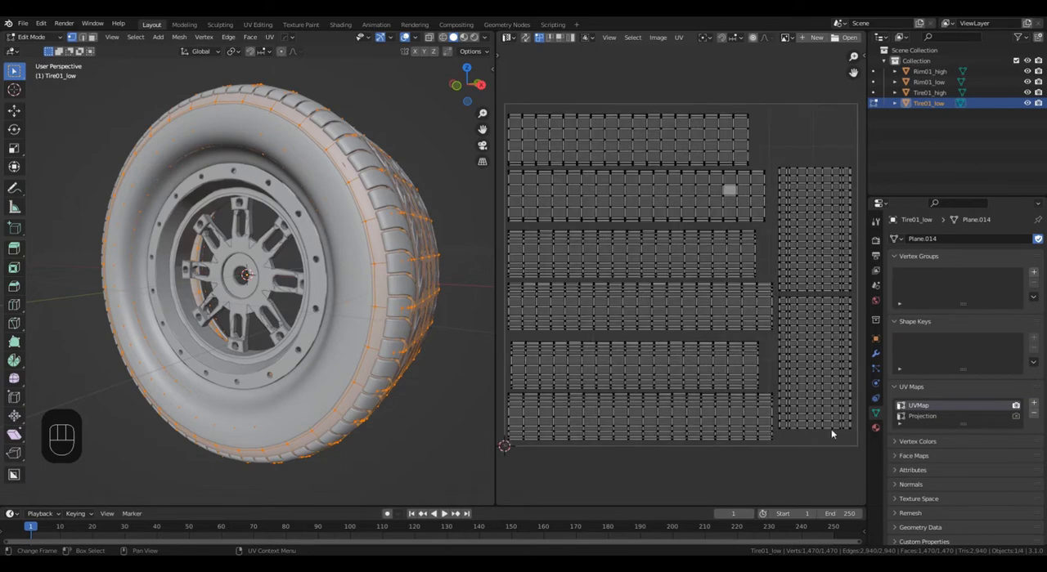
Examine Tire01_low's Projection UV layout, return to its UVMap layer, and leave Edit Mode.
click(949, 417)
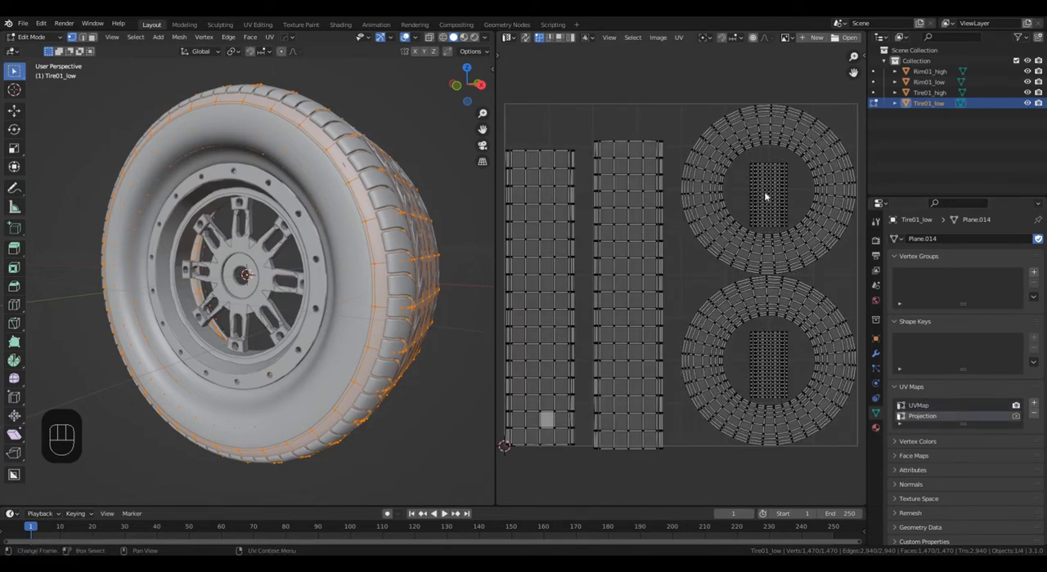
click(939, 405)
key(Tab)
scroll(290, 319, down, 4)
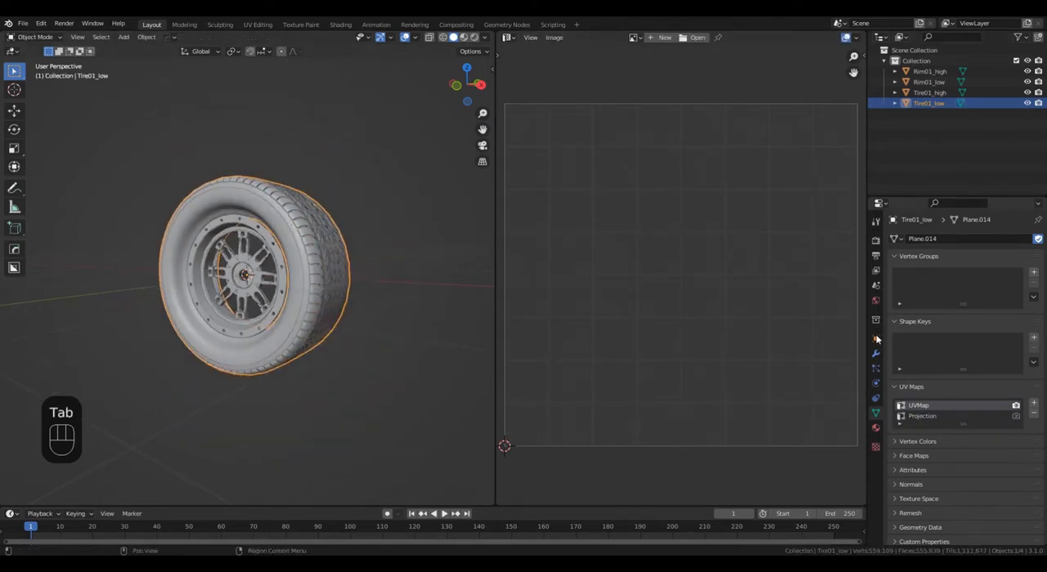
Export Rim01_low and Tire01_low together to the Desktop as set_low.fbx, limited to the selected objects.
click(875, 428)
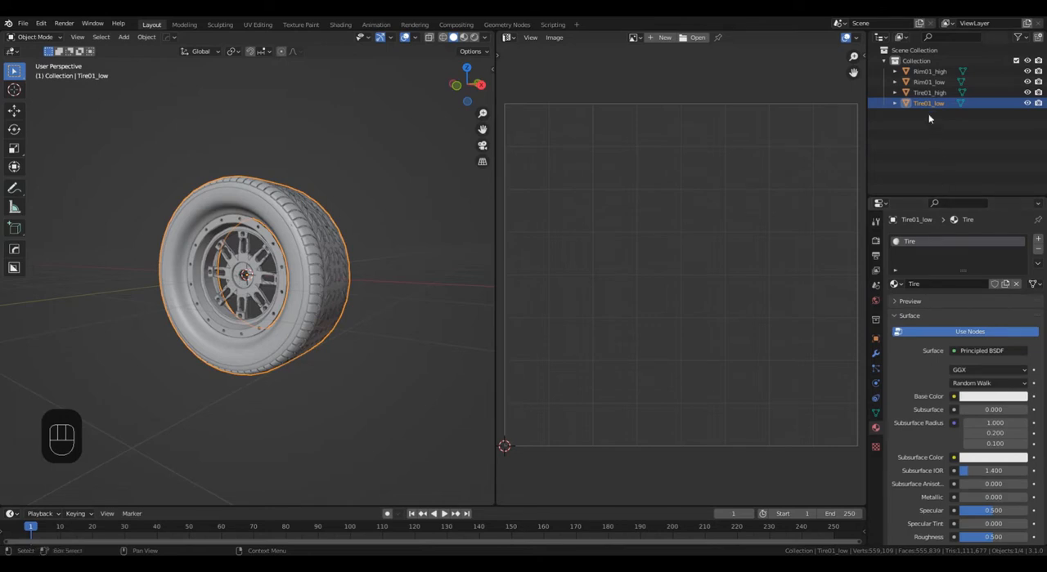
click(928, 82)
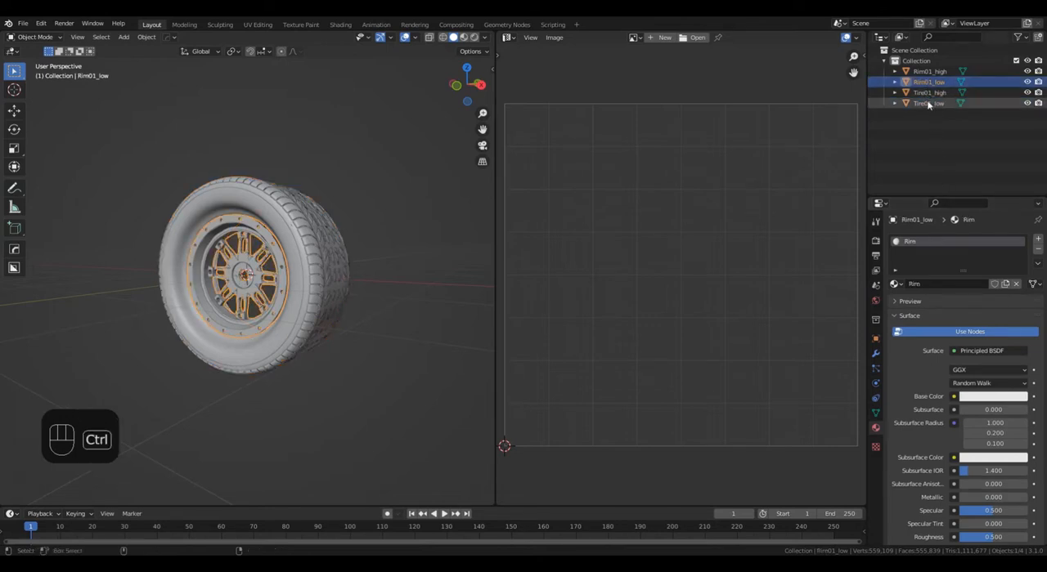
ctrl+click(928, 104)
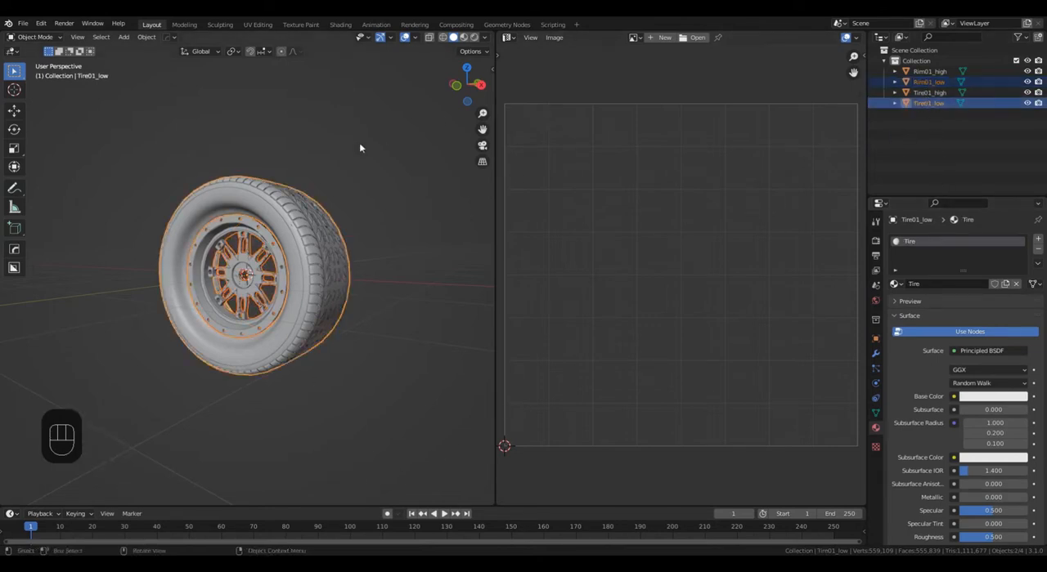
click(23, 23)
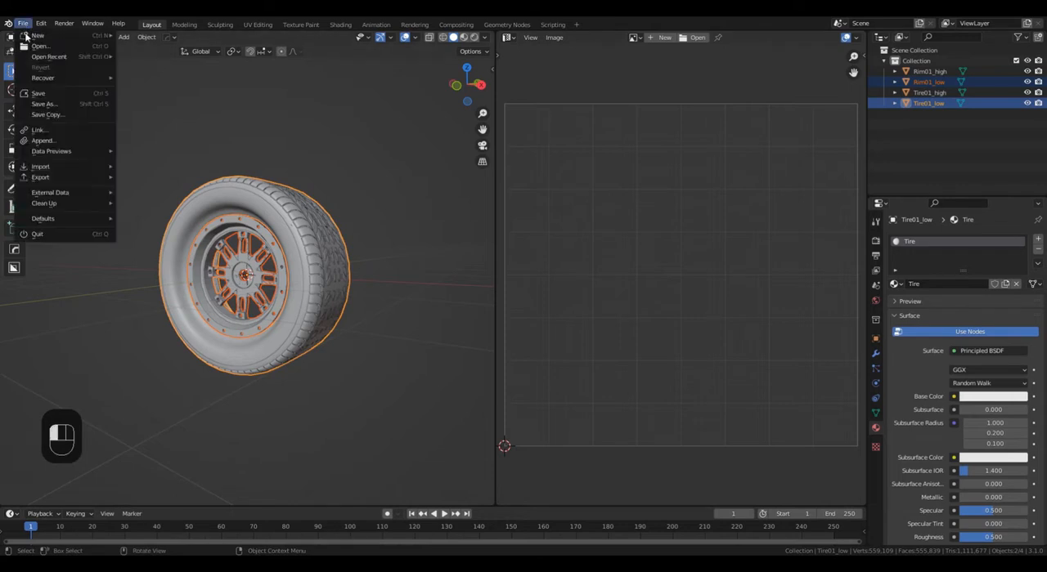
mouse_move(94, 178)
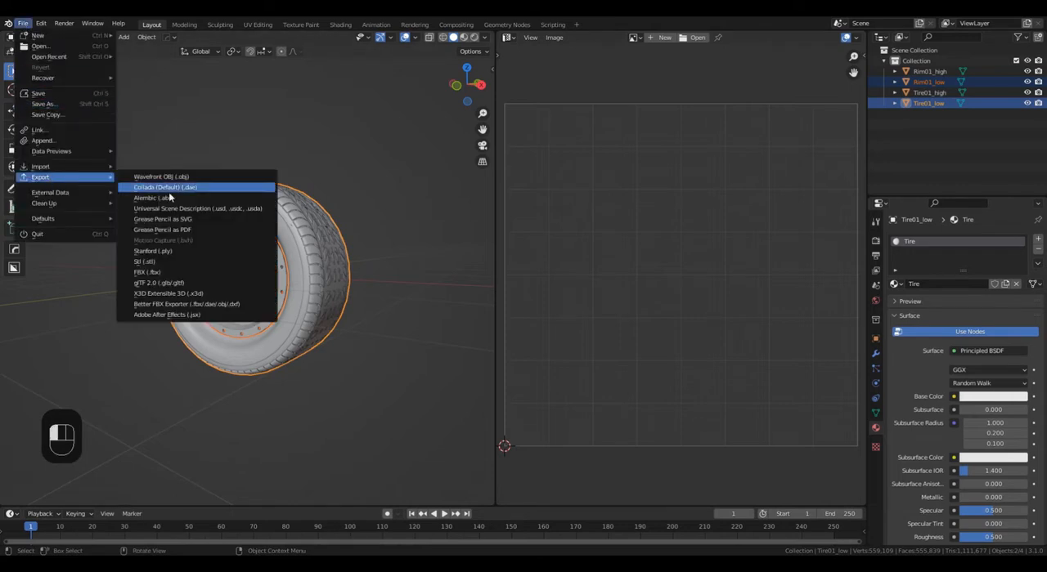
click(189, 273)
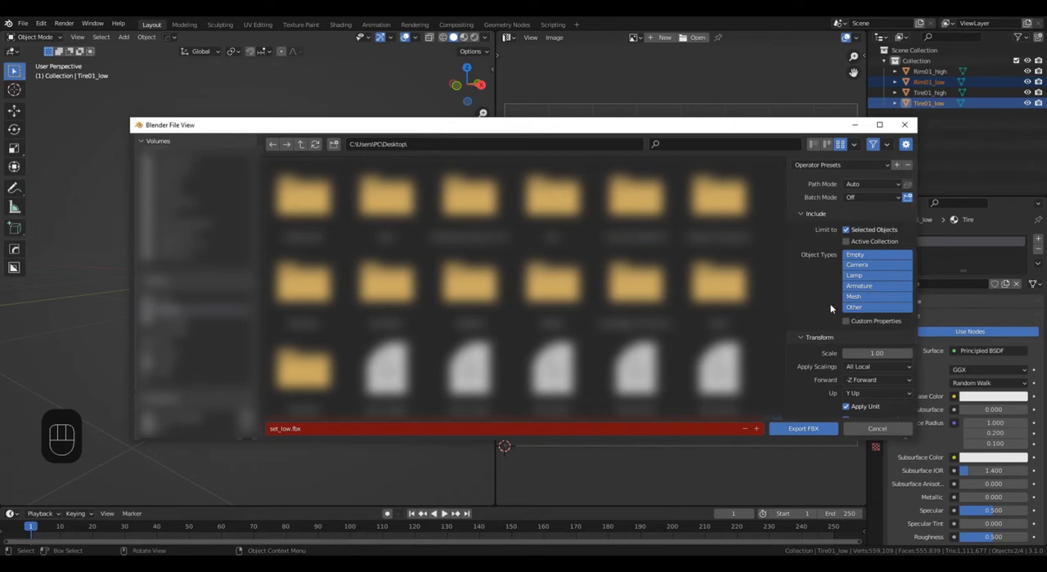
click(802, 429)
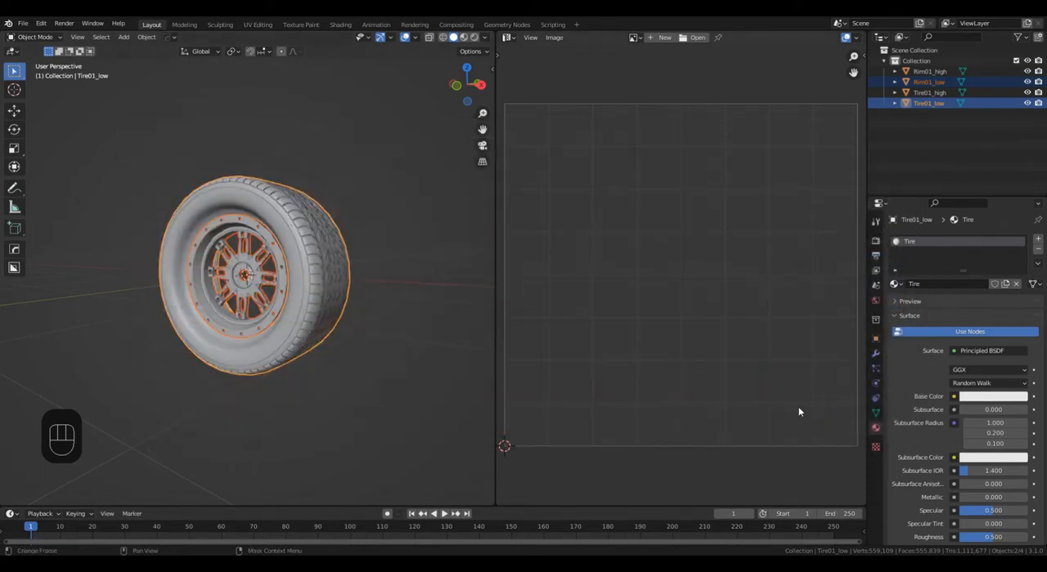
Export Tire01_high and Rim01_high together as FBX, overwriting the existing set_high.fbx on the Desktop.
click(931, 92)
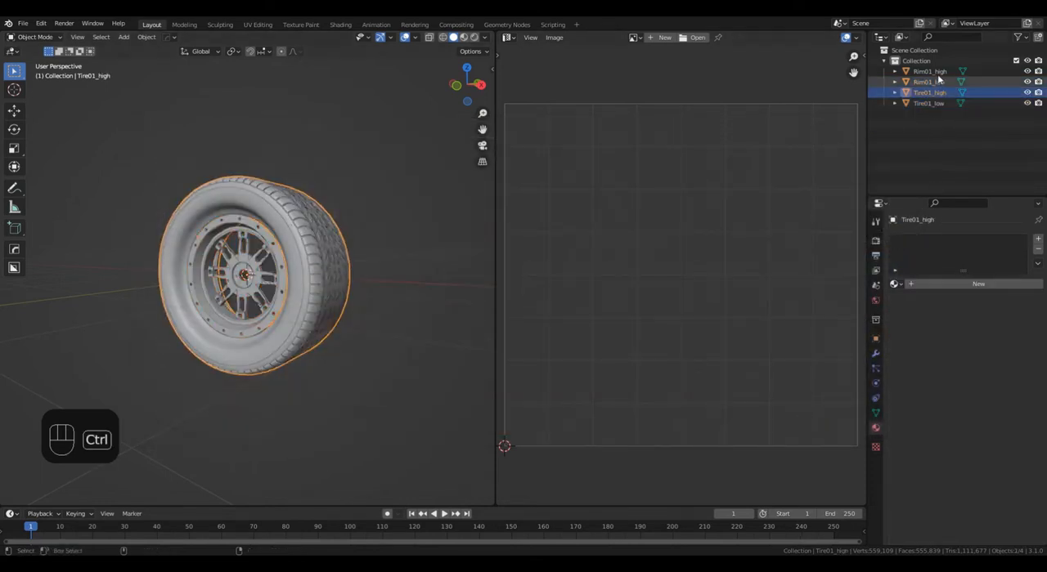
ctrl+click(929, 72)
key(q)
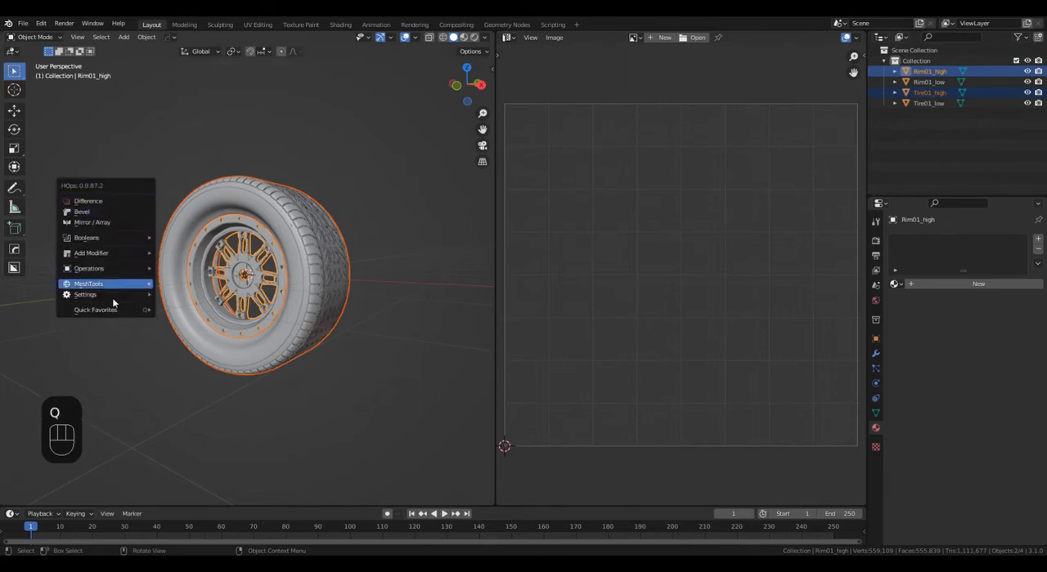
mouse_move(106, 310)
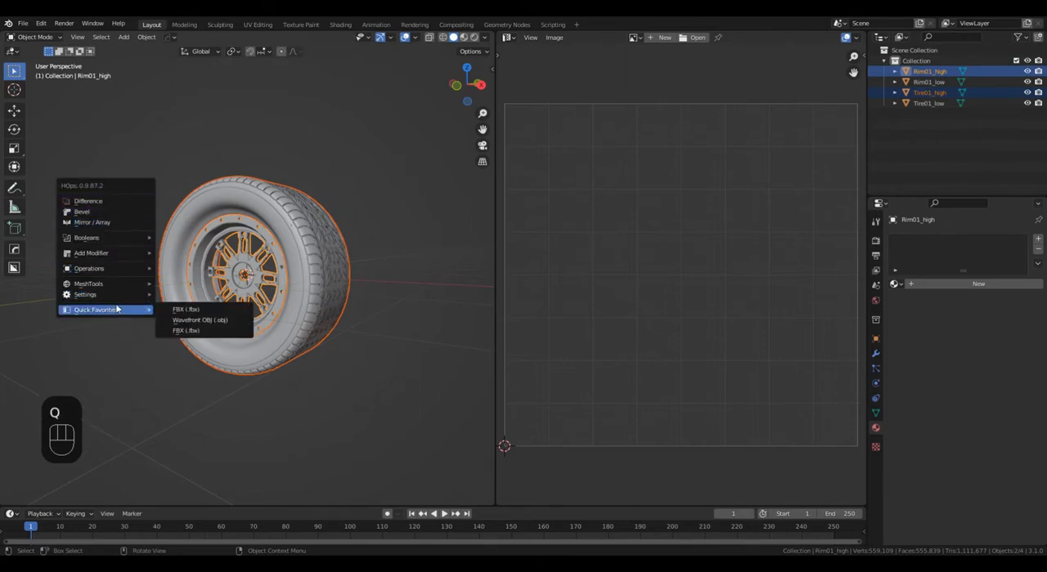
click(208, 329)
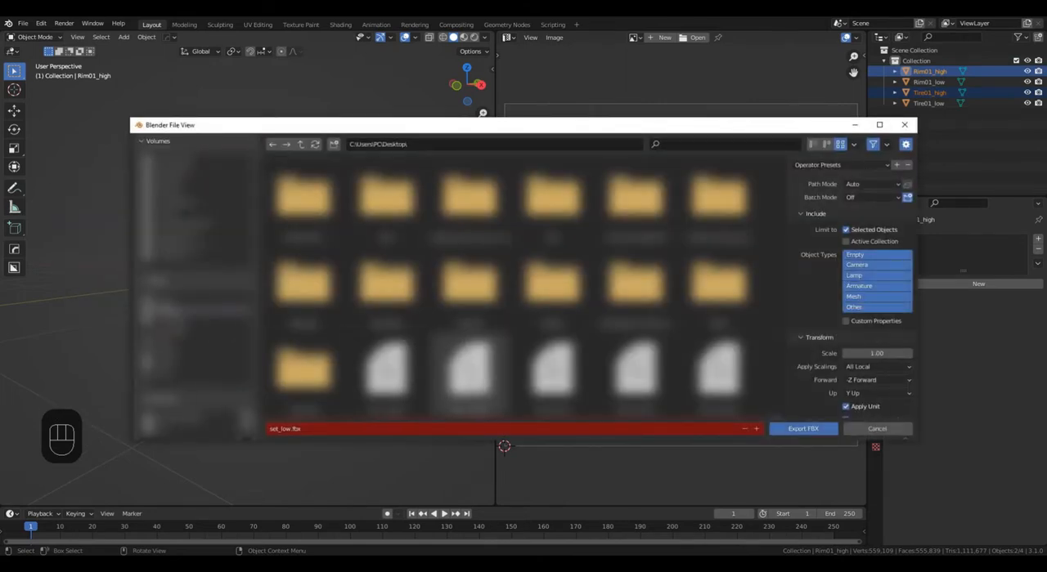
scroll(638, 360, down, 4)
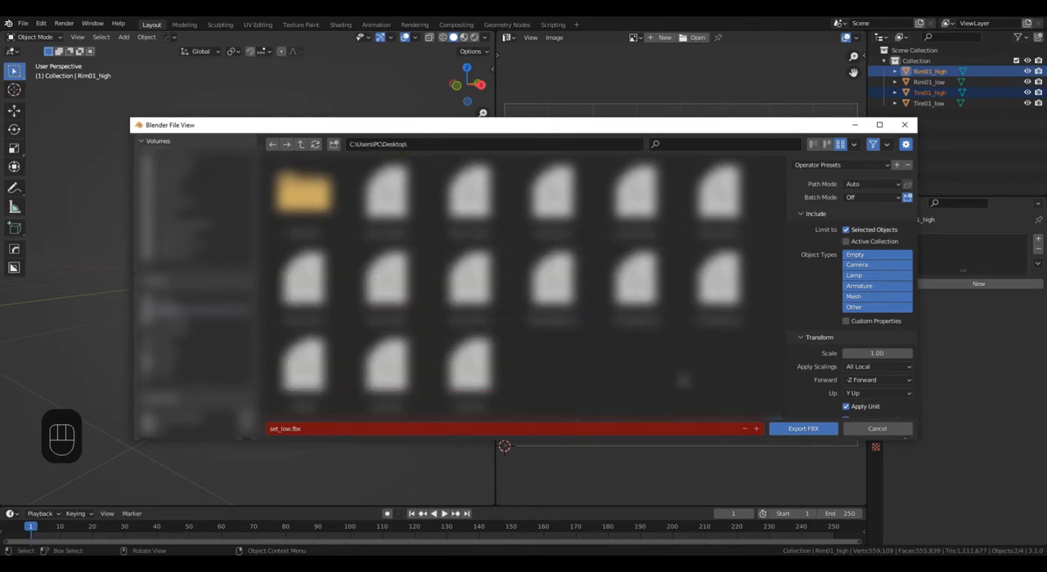
click(386, 372)
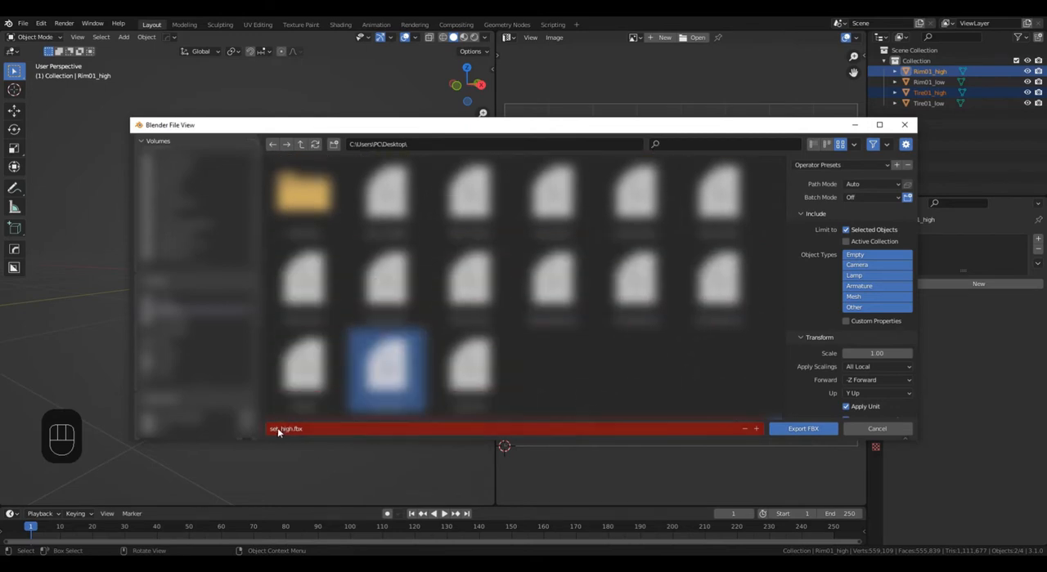
click(798, 429)
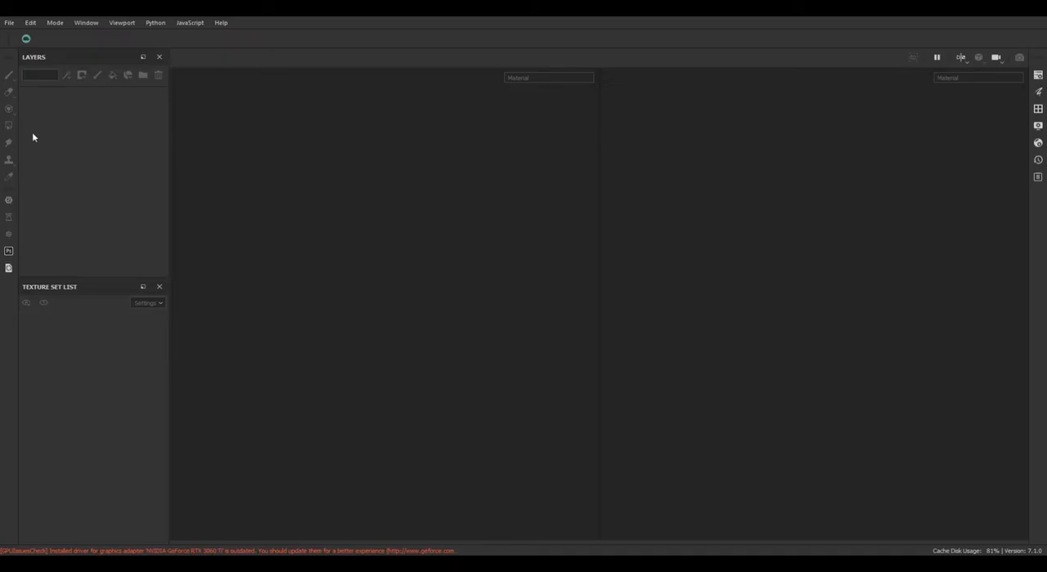
Switch to Substance Painter and create a project from set_low.fbx at 4096 resolution with DirectX normals and the UV Tile workflow.
click(9, 22)
click(16, 34)
click(658, 136)
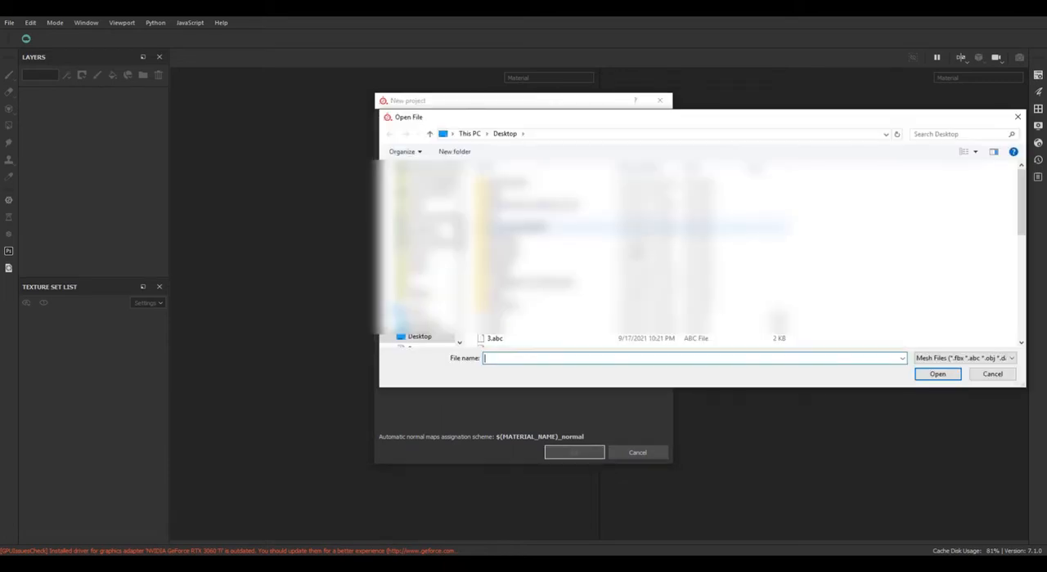
scroll(570, 337, down, 5)
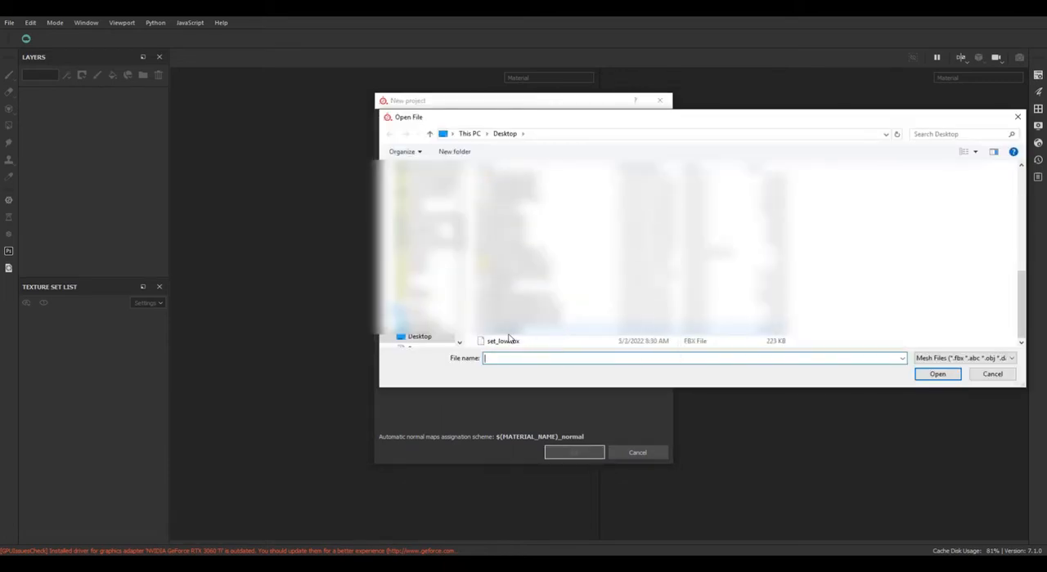
double_click(504, 341)
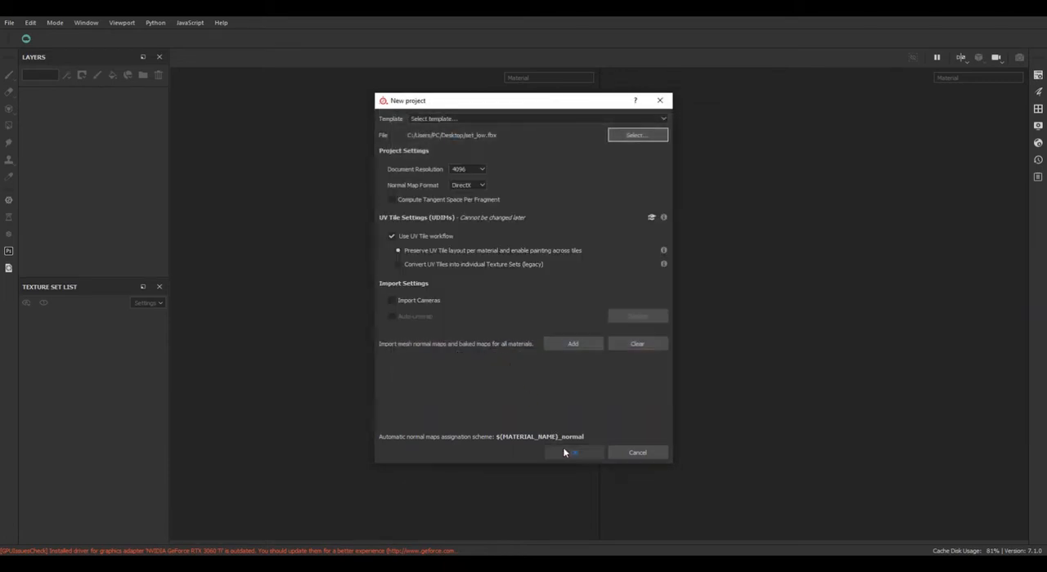
click(564, 453)
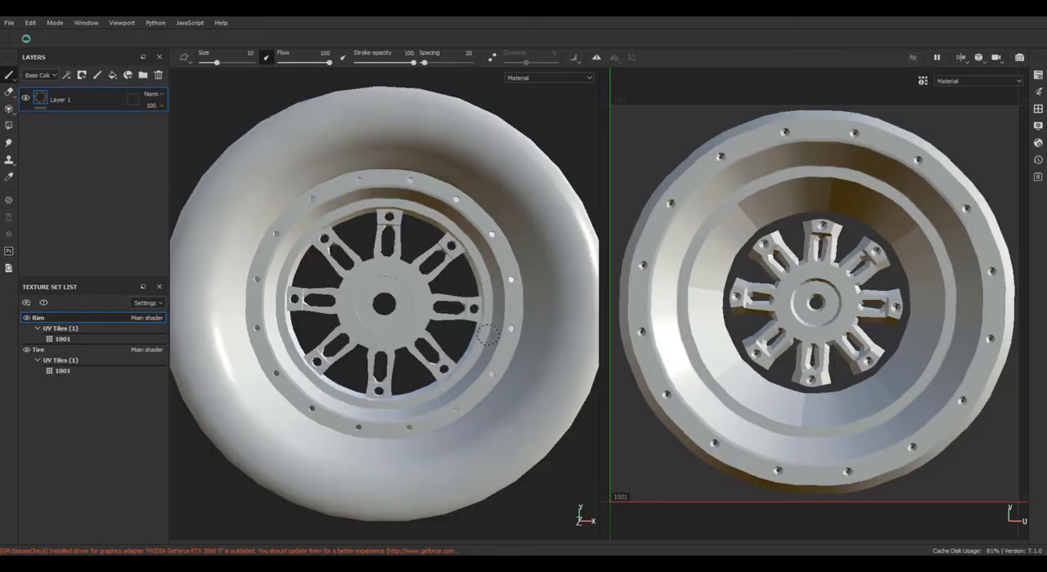
Compare the UV layouts of the Rim and Tire texture sets, ending with Tire active.
click(63, 351)
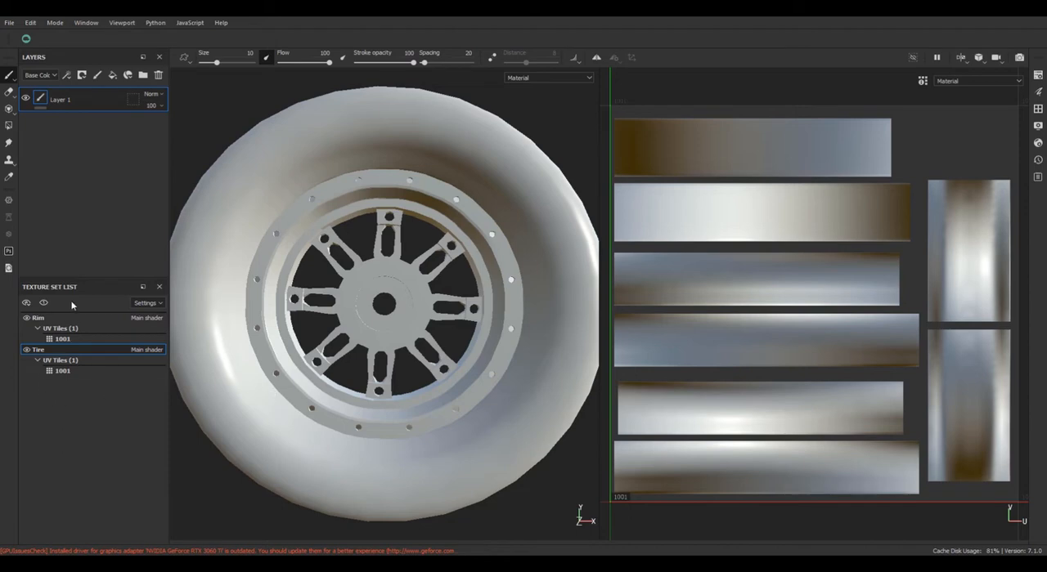
click(66, 317)
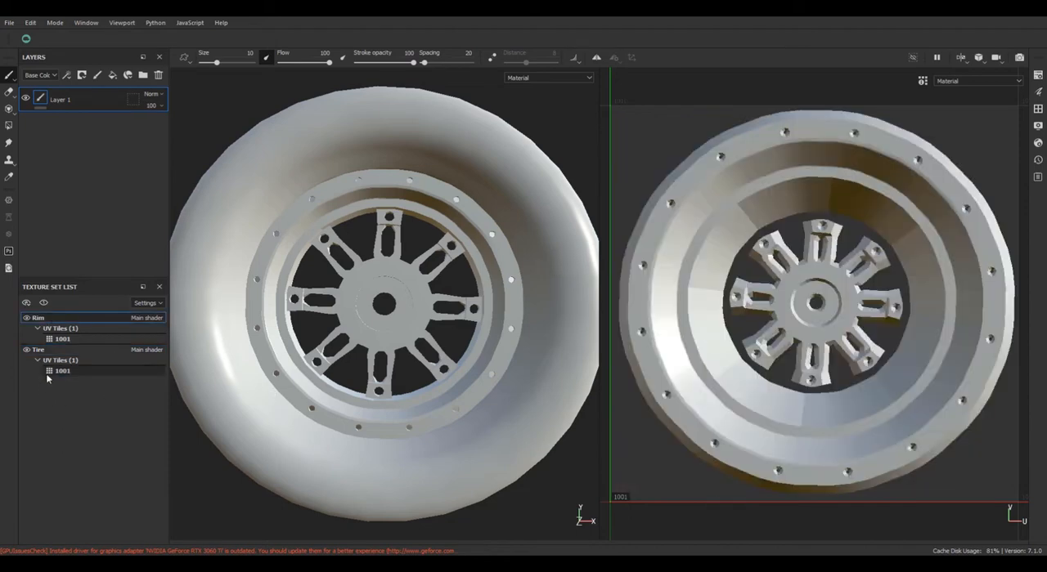
click(63, 350)
Show only the 3D viewport and inspect the imported low-poly wheel from an angle.
scroll(578, 318, up, 2)
key(f)
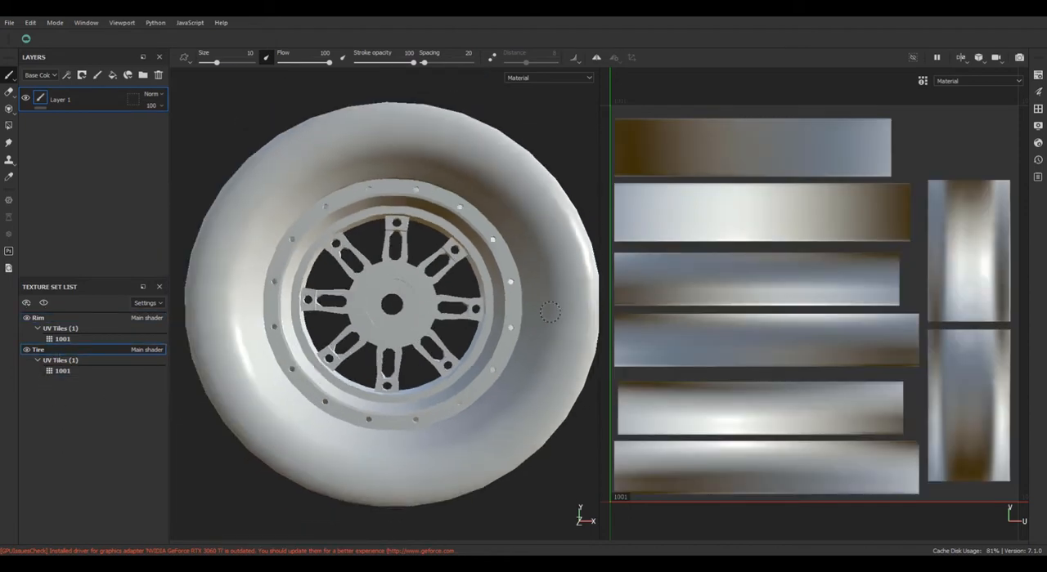
alt+drag(441, 327, 360, 373)
key(F3)
key(F2)
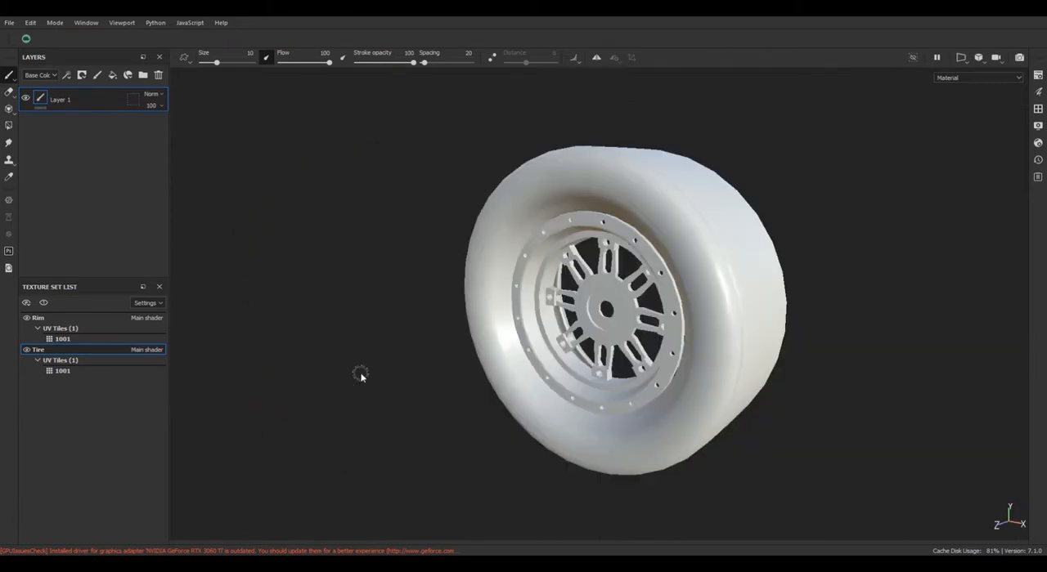
key(F1)
key(F2)
alt+drag(587, 382, 509, 381)
scroll(594, 387, down, 2)
alt+drag(584, 393, 606, 396)
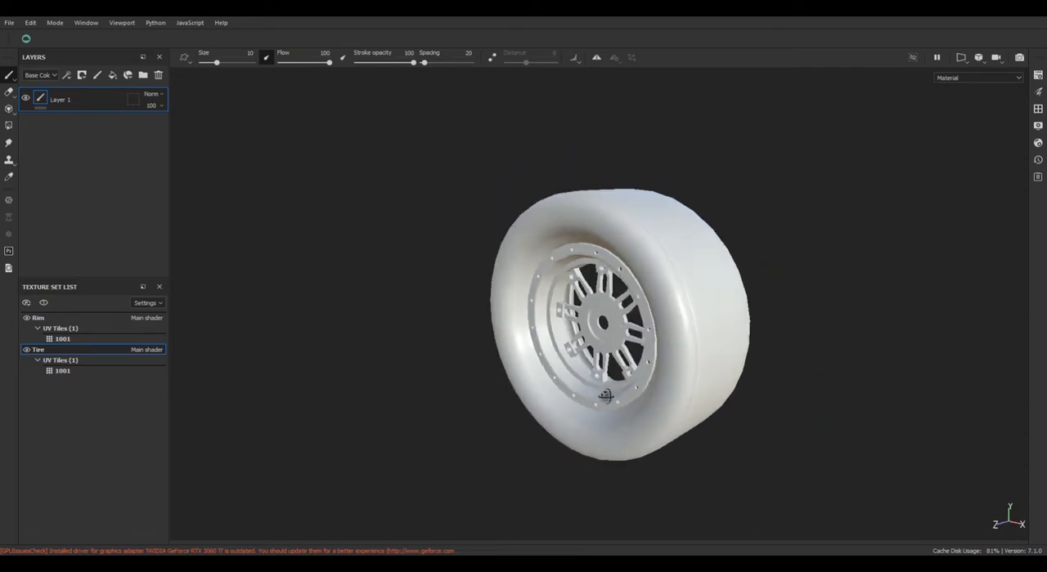
Open the mesh map baking settings and set the output size to 4096.
click(40, 22)
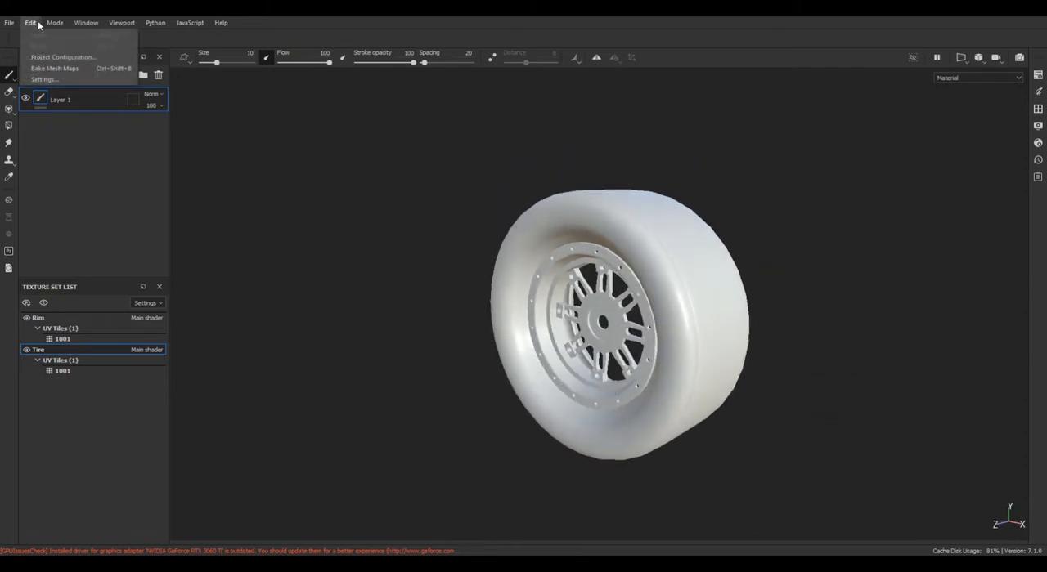
click(57, 68)
click(498, 138)
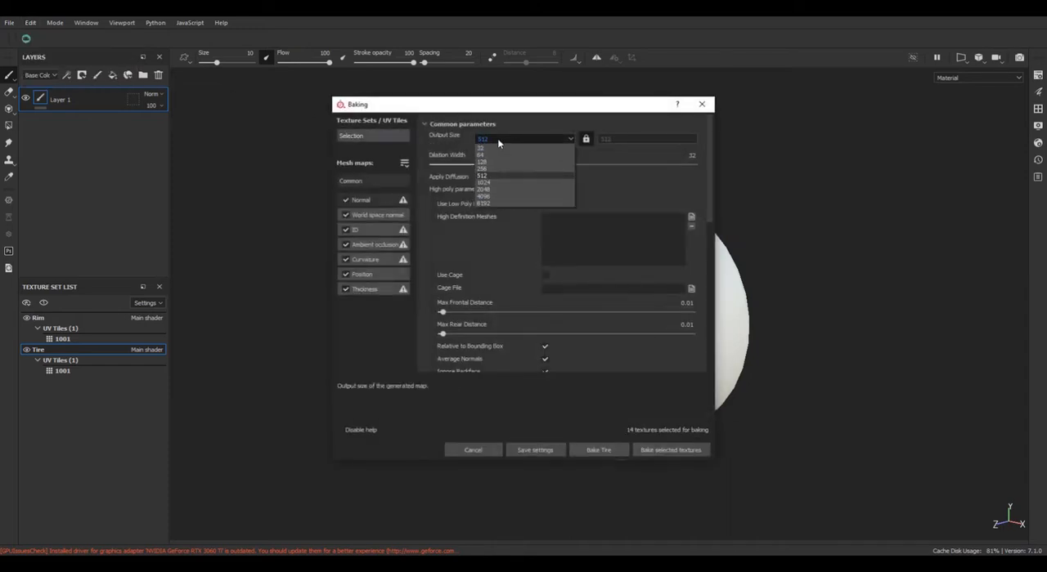
click(498, 195)
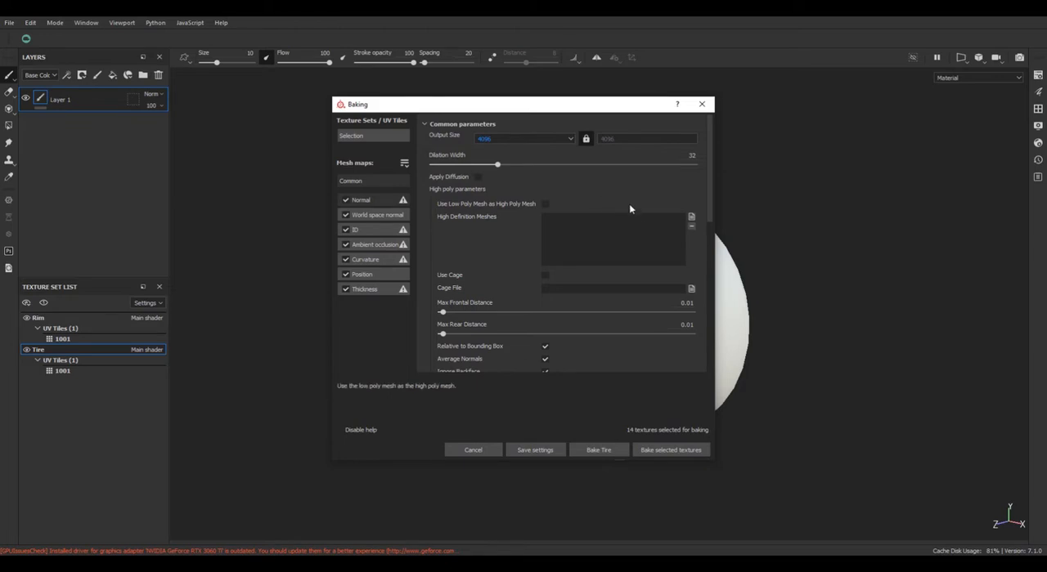
Load set_high.fbx from the Desktop as the high definition mesh for baking.
click(691, 219)
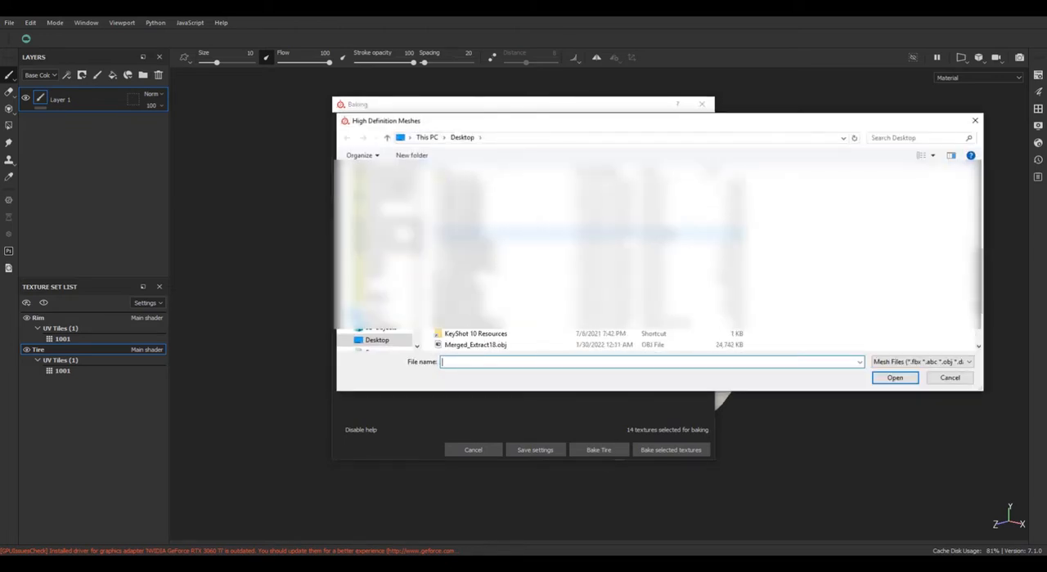
scroll(500, 310, down, 5)
click(517, 334)
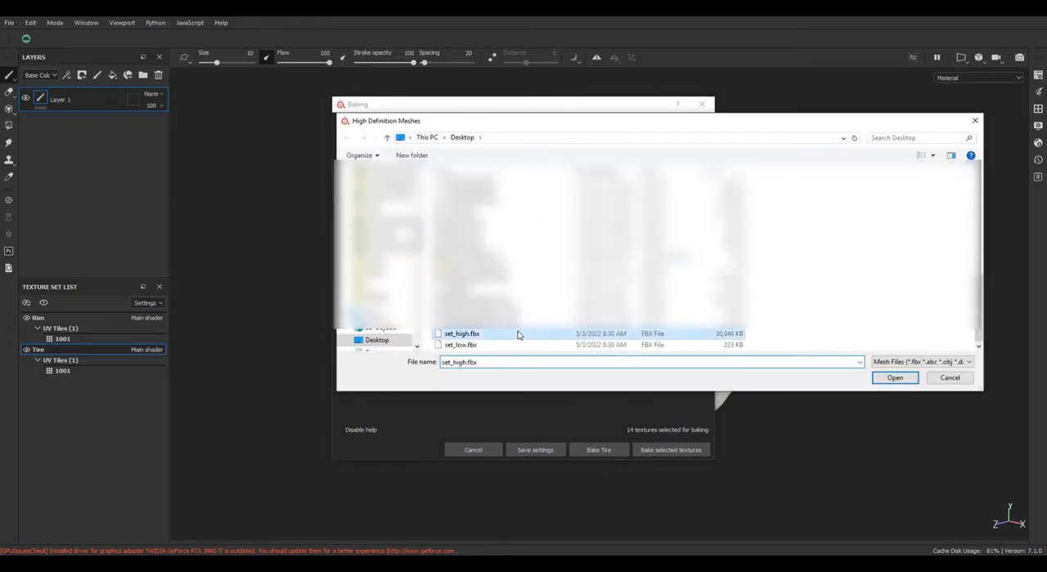
double_click(518, 335)
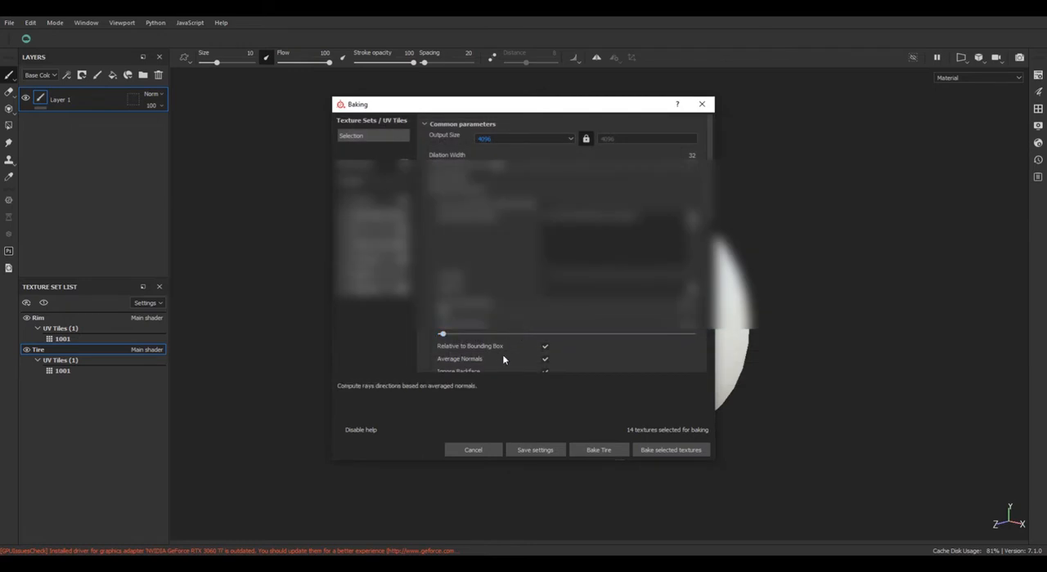
Set the baking antialiasing to Subsampling 8x8.
scroll(502, 355, down, 2)
click(570, 339)
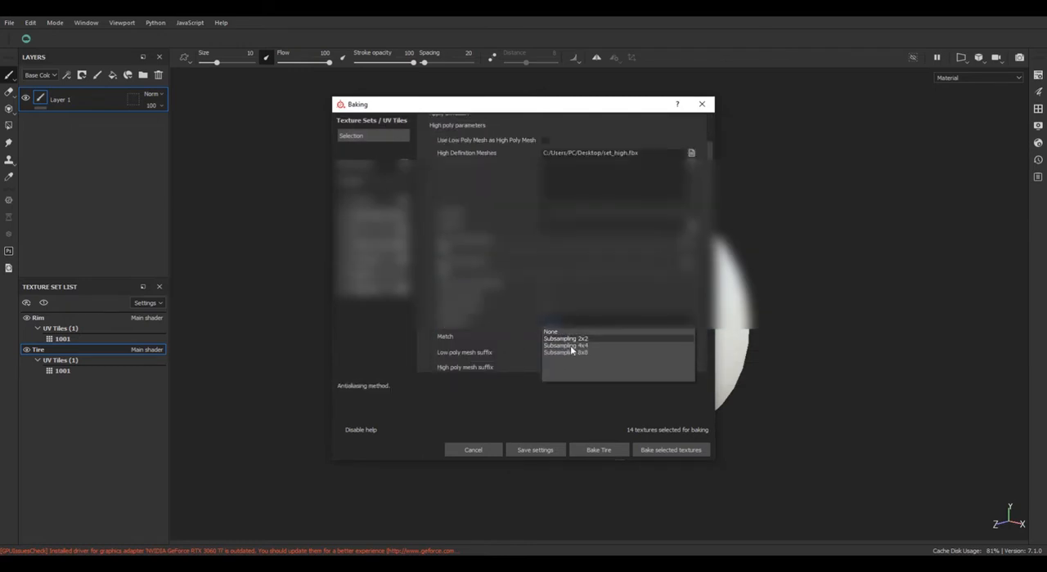
click(571, 352)
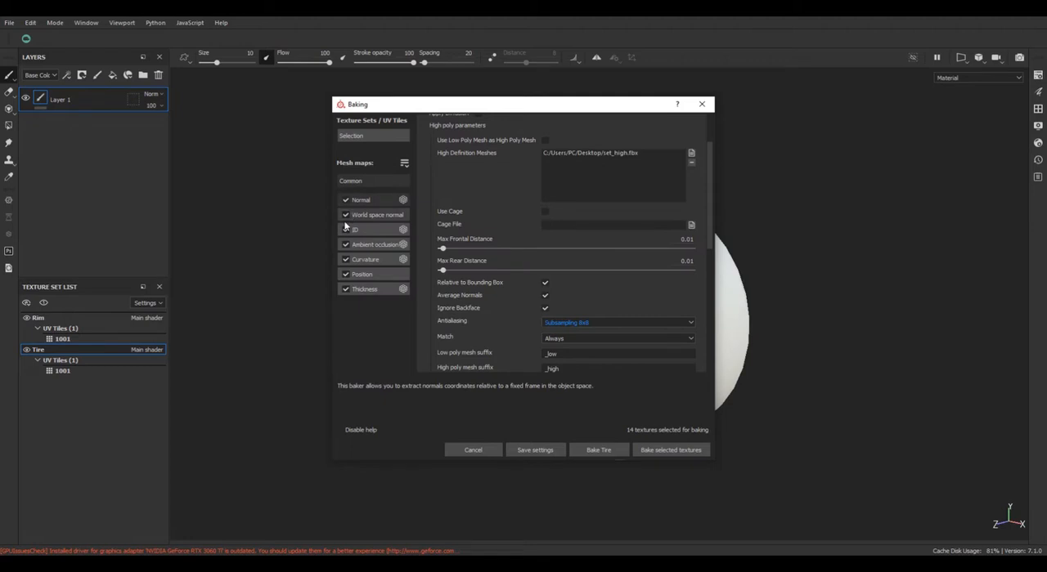
Exclude the World space normal, ID and Position maps from the bake and review the remaining common parameters.
click(344, 276)
click(346, 230)
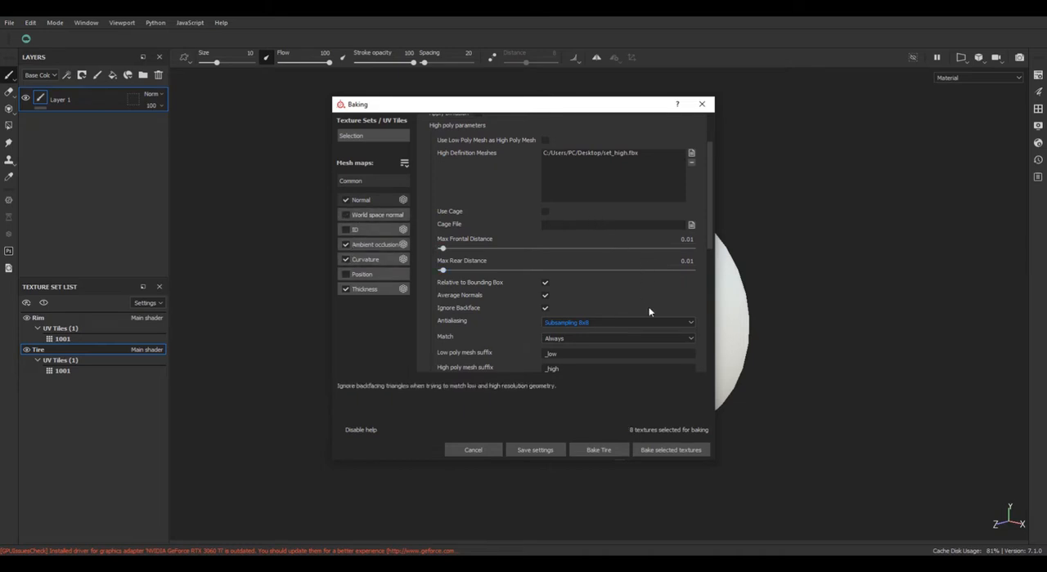
scroll(708, 232, down, 3)
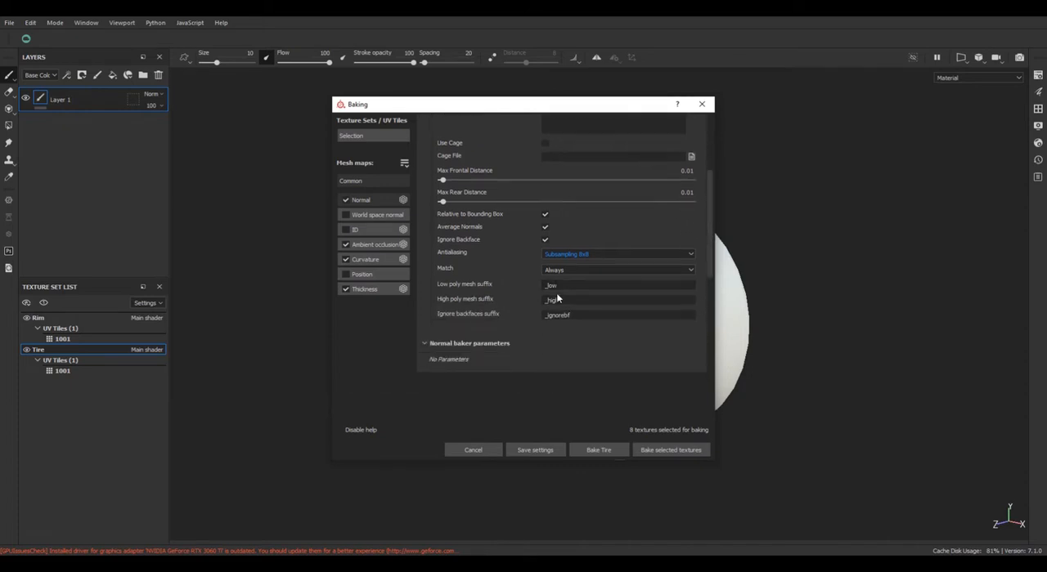
Bake the selected mesh maps for the Rim and Tire texture sets.
click(689, 450)
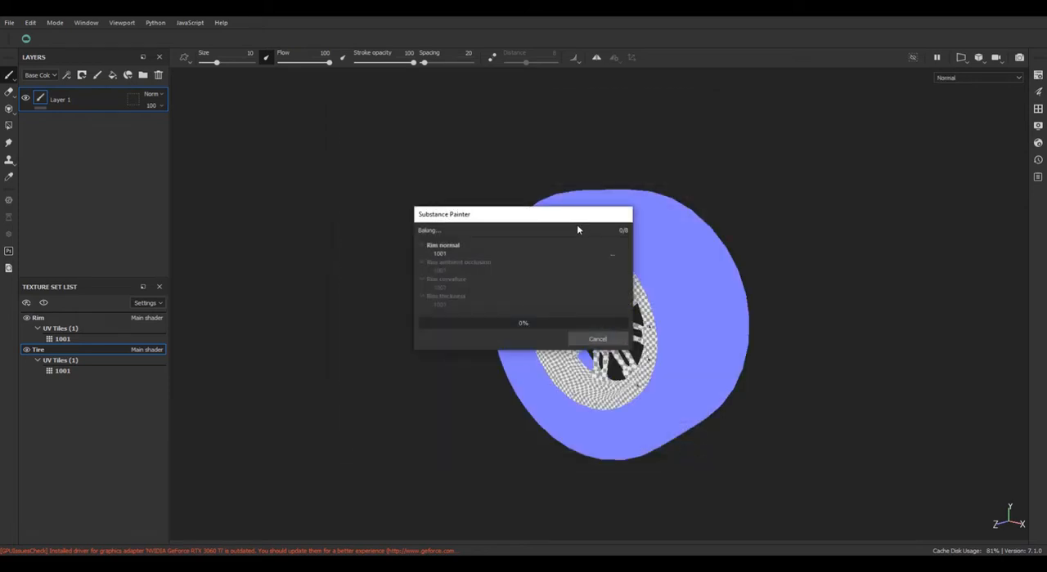
drag(577, 225, 397, 214)
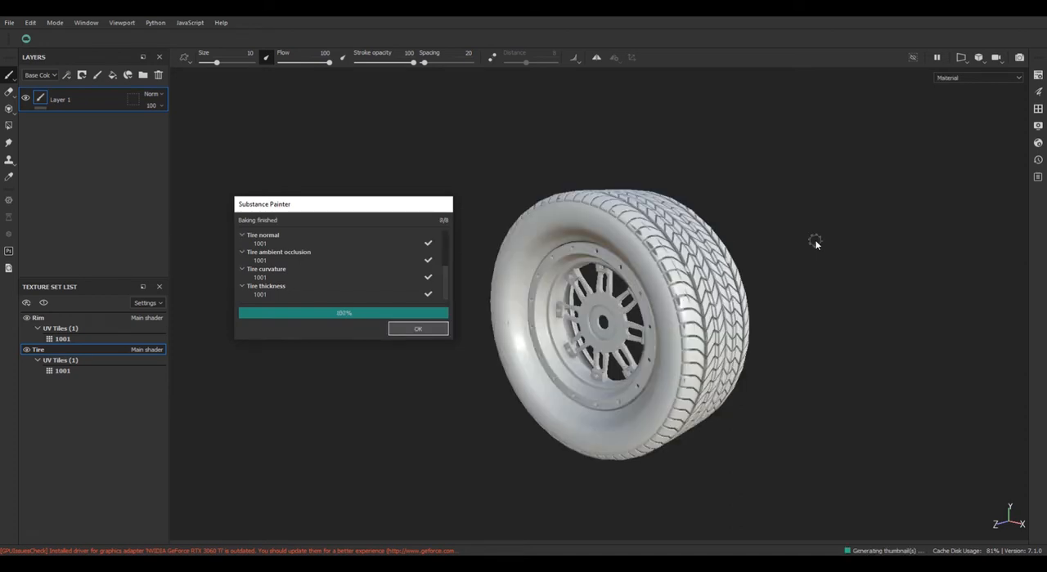
click(416, 334)
Examine the baked tread blocks, sidewalls and inner side of the rim up close from both sides of the wheel.
alt+middle_drag(504, 305, 435, 338)
scroll(577, 299, down, 3)
scroll(579, 300, up, 6)
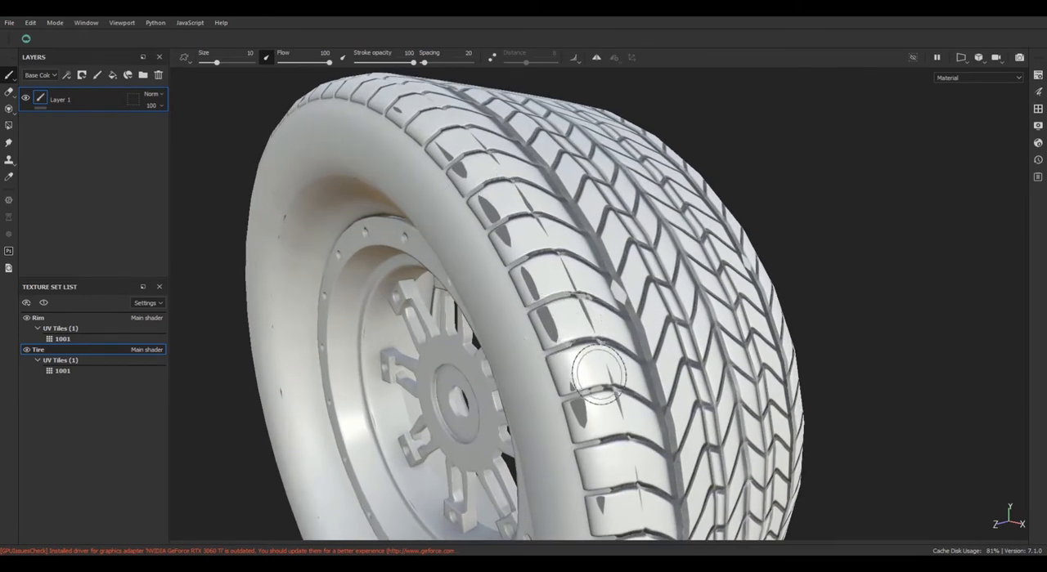
alt+drag(572, 283, 423, 355)
alt+middle_drag(677, 317, 440, 315)
mouse_move(440, 314)
alt+mouse_down()
mouse_move(460, 297)
mouse_move(762, 274)
alt+mouse_up()
alt+middle_drag(762, 274, 755, 180)
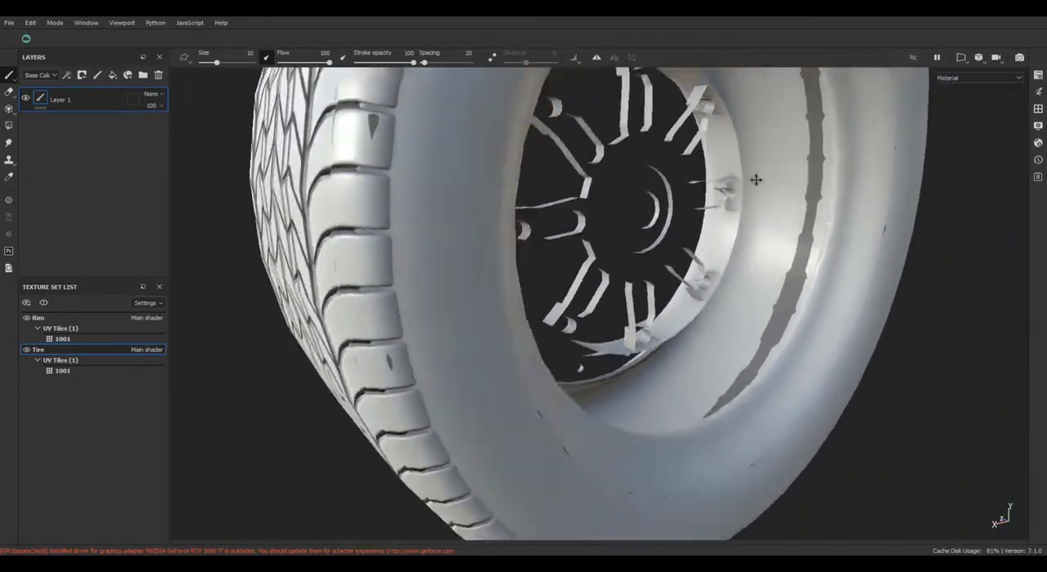
alt+drag(754, 180, 771, 196)
alt+middle_drag(772, 197, 709, 283)
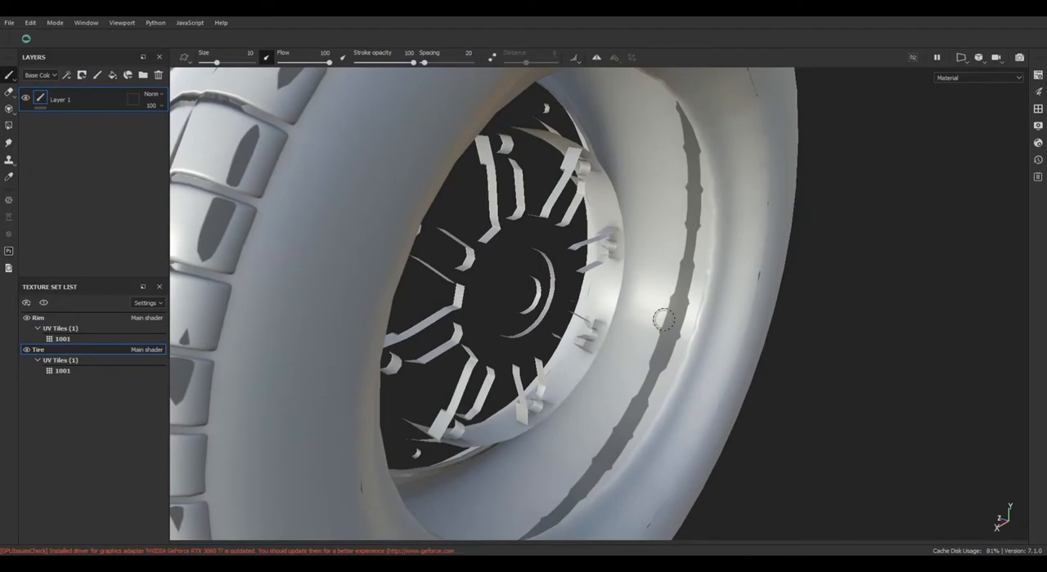
mouse_move(667, 356)
mouse_down()
mouse_move(690, 237)
mouse_move(661, 361)
mouse_up()
key(ctrl+z)
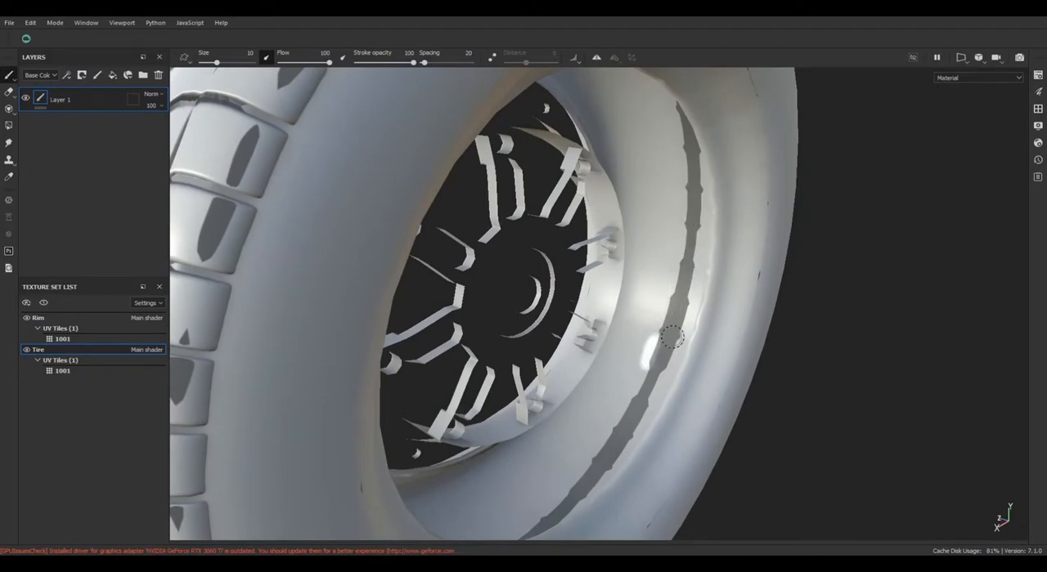
key(ctrl+z)
scroll(666, 323, up, 4)
scroll(663, 315, down, 8)
scroll(664, 305, down, 3)
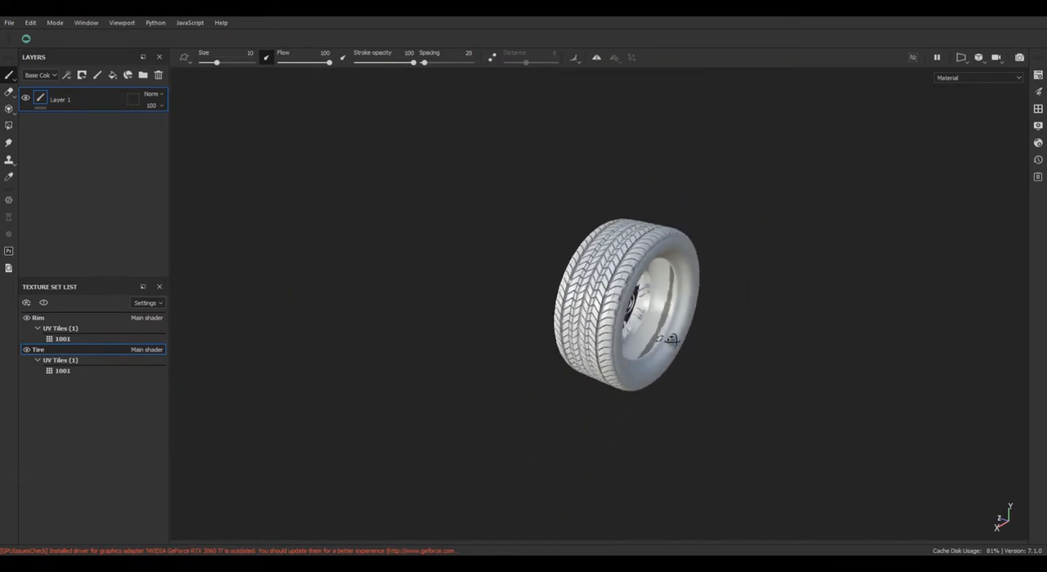
alt+drag(672, 341, 720, 368)
scroll(568, 422, up, 4)
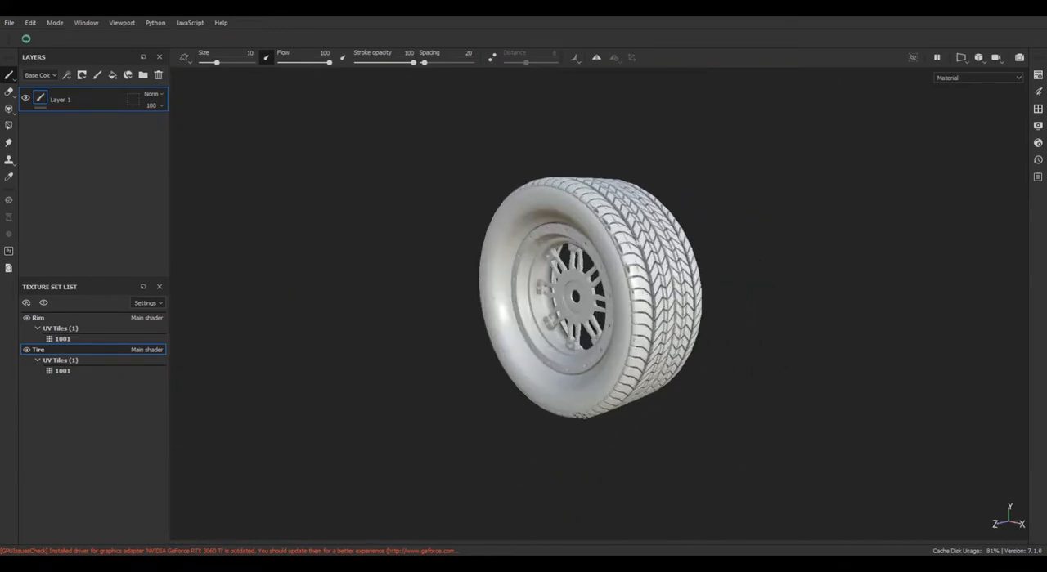
Reopen the mesh map baking settings and set the output size to 2048.
key(ctrl+shift+b)
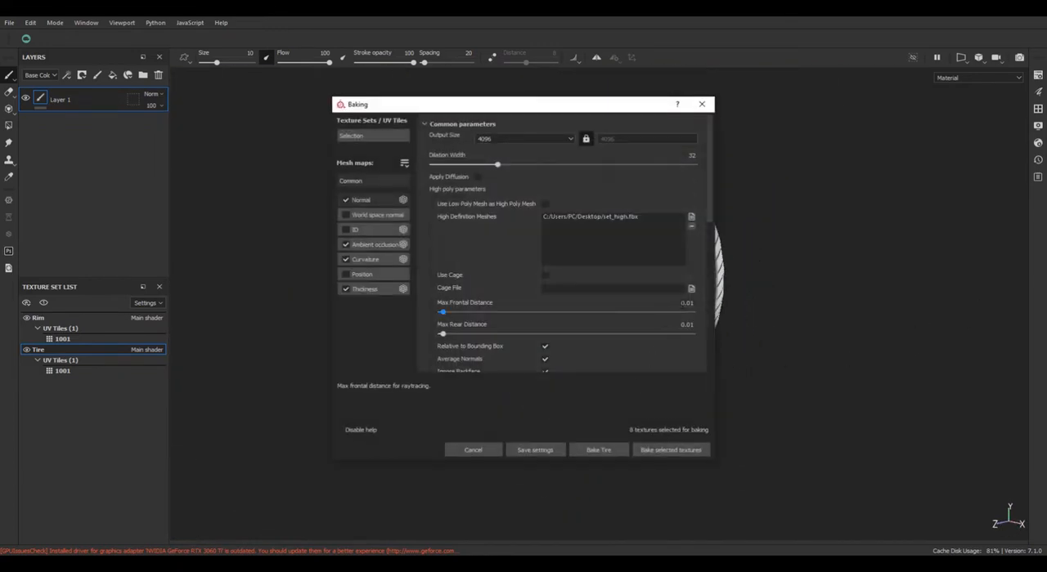
click(520, 138)
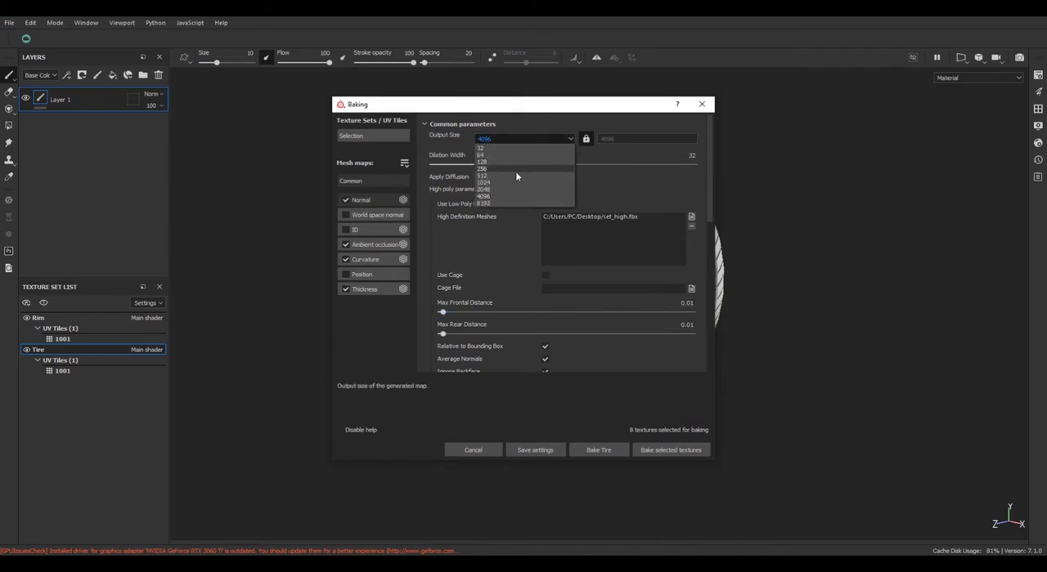
click(514, 191)
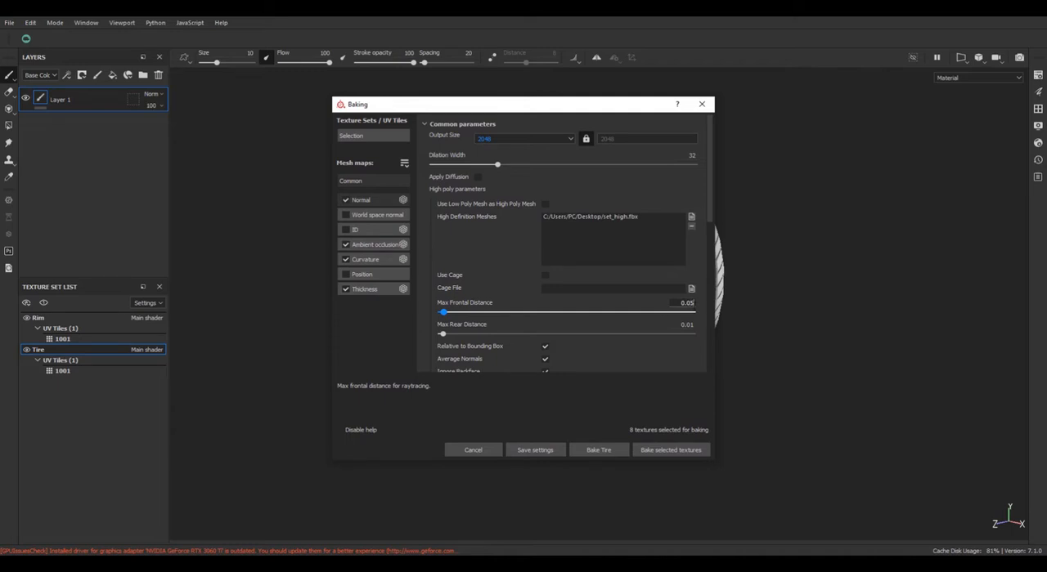
Set the max frontal and max rear distance for the bake to 0.05.
key(Tab)
text(.0)
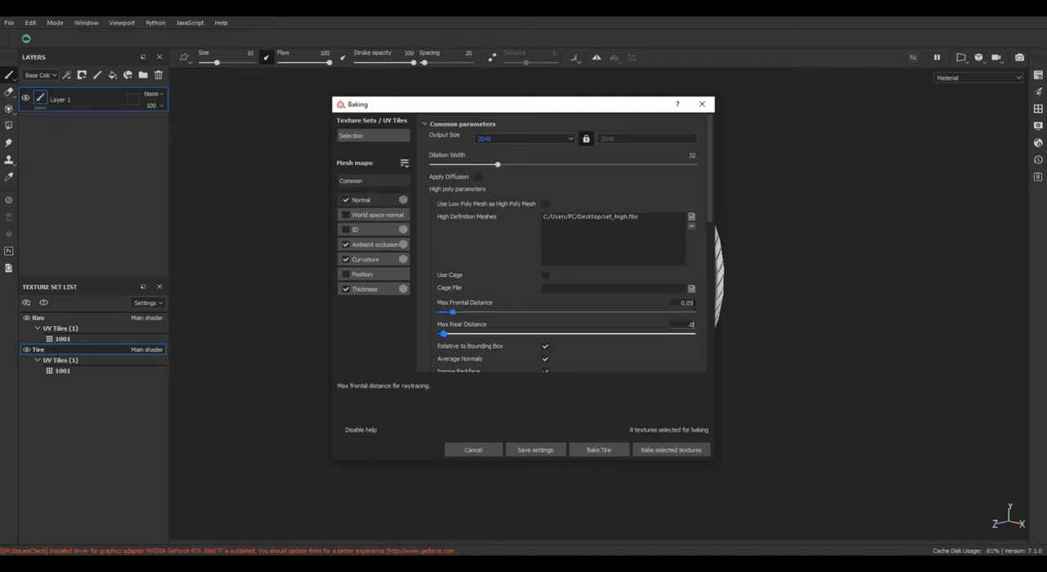
text(5)
key(Return)
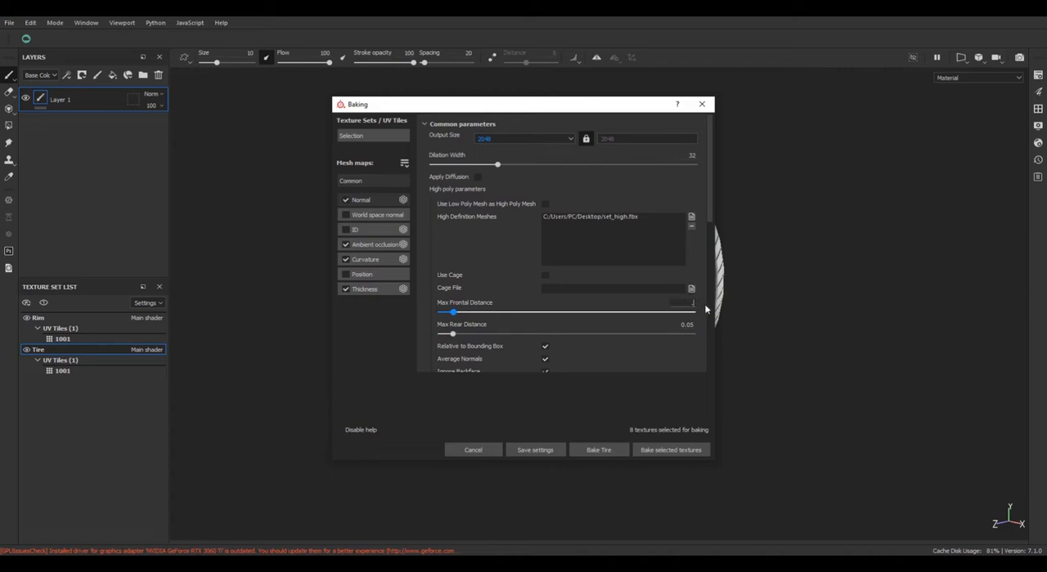
Raise both the max frontal and max rear baking distance to 0.1.
text(0.1)
key(Tab)
text(.1)
key(Return)
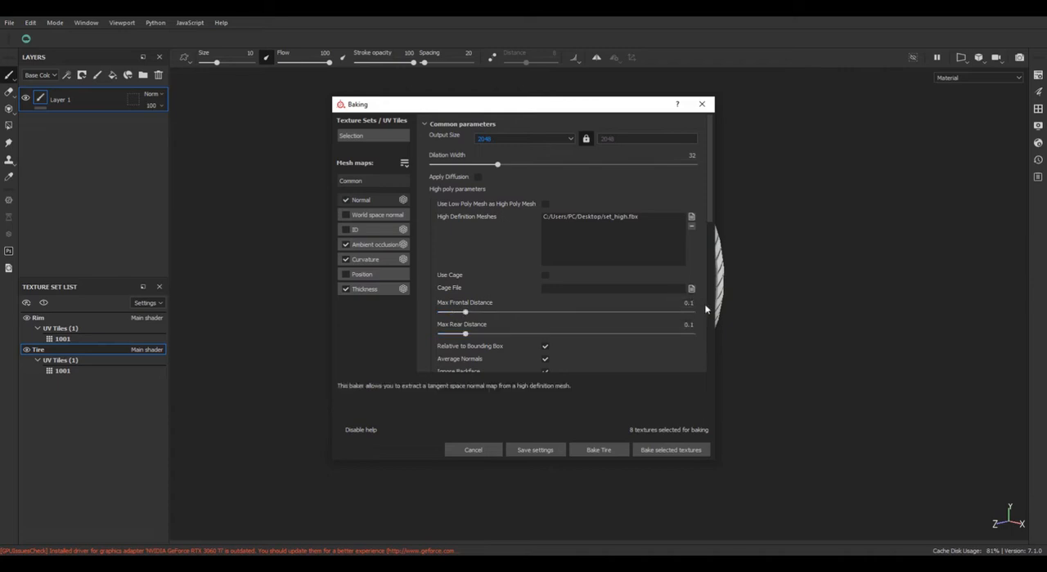
Rebake the selected mesh maps for both texture sets with the changed settings and dismiss the finished report.
click(682, 450)
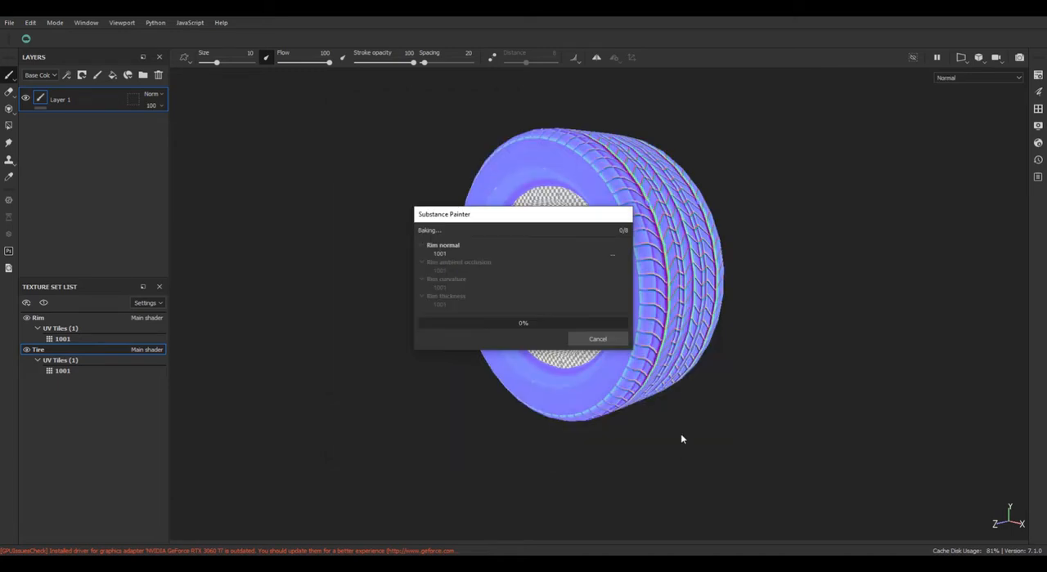
drag(546, 226, 282, 225)
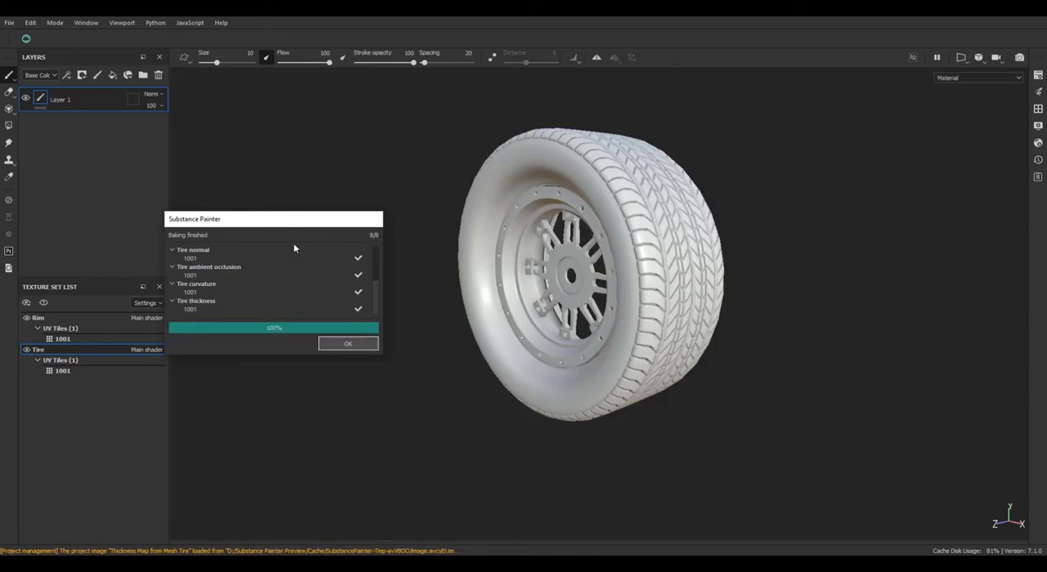
click(347, 345)
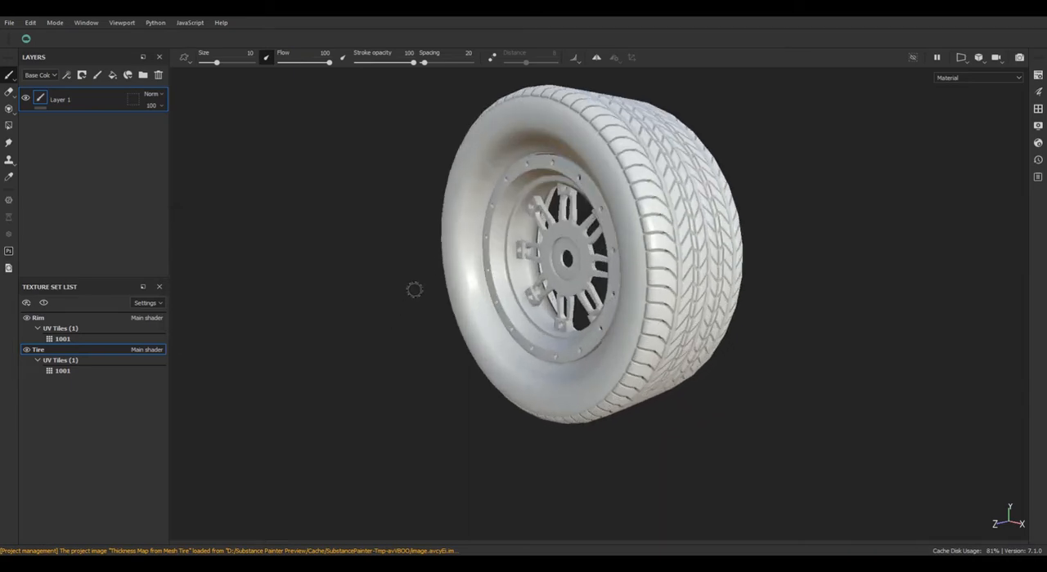
Inspect the rebaked tread, sidewalls and rim from several sides and under different lighting.
scroll(414, 290, up, 2)
alt+drag(414, 290, 492, 280)
shift+right_drag(492, 281, 753, 253)
alt+drag(752, 254, 705, 220)
alt+middle_drag(705, 218, 602, 352)
shift+right_drag(601, 352, 425, 336)
scroll(528, 292, down, 2)
scroll(531, 276, up, 9)
shift+right_drag(529, 275, 440, 297)
scroll(425, 286, down, 8)
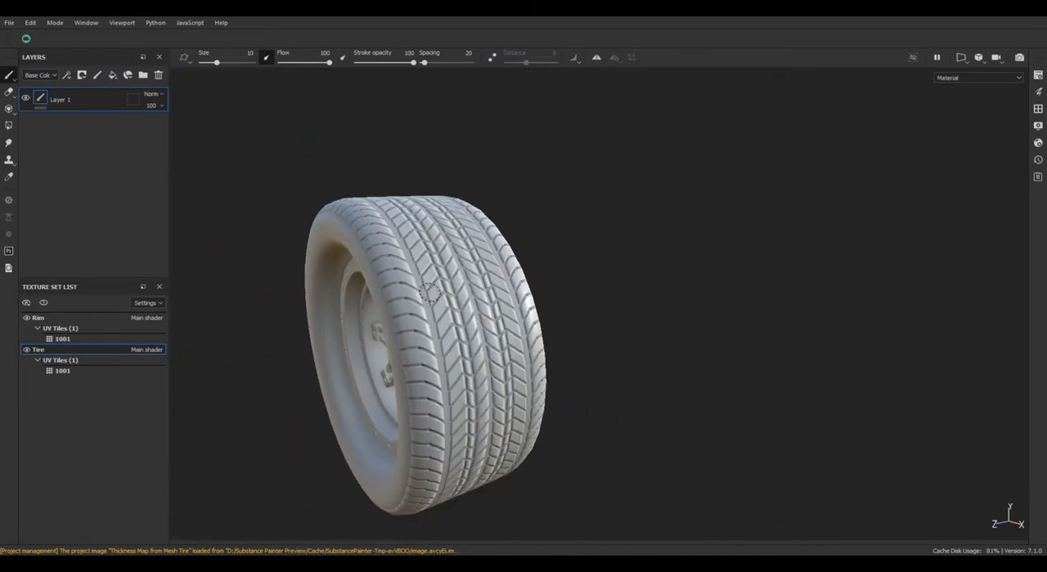
scroll(431, 292, down, 3)
alt+drag(433, 293, 500, 303)
alt+middle_drag(502, 303, 736, 225)
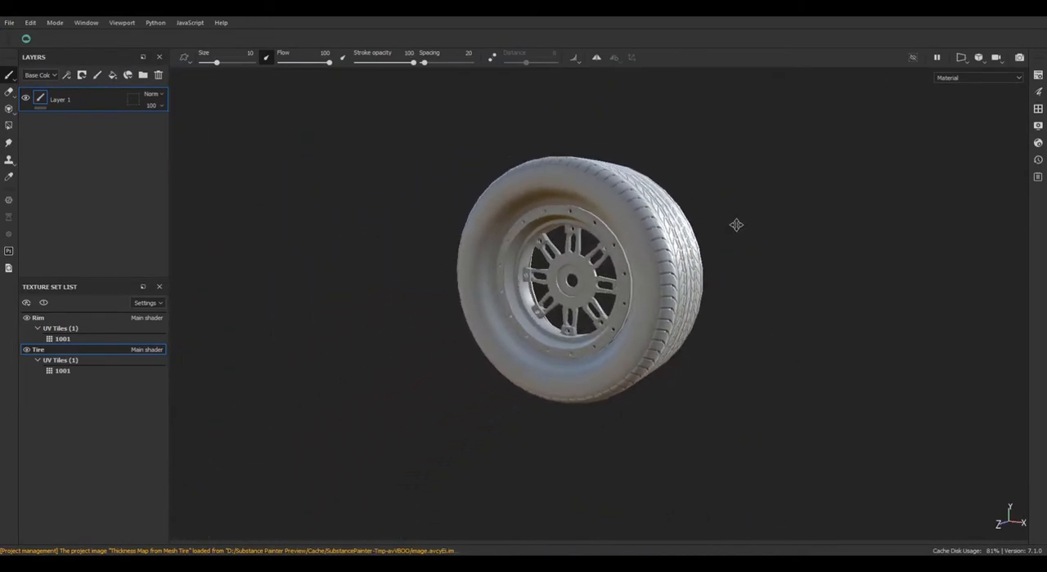
scroll(689, 247, up, 3)
alt+drag(687, 247, 677, 234)
alt+middle_drag(678, 232, 702, 221)
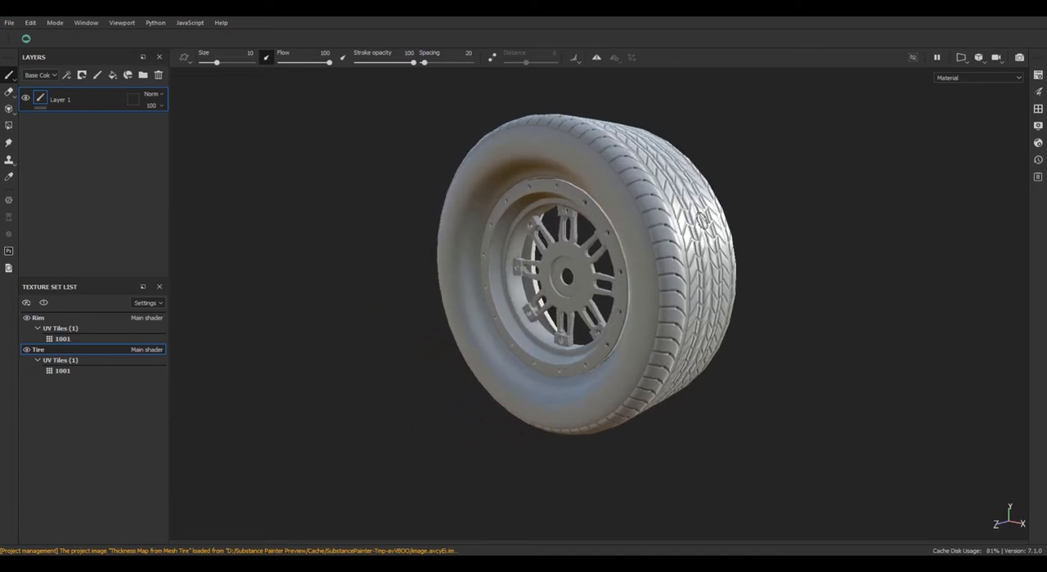
Show the 3D and 2D views side by side, find "tire" among the smart materials and apply Rubber Tire to the tire.
key(F1)
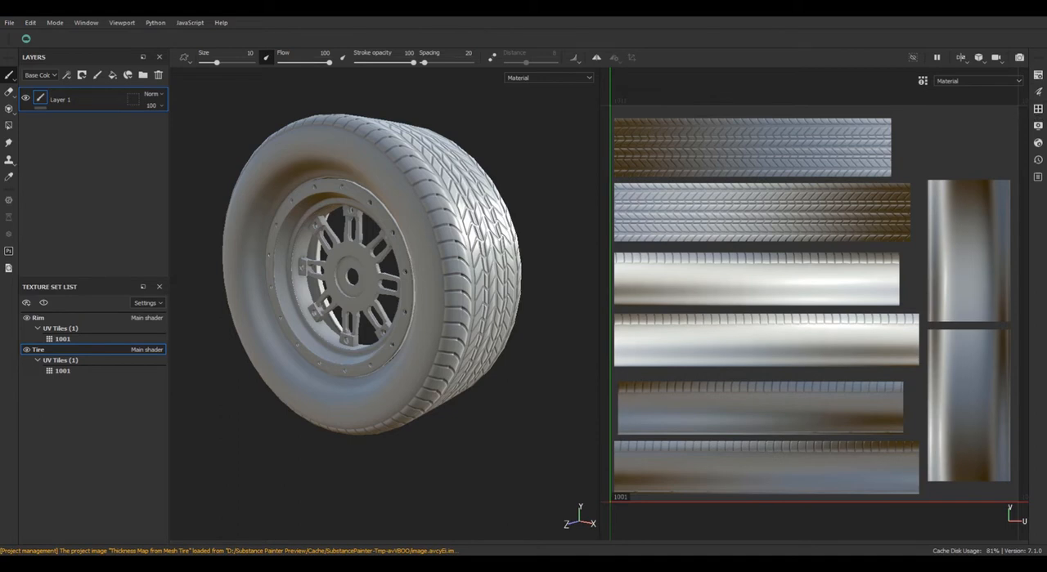
click(1038, 109)
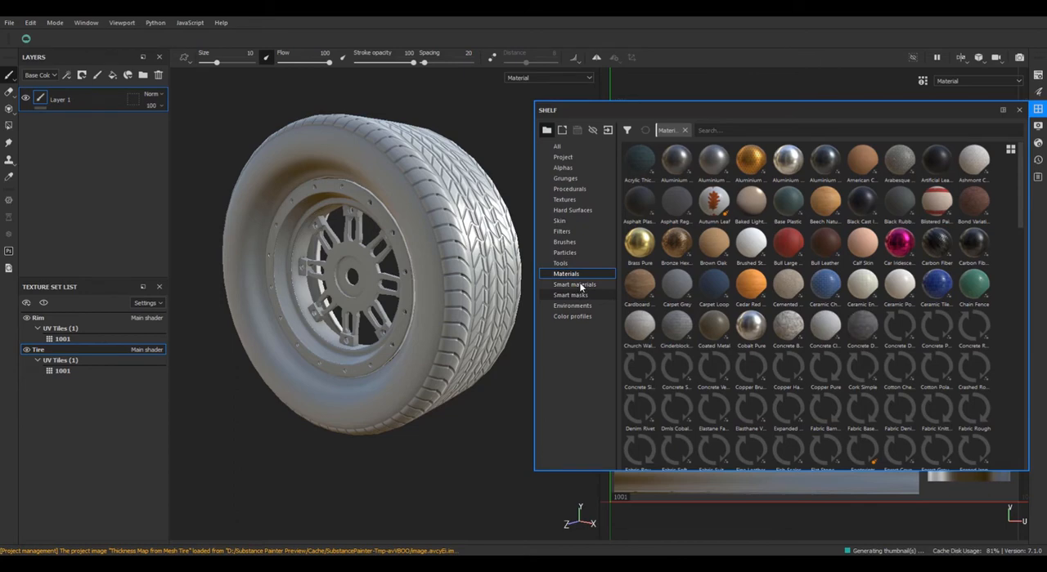
click(581, 288)
click(576, 285)
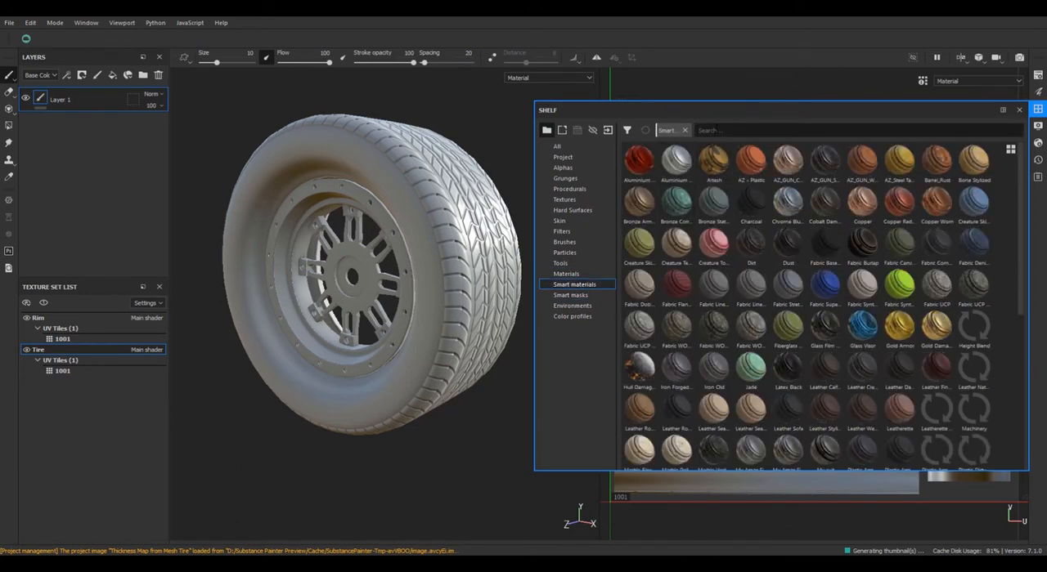
text(فهق)
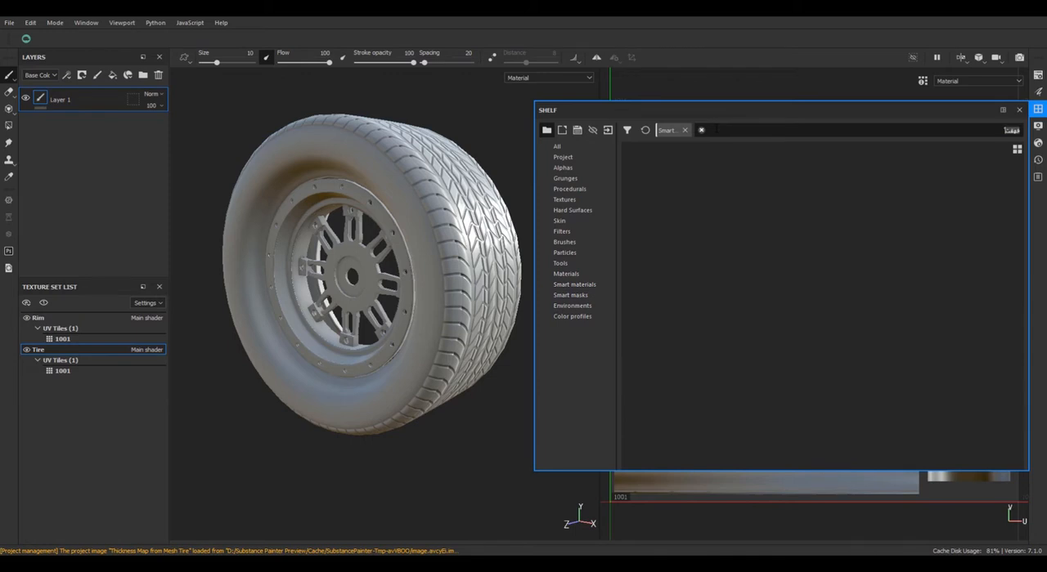
text(tire)
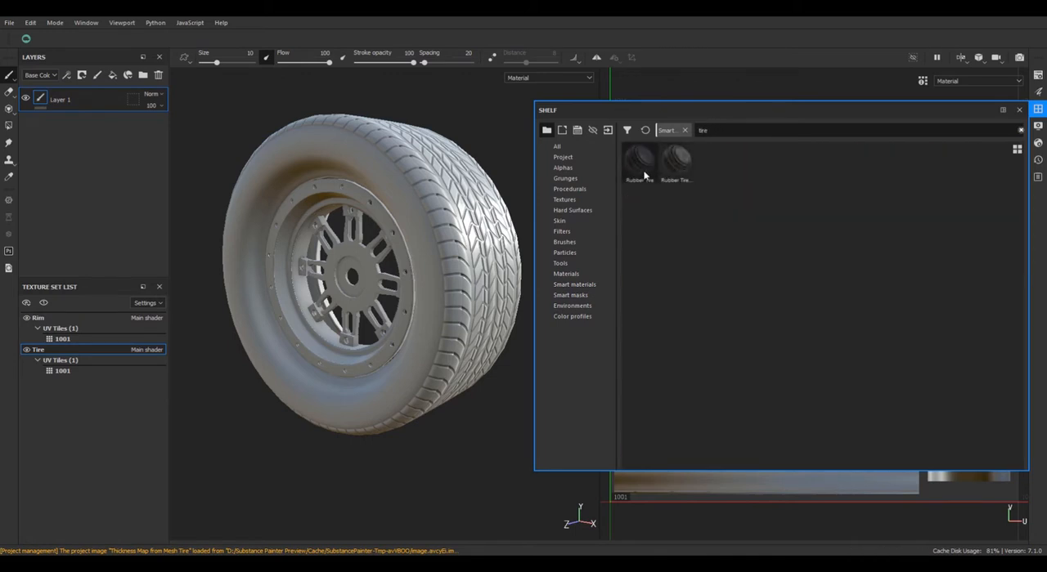
drag(643, 175, 456, 327)
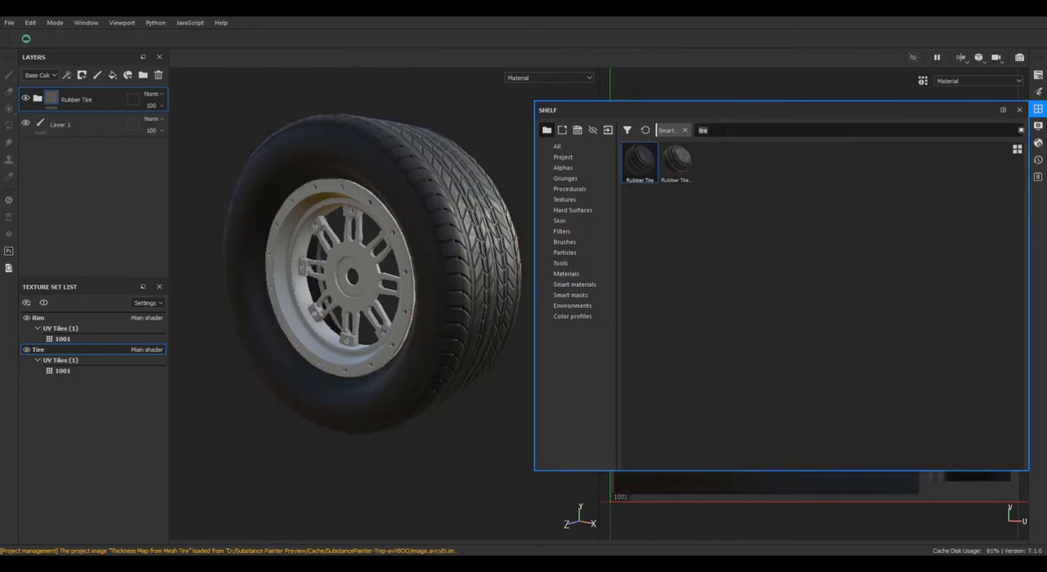
Search the smart materials for "ste", apply Steel Scratched to the rim and close the shelf.
text(ste)
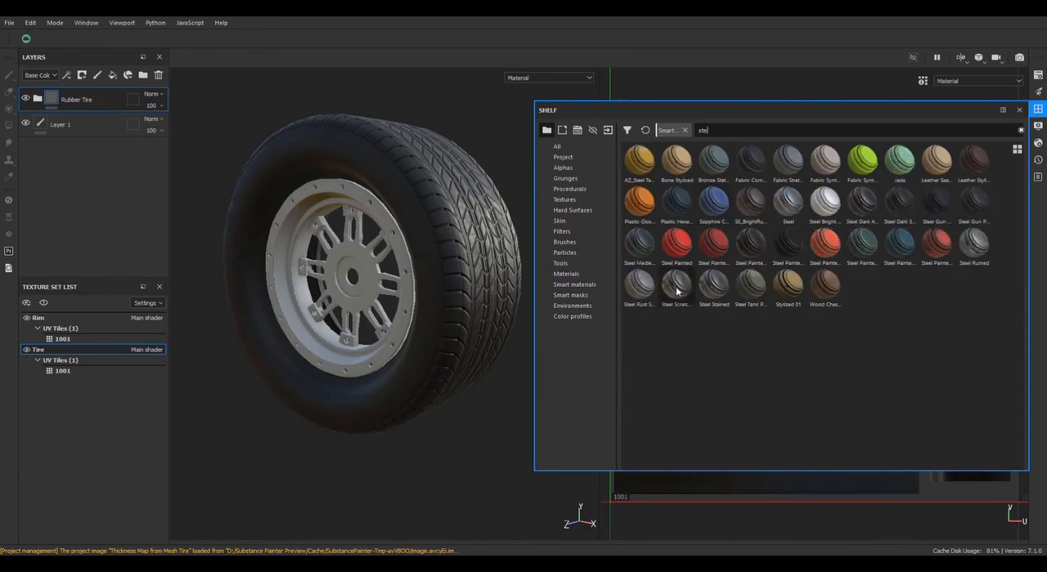
drag(677, 292, 463, 254)
click(1037, 109)
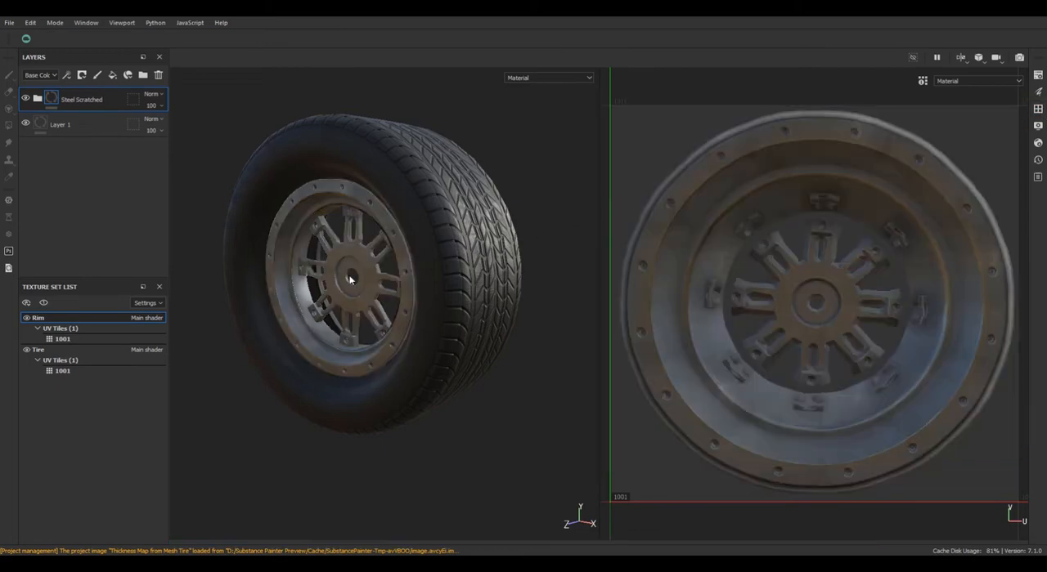
Review the rubber tire and scratched steel rim from several angles and under different lighting.
scroll(349, 280, down, 3)
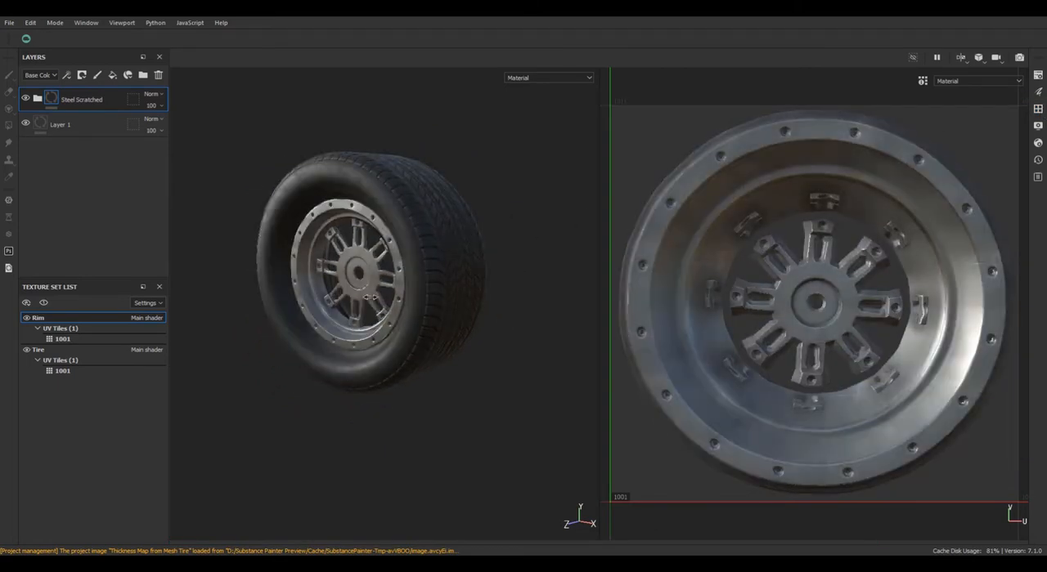
shift+right_drag(370, 298, 428, 300)
alt+middle_drag(428, 300, 453, 327)
scroll(446, 326, down, 3)
scroll(449, 325, up, 5)
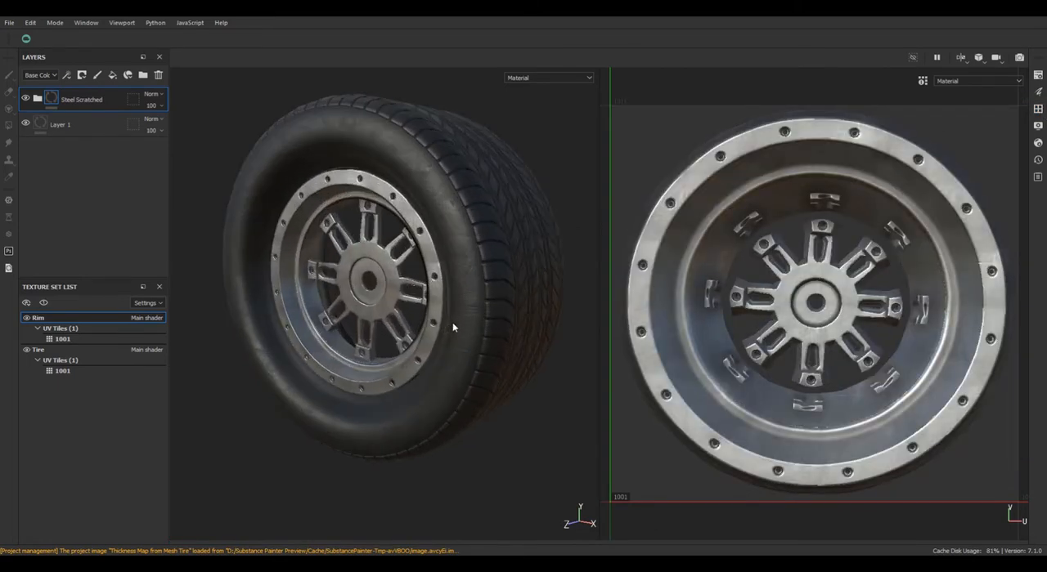
alt+drag(453, 323, 450, 303)
alt+middle_drag(450, 304, 567, 297)
shift+right_drag(565, 299, 496, 354)
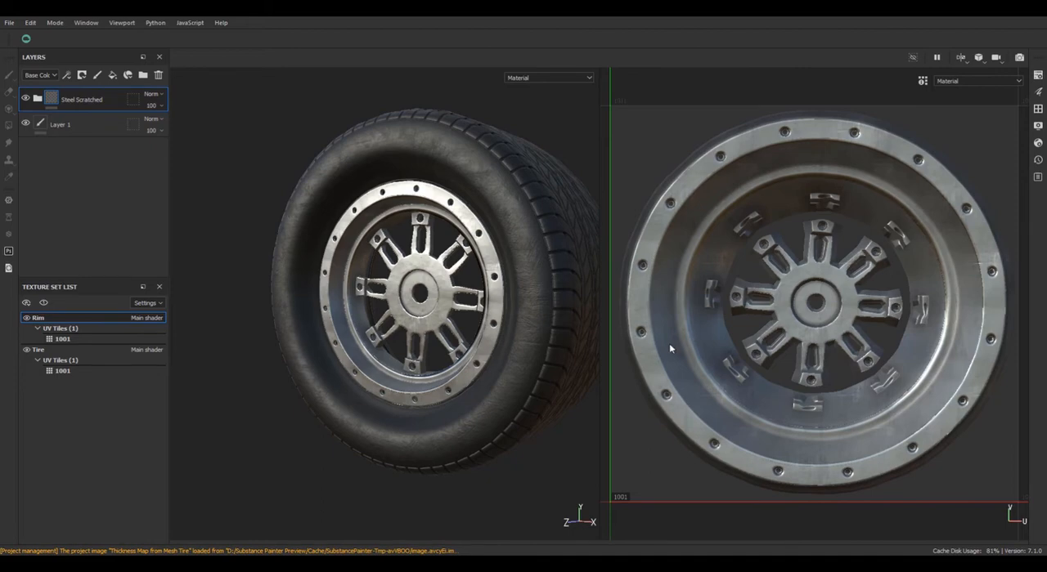
Switch to the Tire texture set and add a paint layer above the Rubber Tire group.
click(74, 358)
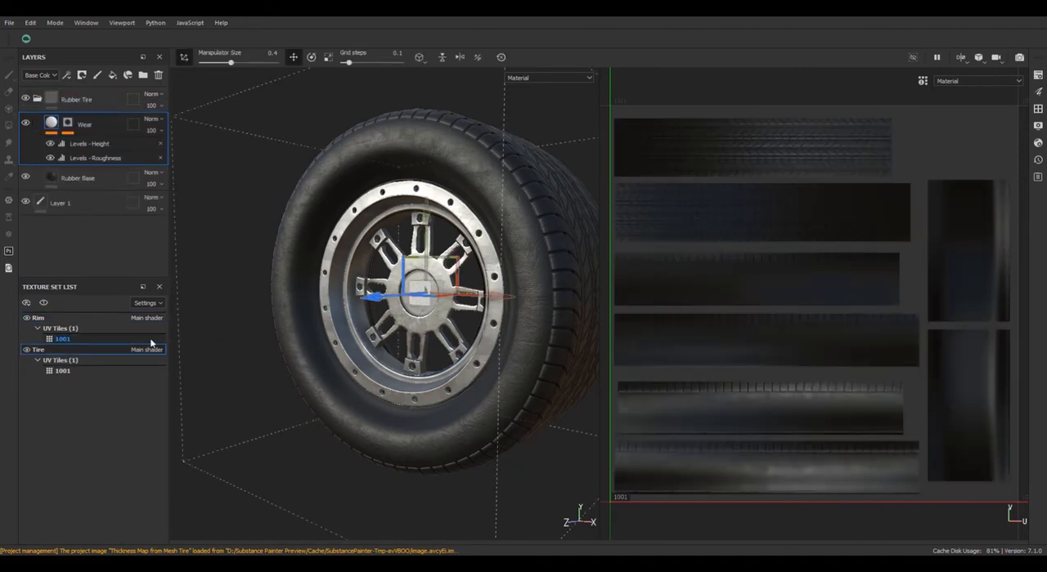
click(89, 105)
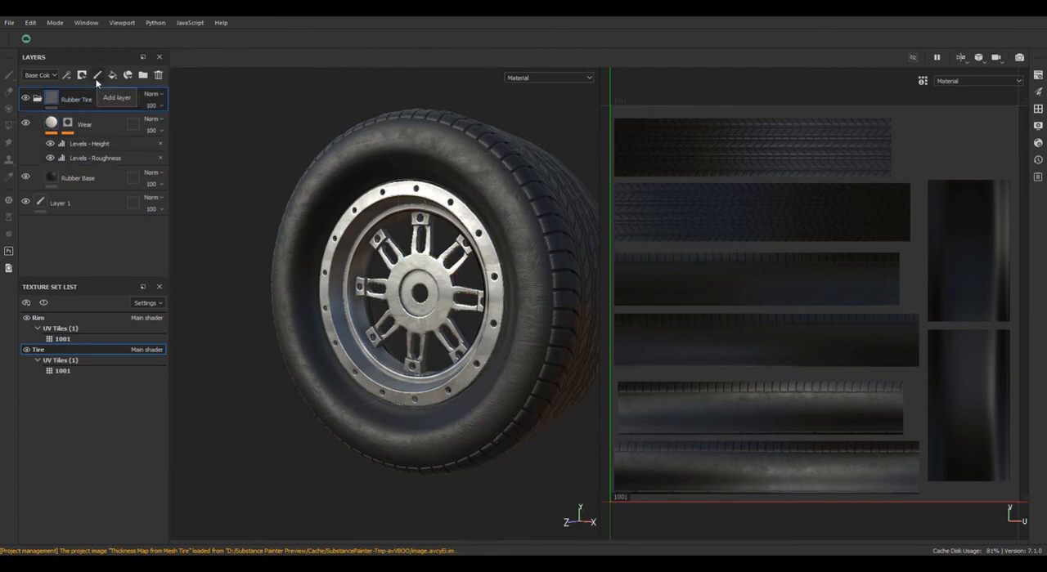
click(96, 76)
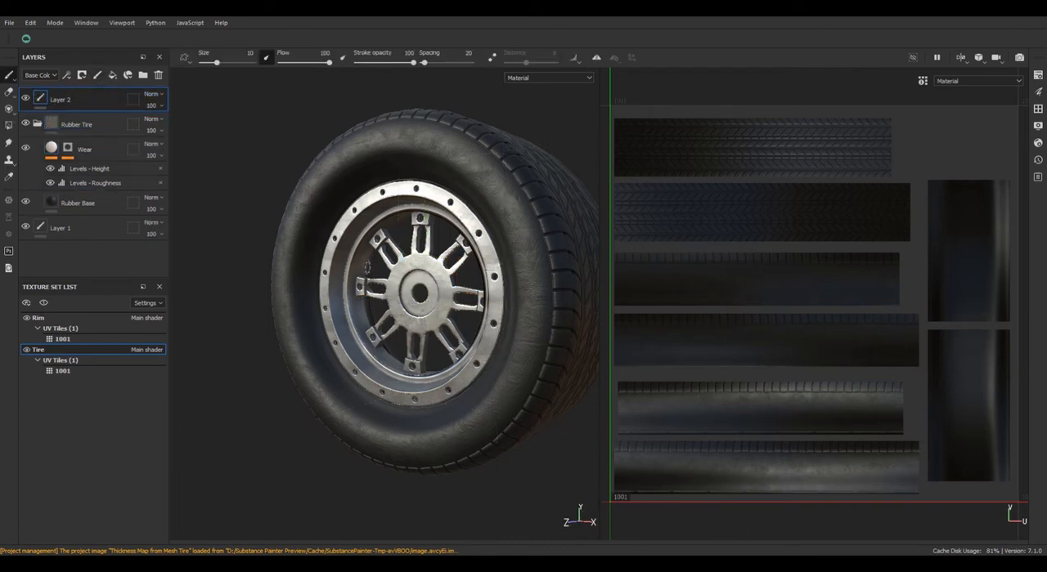
alt+middle_drag(366, 279, 333, 290)
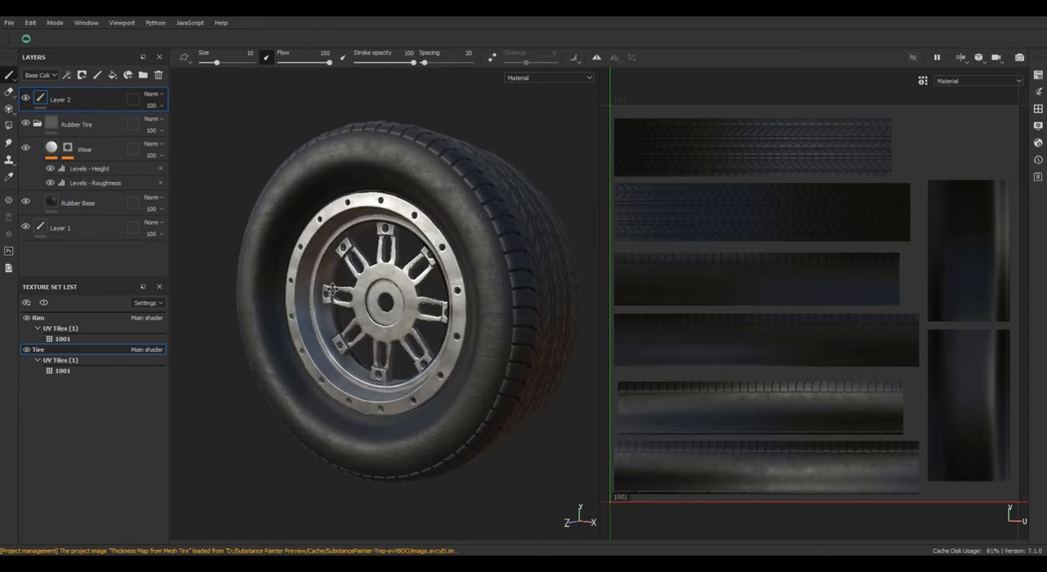
Compare the font alphas in the shelf, load the Font Black Ops One alpha into the brush and close the shelf.
click(1038, 109)
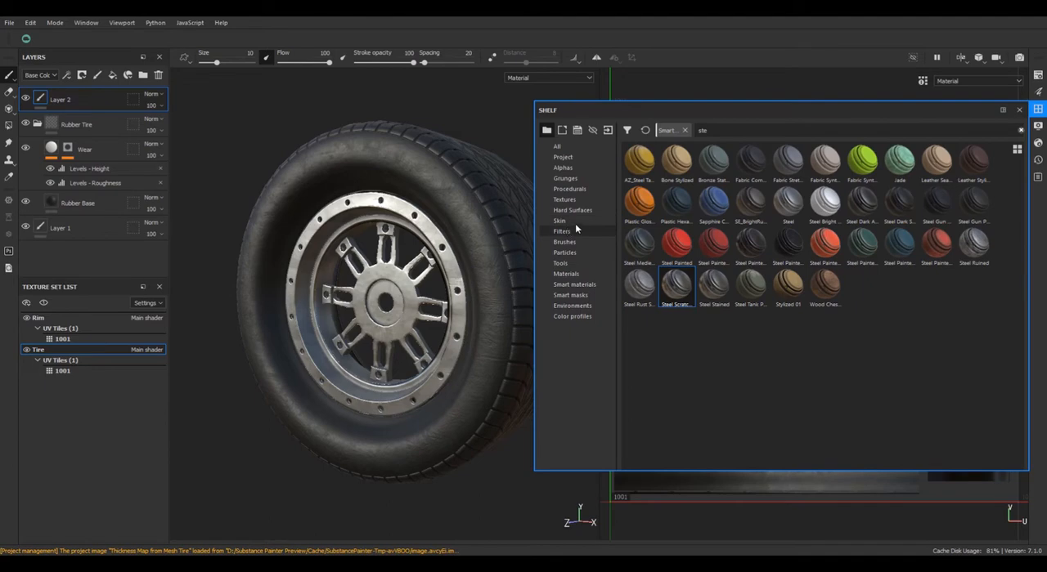
click(564, 167)
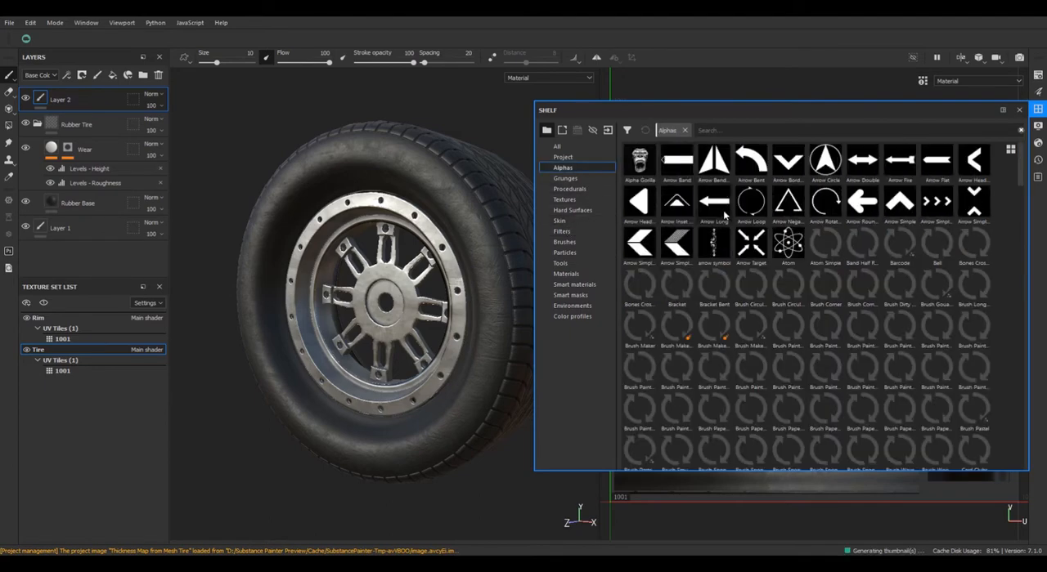
scroll(806, 323, down, 5)
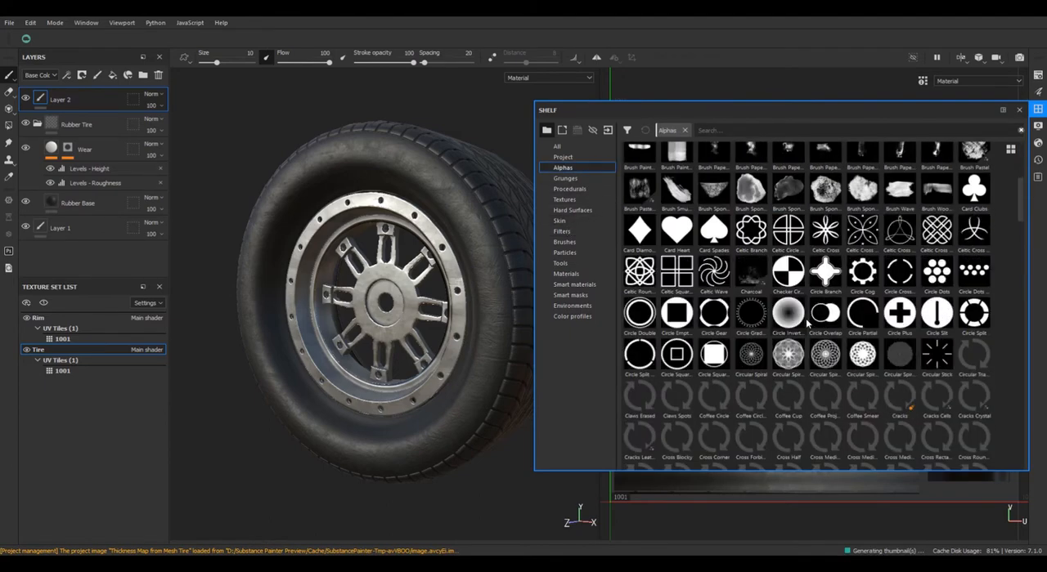
scroll(805, 327, down, 4)
scroll(805, 329, down, 3)
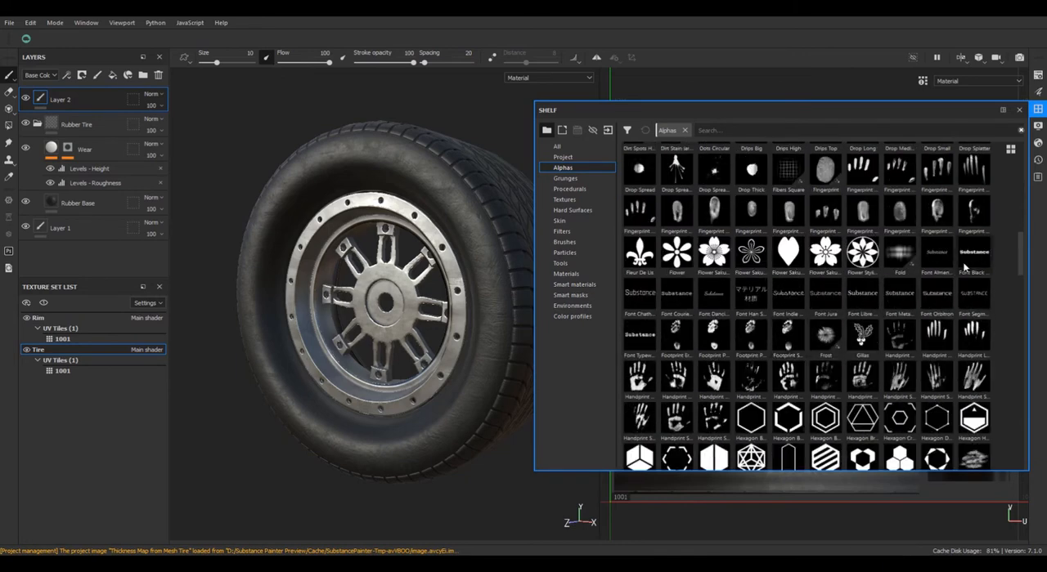
mouse_move(970, 262)
mouse_move(642, 304)
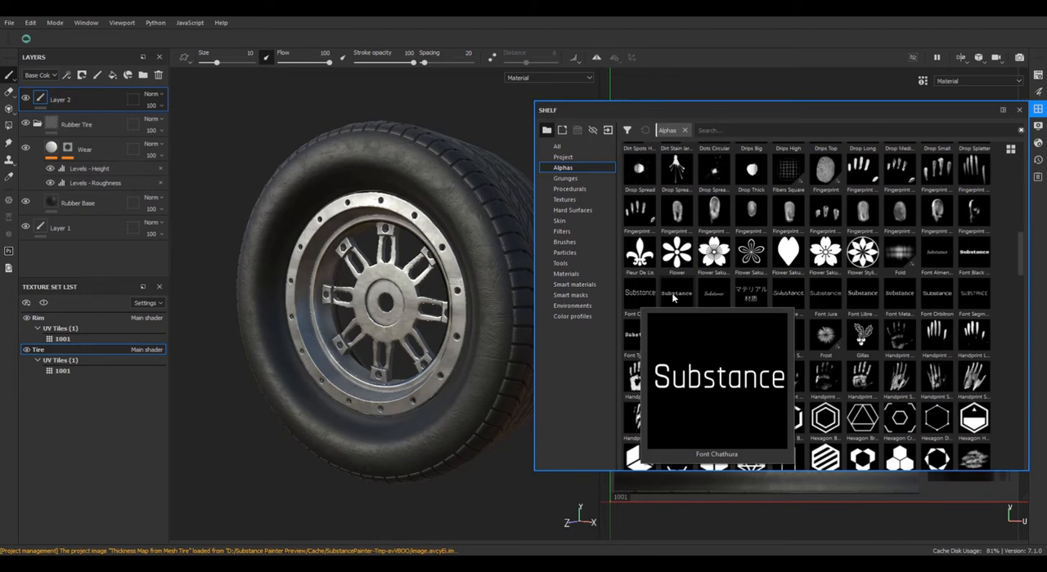
mouse_move(673, 298)
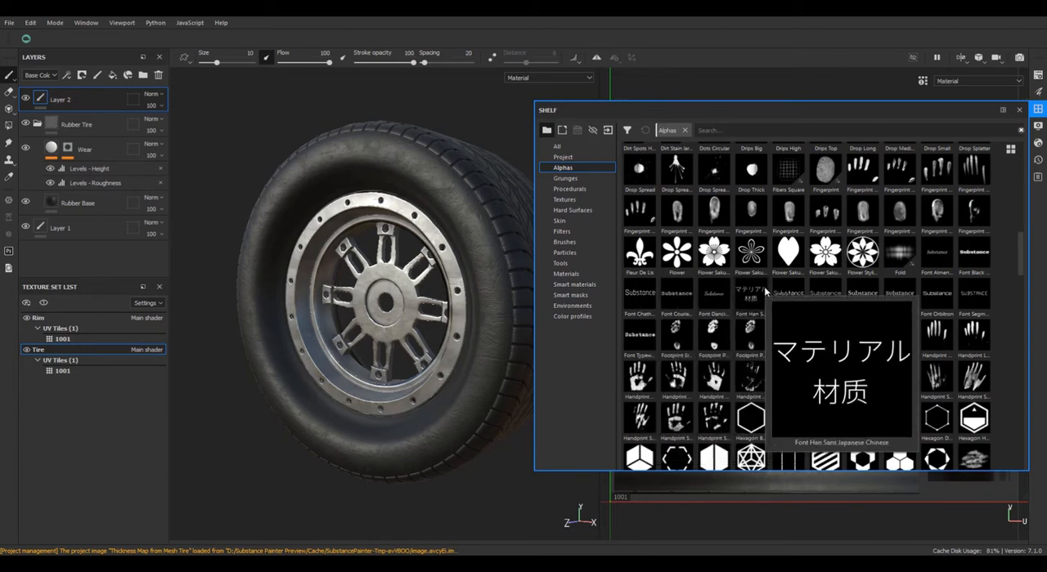
mouse_move(817, 292)
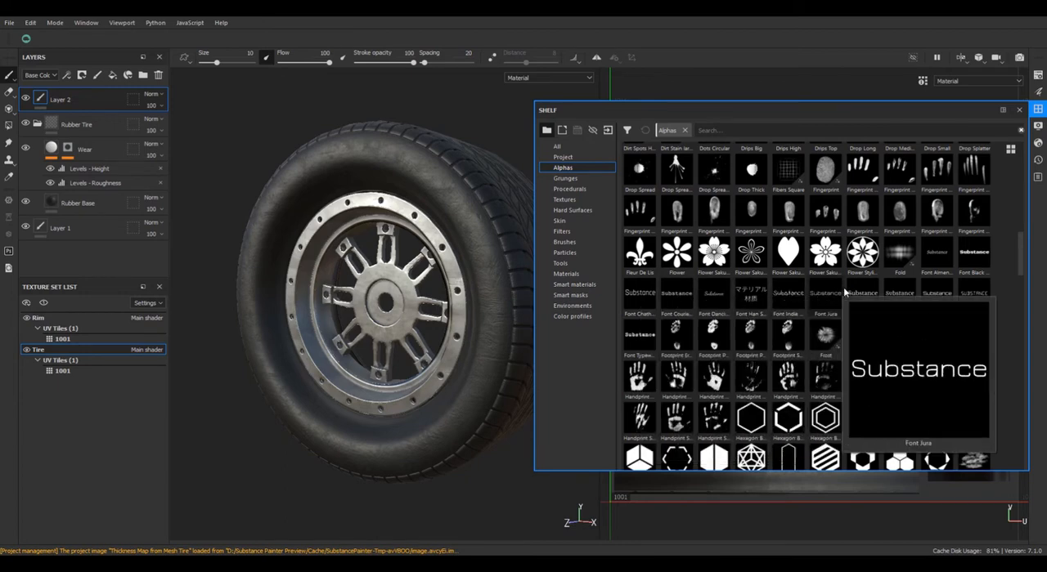
mouse_move(897, 292)
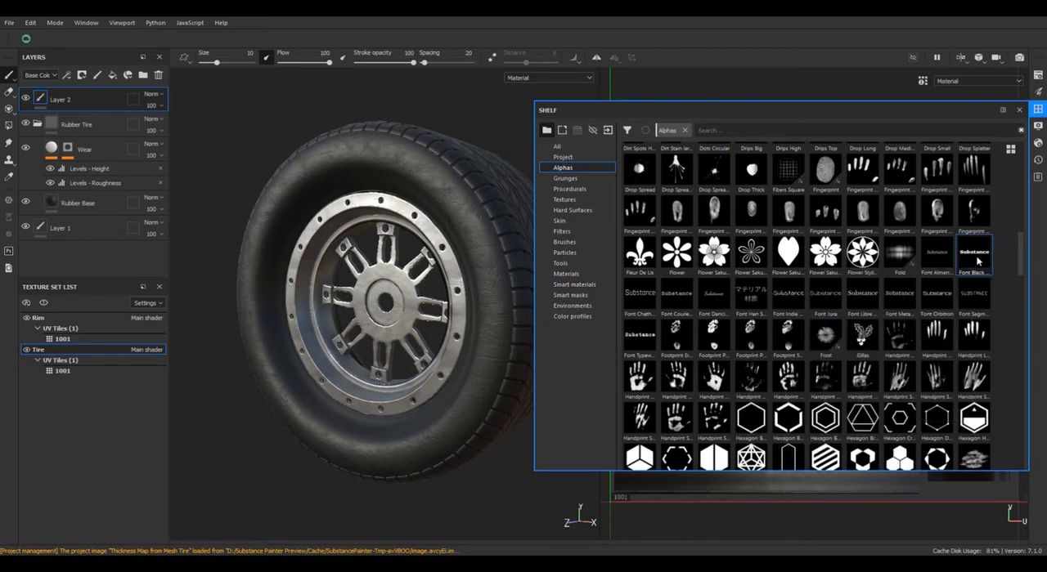
right_click(385, 338)
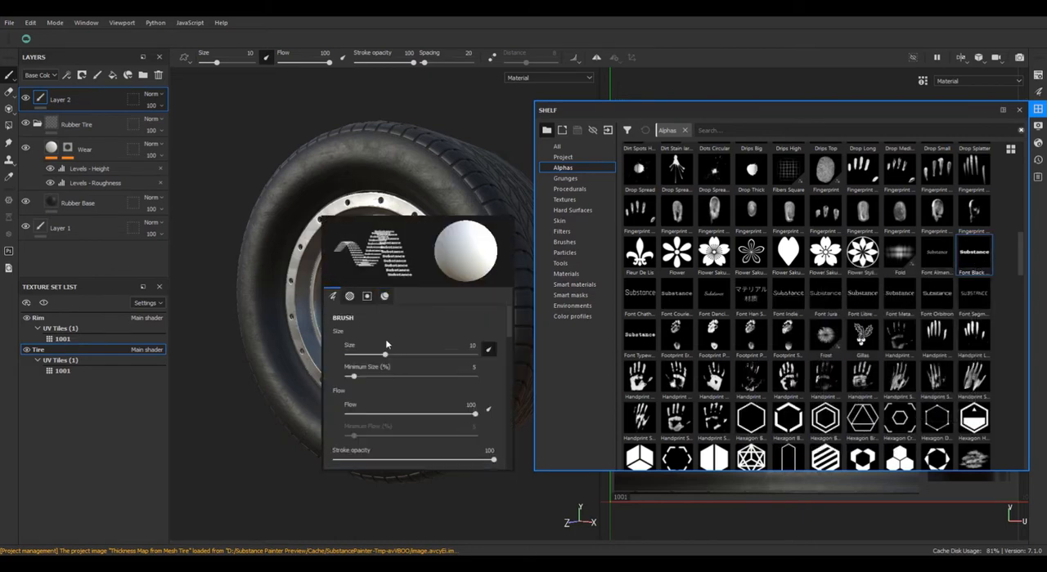
click(1040, 114)
Set the brush's alignment to UV and its size space to Texture.
right_click(709, 370)
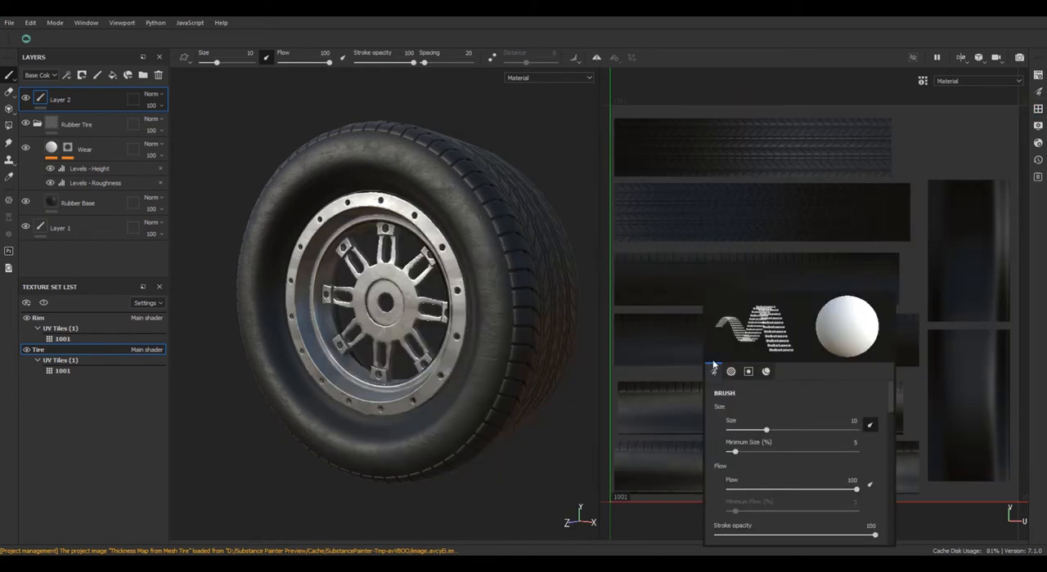
scroll(780, 465, down, 5)
scroll(779, 465, down, 2)
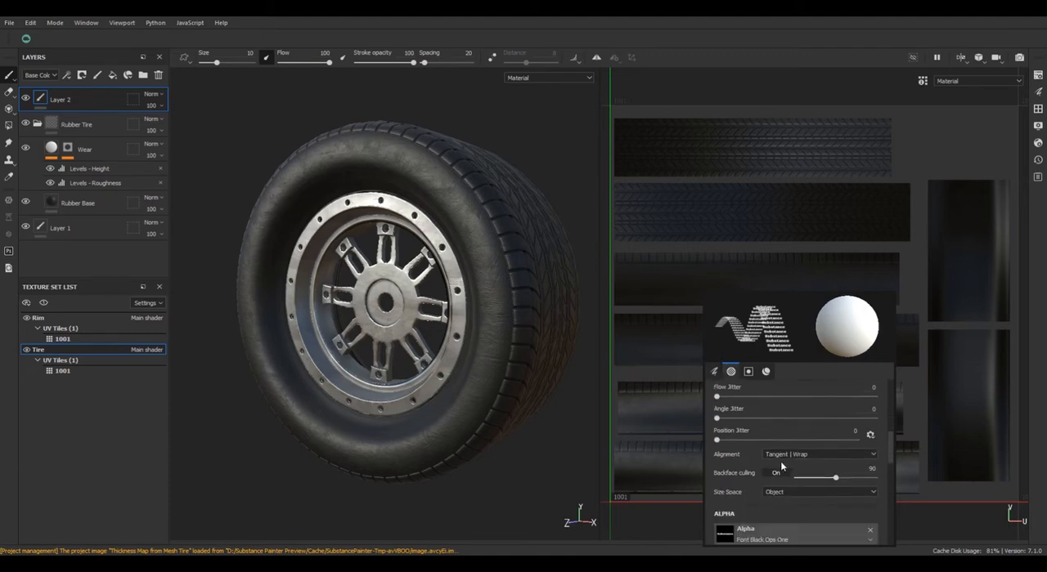
click(781, 456)
click(774, 483)
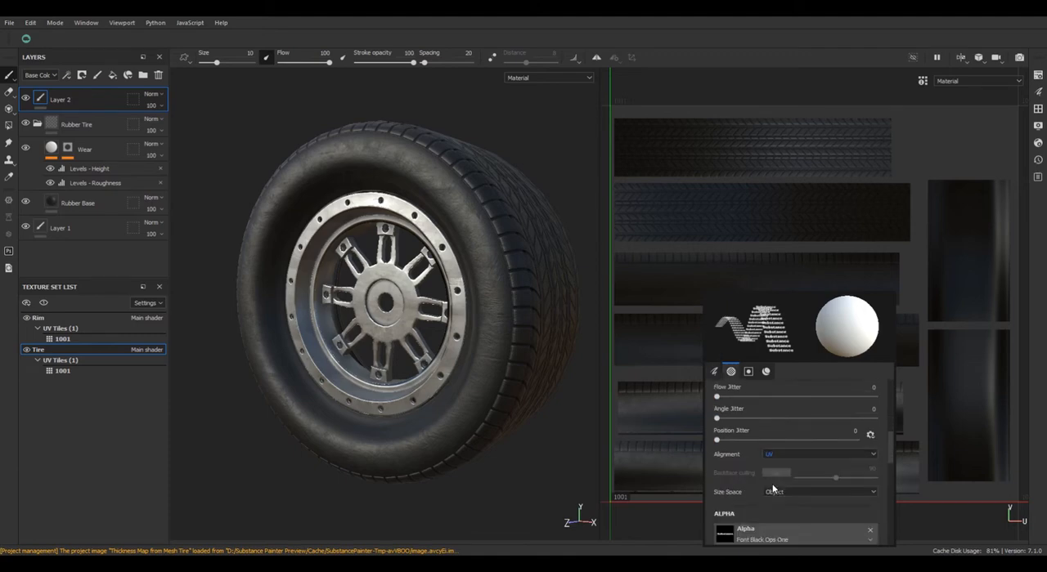
click(784, 492)
click(785, 515)
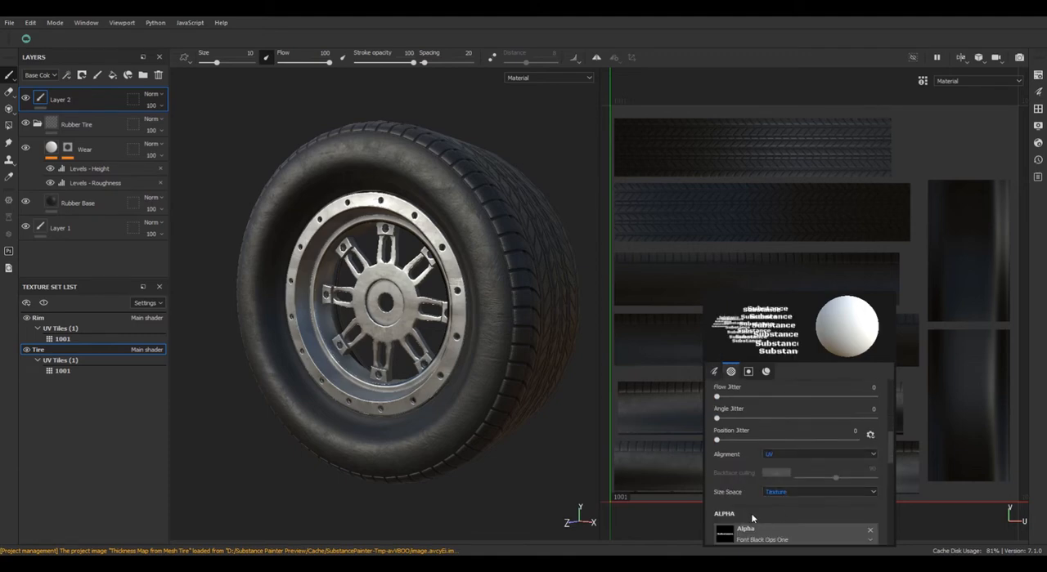
Replace the font alpha's text with "P 185 / 75 R14 82S".
scroll(754, 517, down, 3)
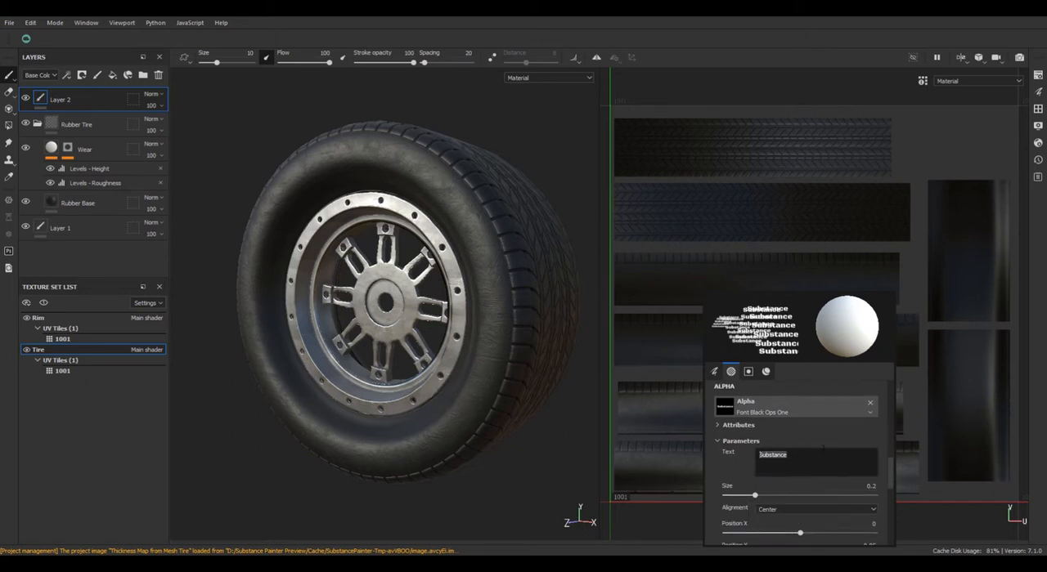
text(\)
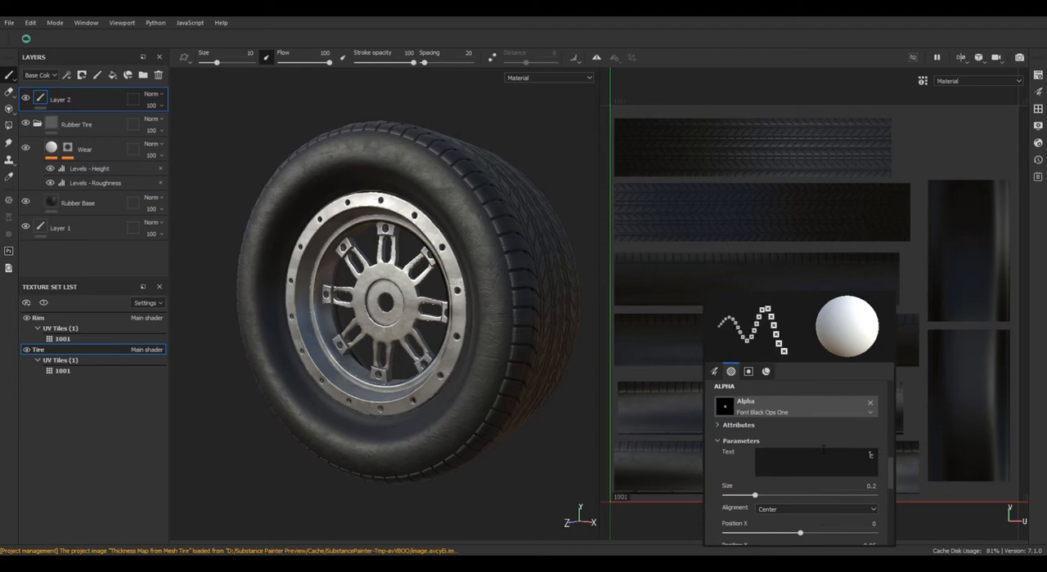
key(BackSpace)
text(P)
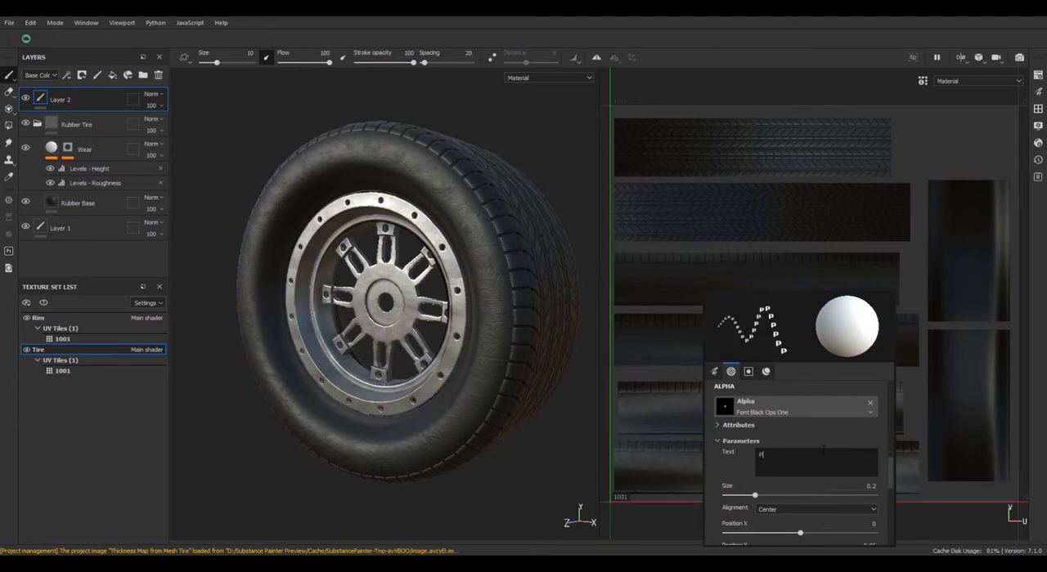
text( 185)
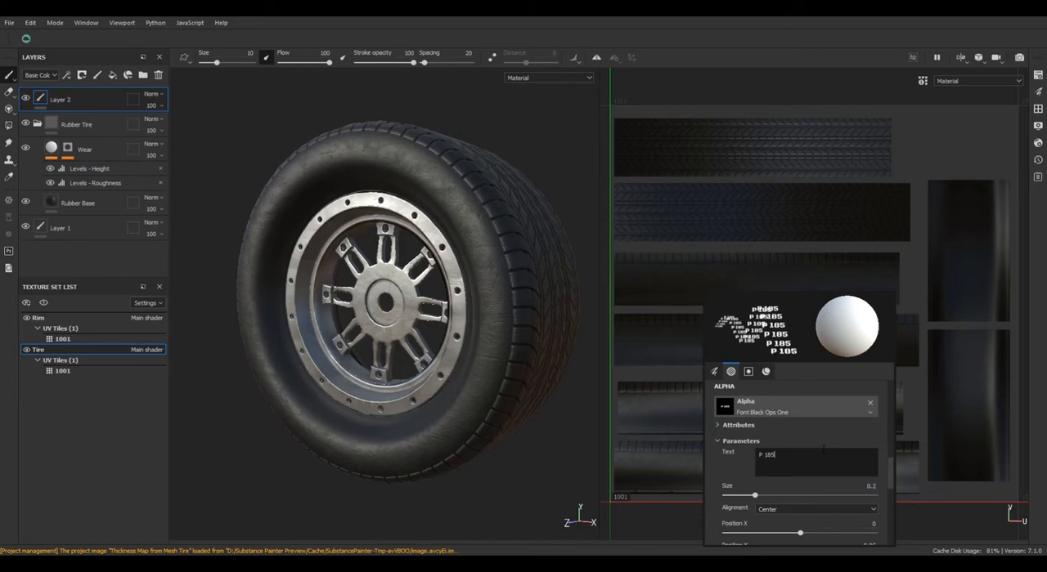
text(/)
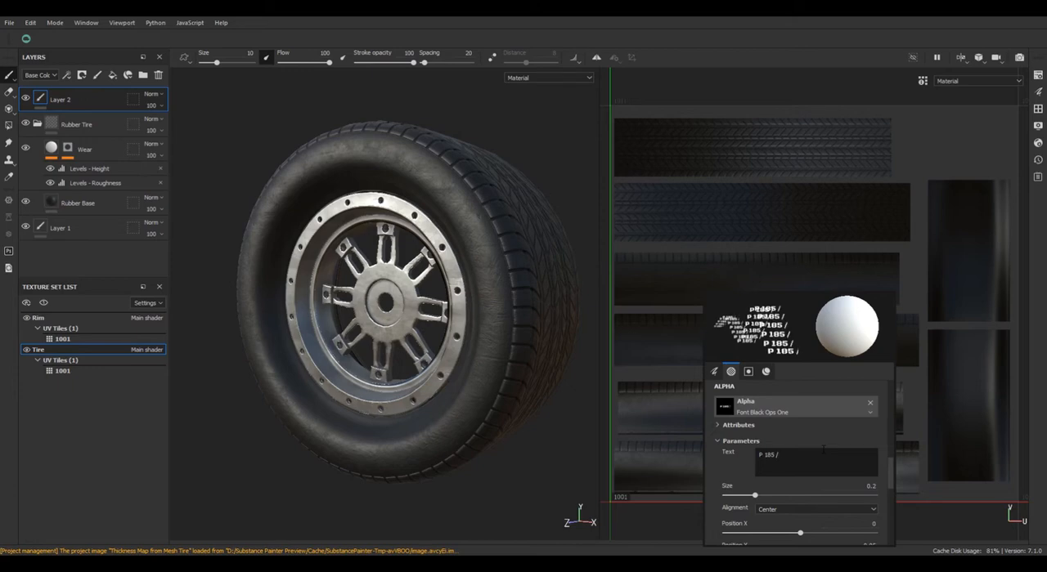
text( 75)
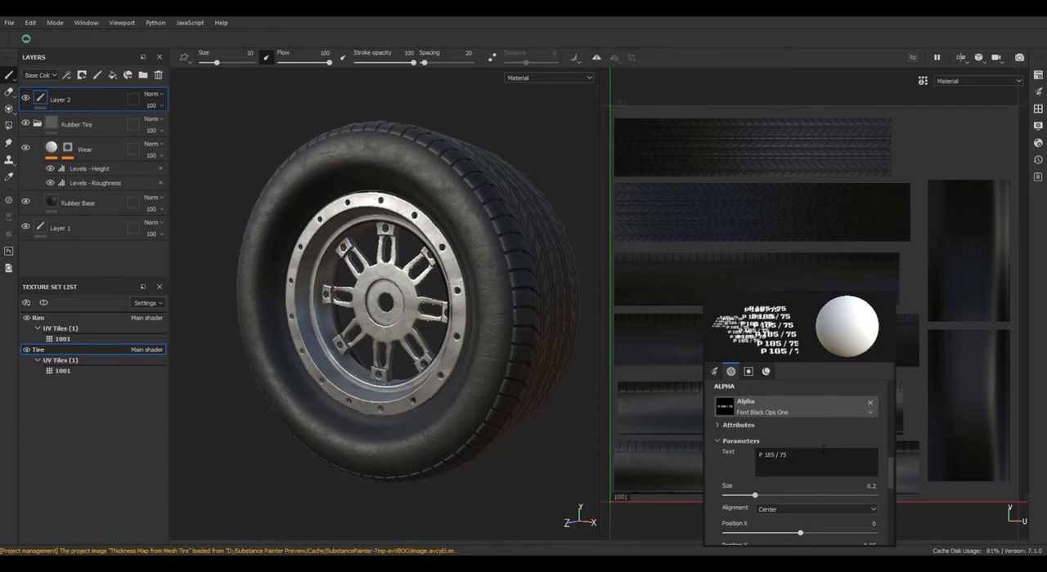
text( R)
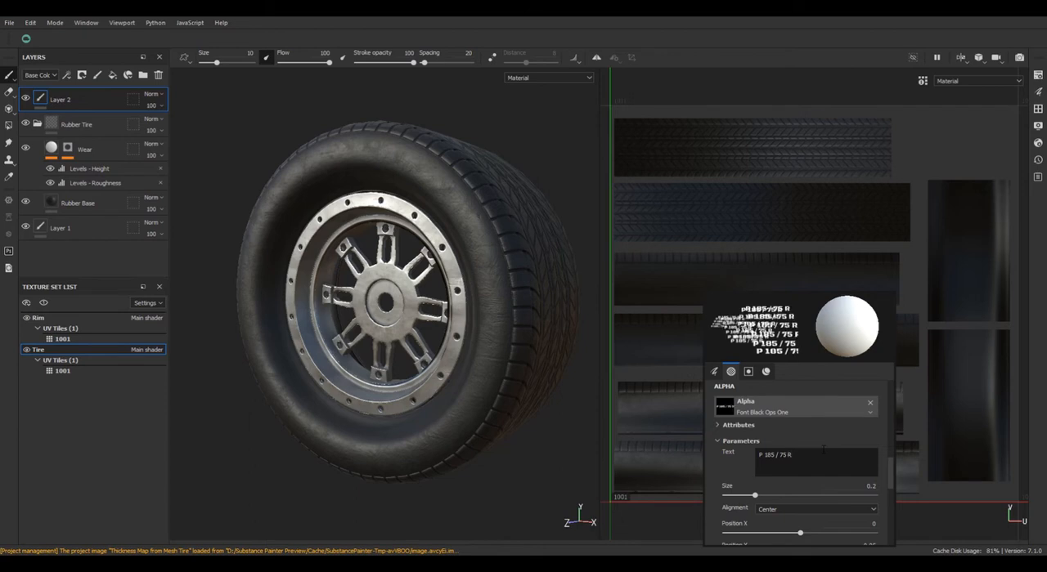
text(14)
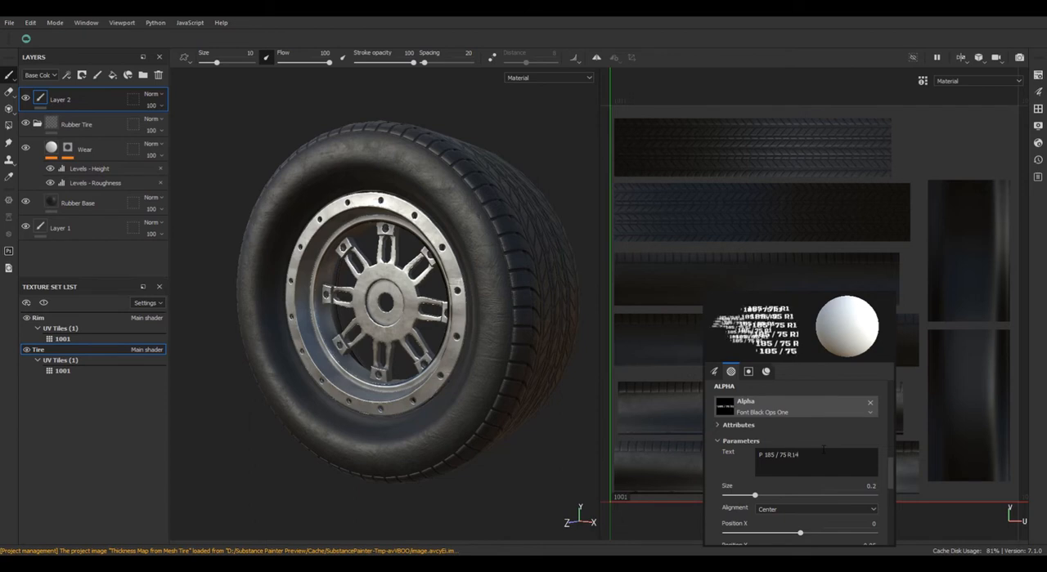
text( 8)
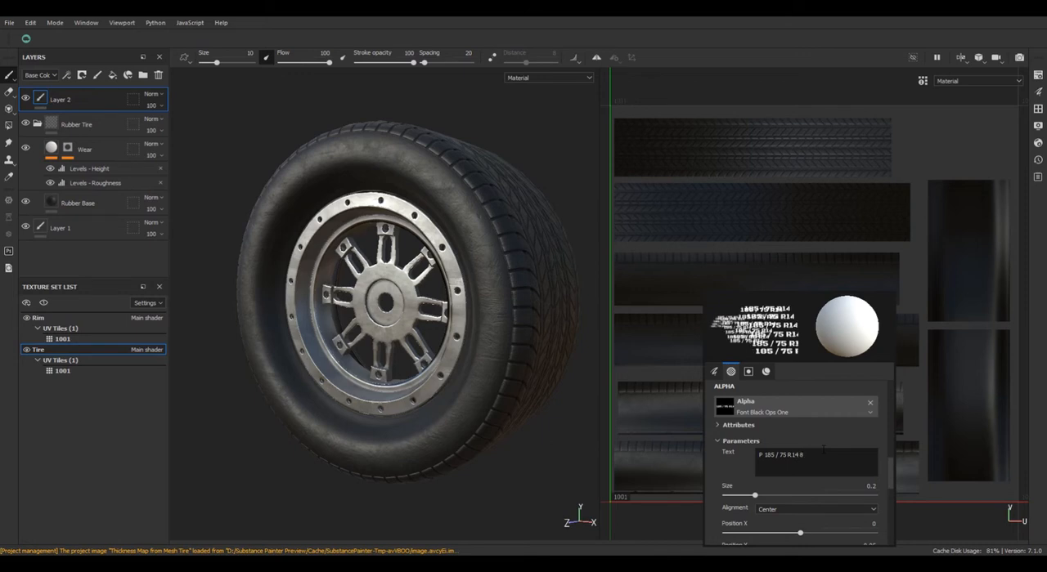
text(2)
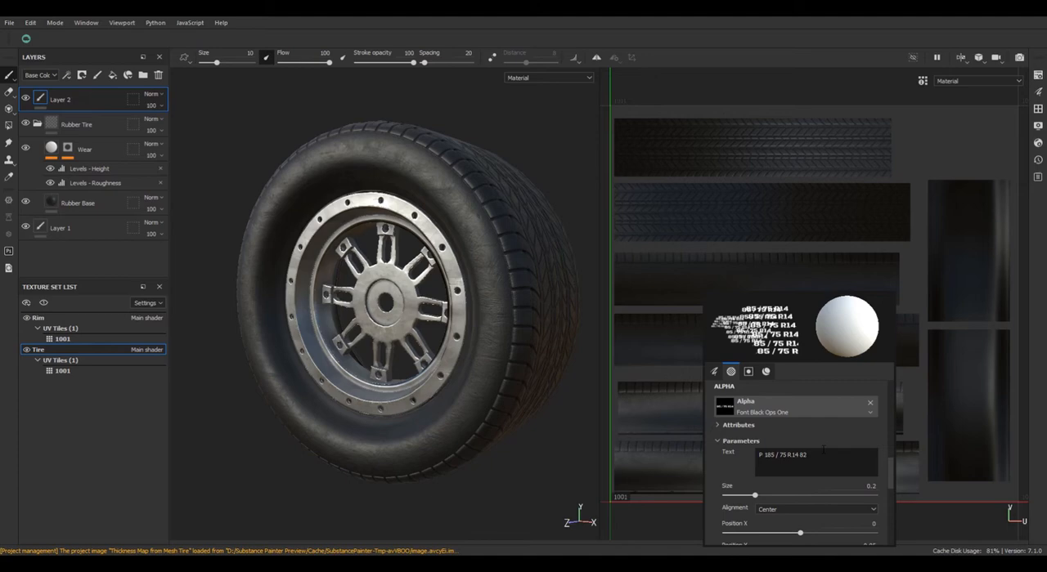
text(S)
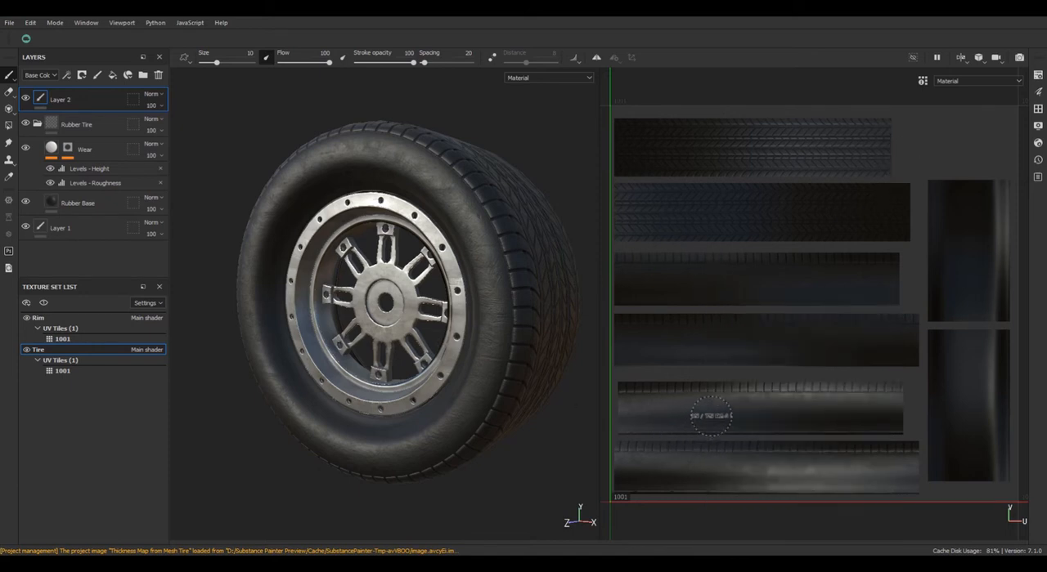
Reduce the alpha's text size so the whole line fits, and enlarge the brush to about 51.2 over the 2D view.
ctrl+right_drag(711, 416, 729, 419)
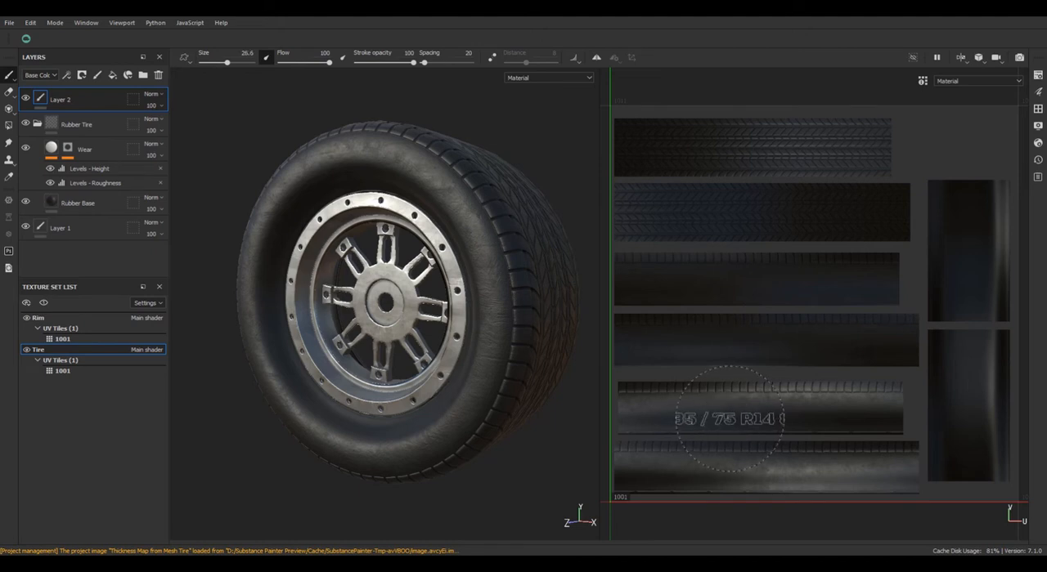
right_click(729, 419)
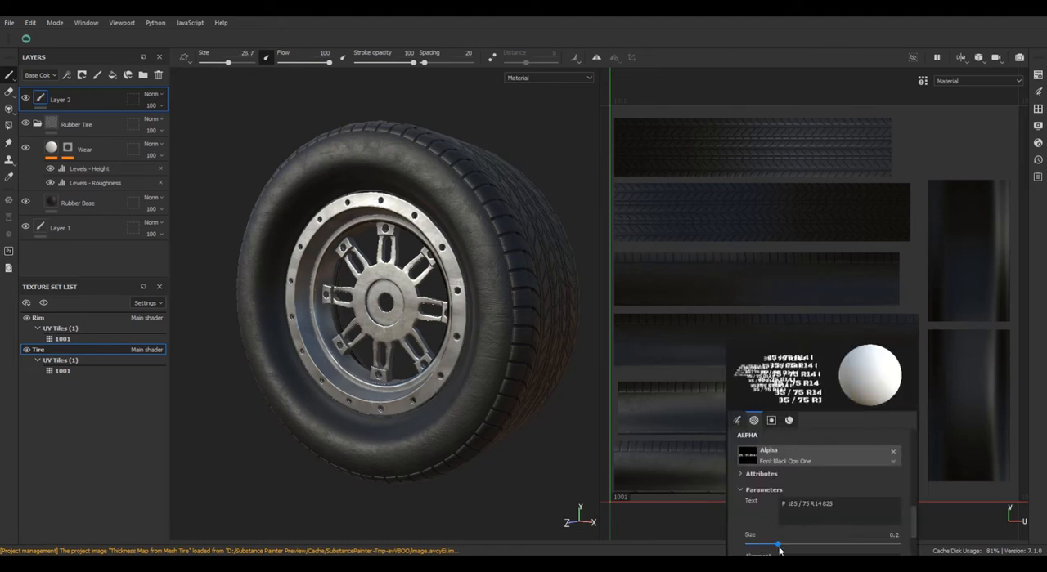
drag(779, 549, 763, 547)
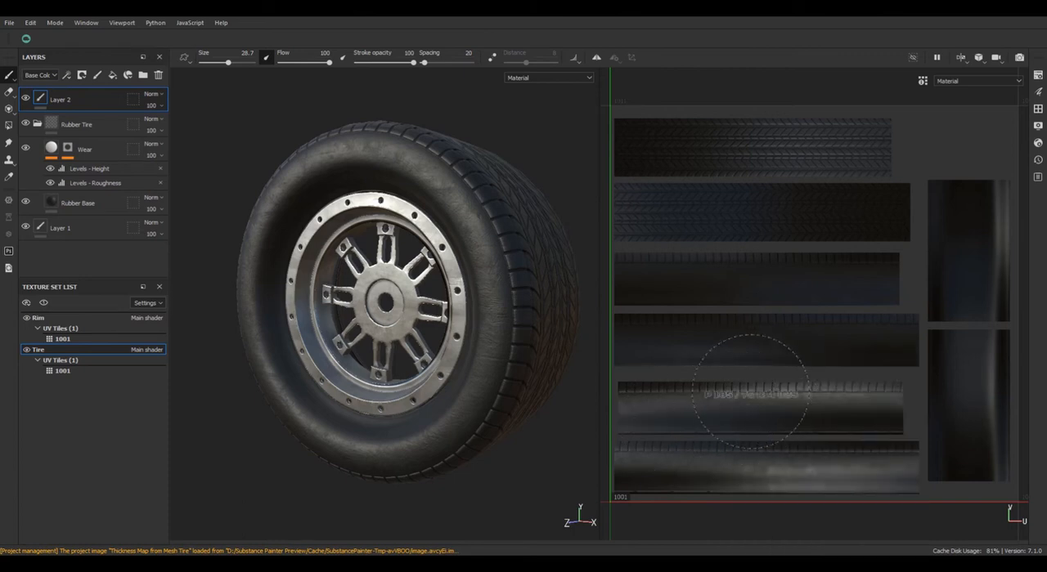
mouse_move(752, 411)
ctrl+right_down()
mouse_move(800, 411)
mouse_move(729, 420)
ctrl+right_up()
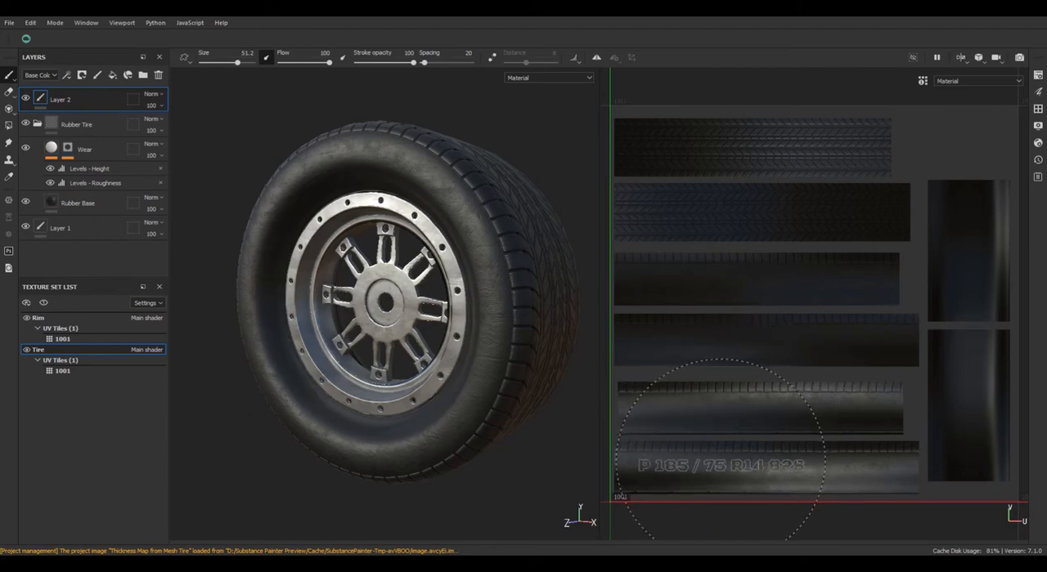
Try stamping the lettering on the lowest sidewall UV strip at brush sizes 51.2 and 40.4, and undo both stamps.
click(710, 450)
key(ctrl+z)
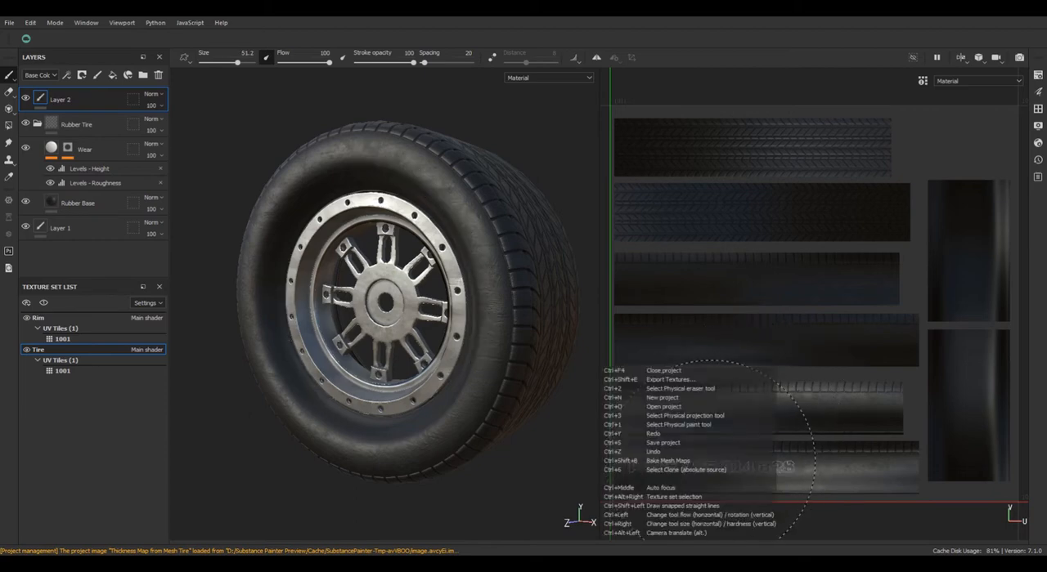
ctrl+right_drag(708, 459, 692, 459)
click(686, 459)
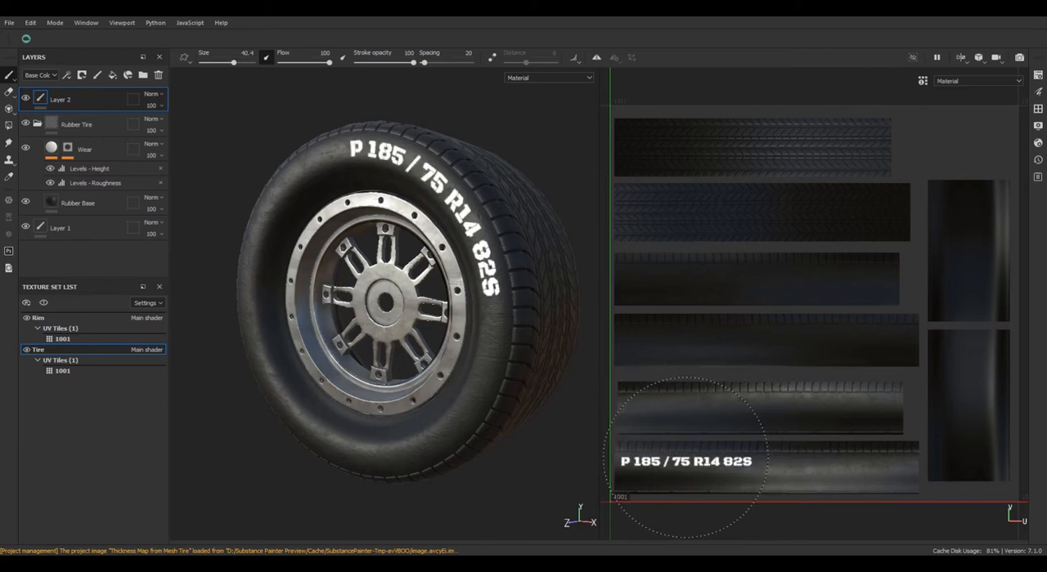
key(ctrl+z)
Stamp the lettering near the start of the lowest sidewall UV strip with a brush size of 35.48.
ctrl+right_drag(686, 459, 680, 459)
click(681, 460)
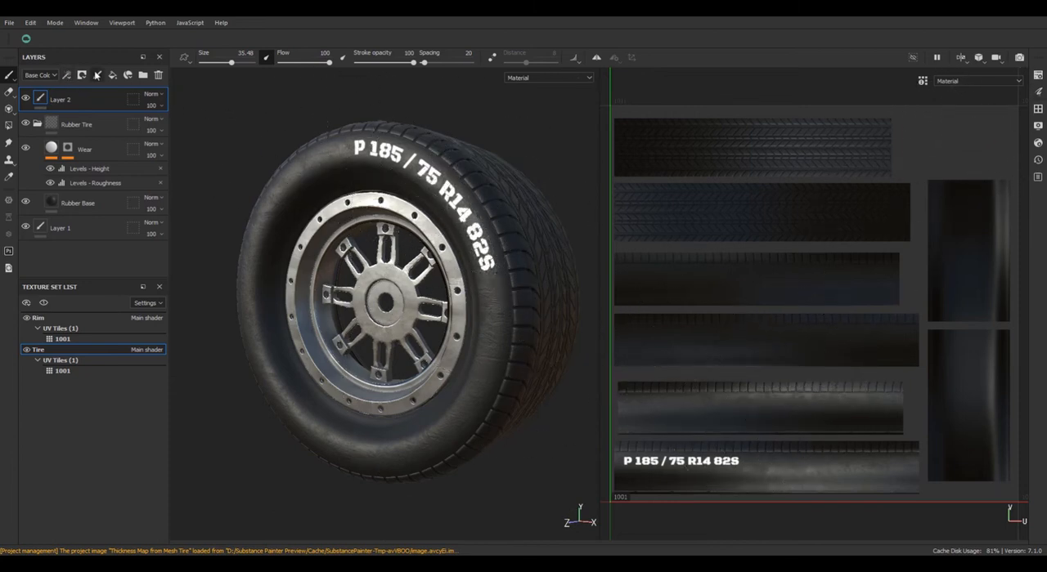
Rename the lettering layer to Model and add a paint layer named bump above it.
double_click(66, 102)
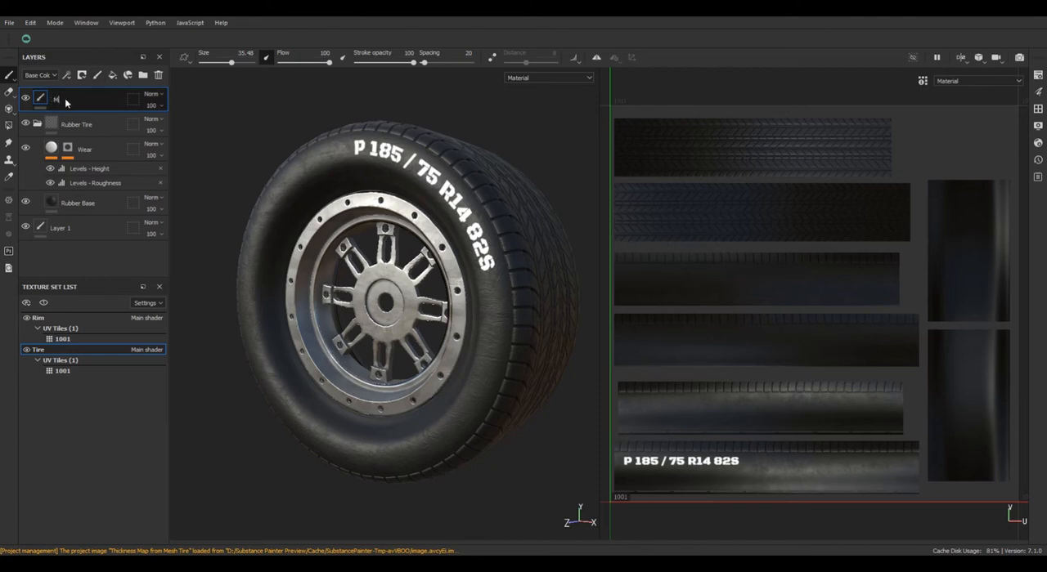
key(Return)
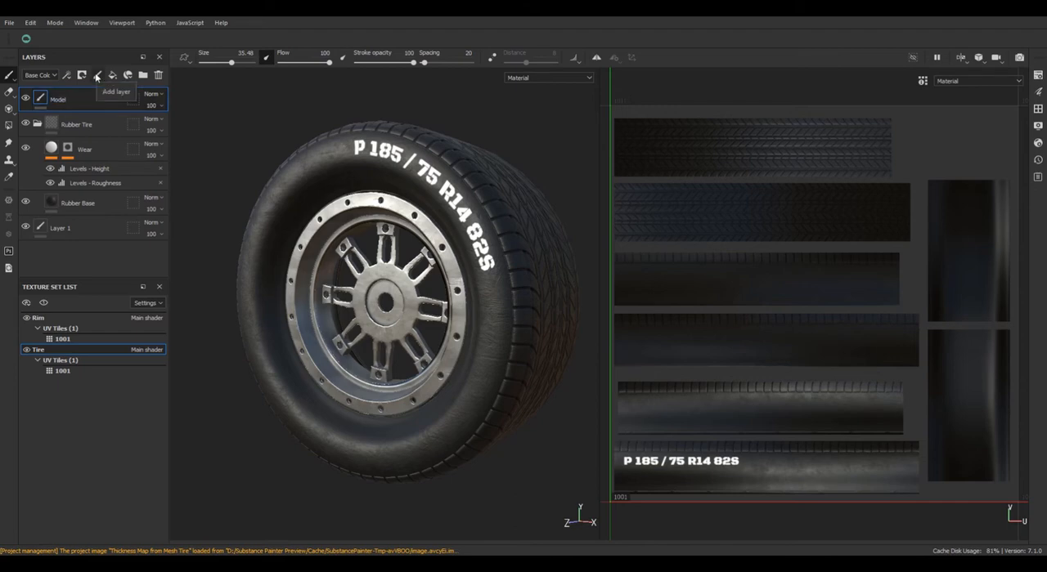
click(96, 76)
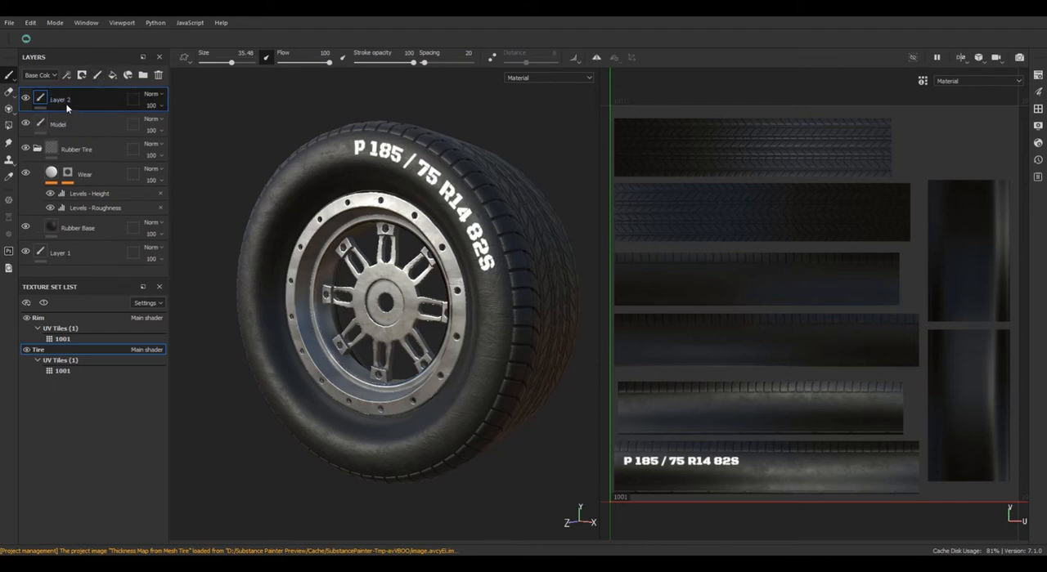
double_click(63, 99)
text(bump)
key(Return)
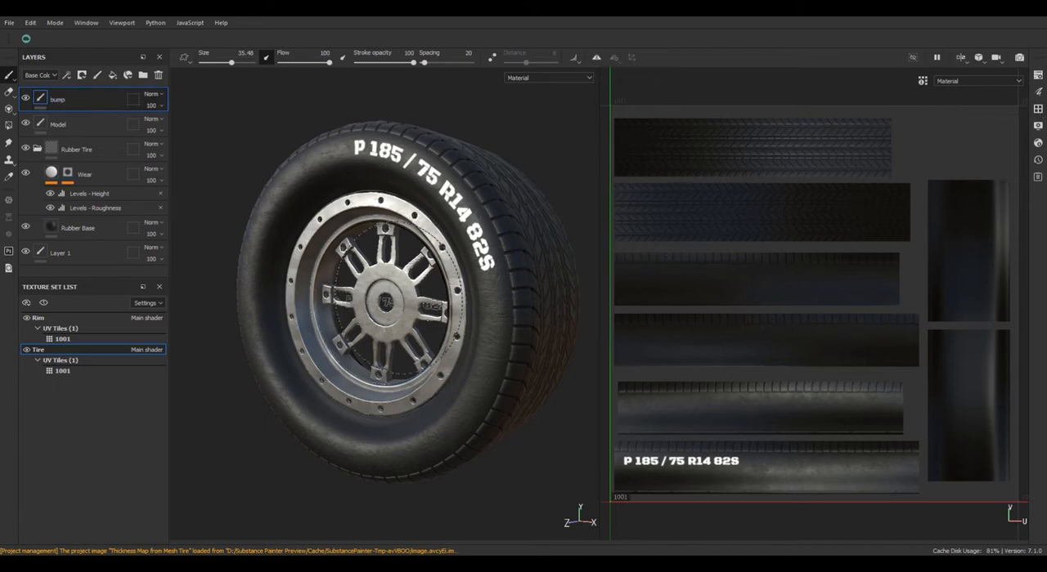
Replace the brush alpha's text with AZ STUDIO.
click(1037, 108)
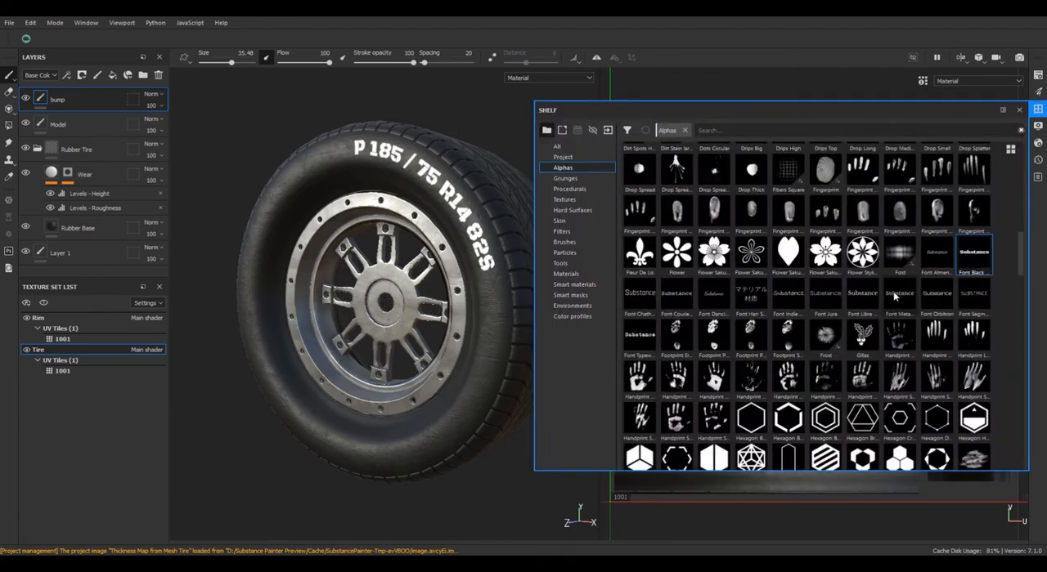
mouse_move(676, 344)
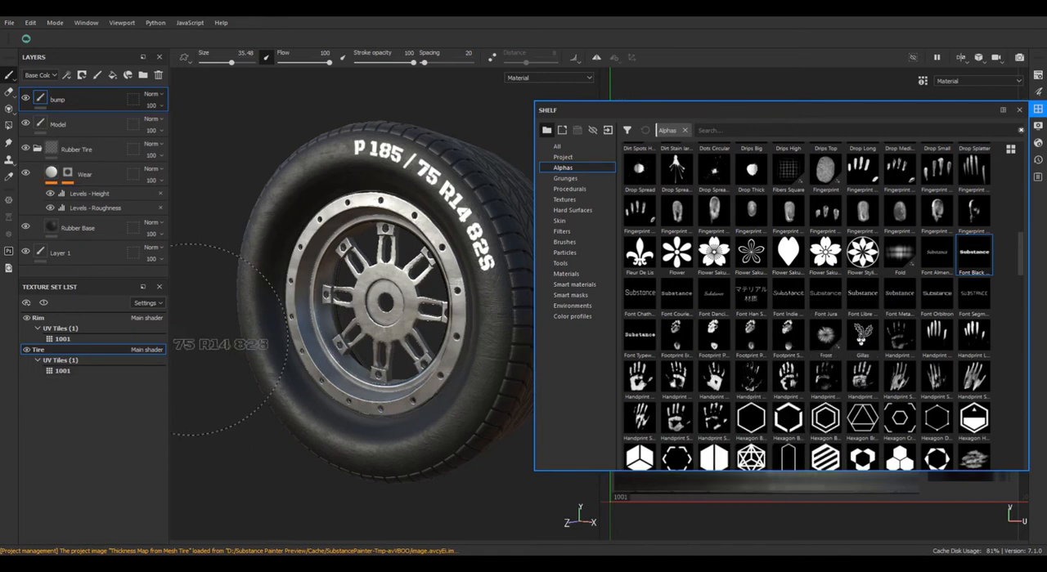
right_click(316, 330)
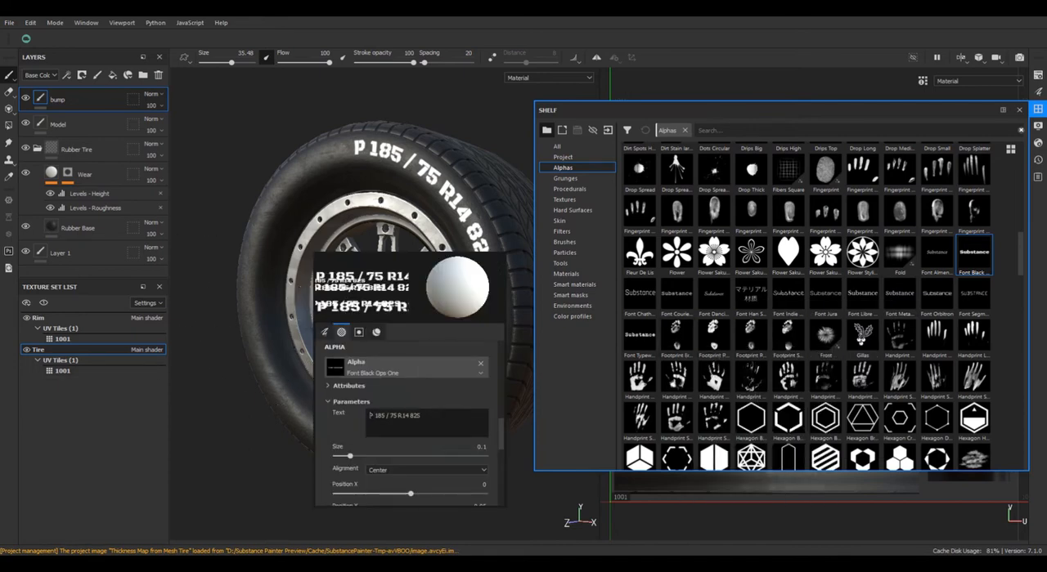
drag(446, 413, 355, 418)
text(AZ)
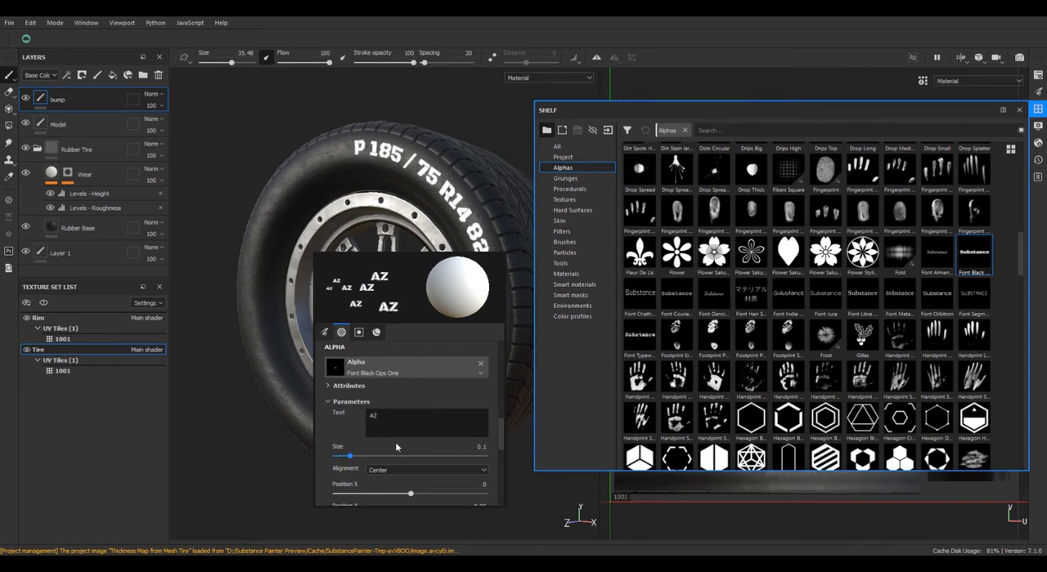
text( STUDIO)
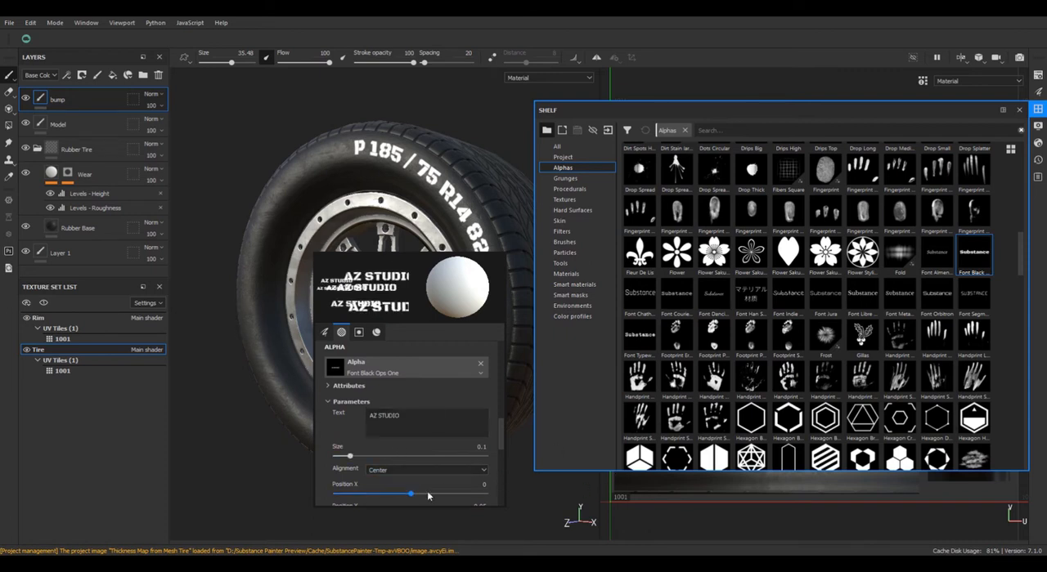
right_click(259, 481)
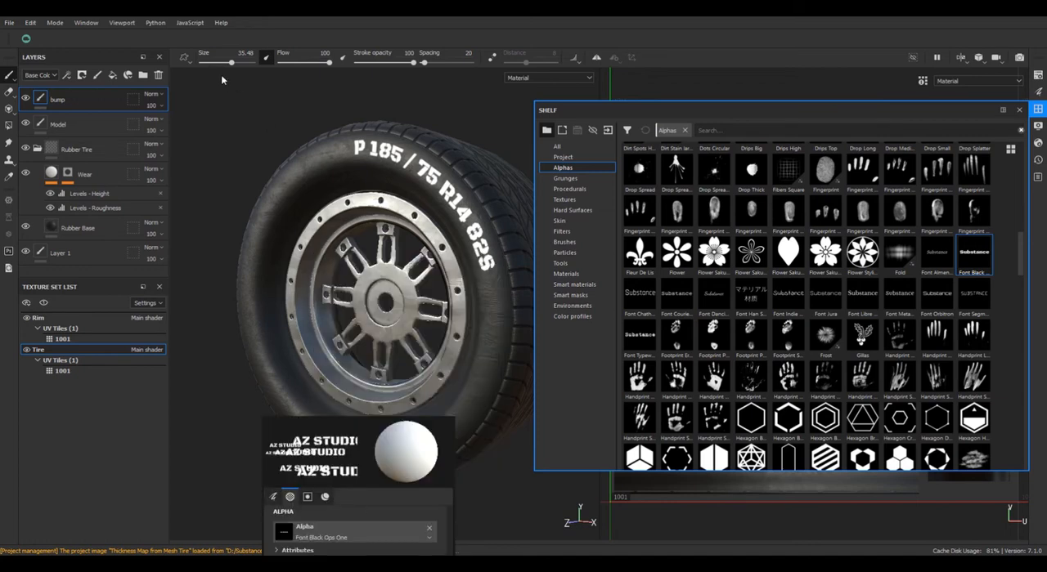
click(1039, 111)
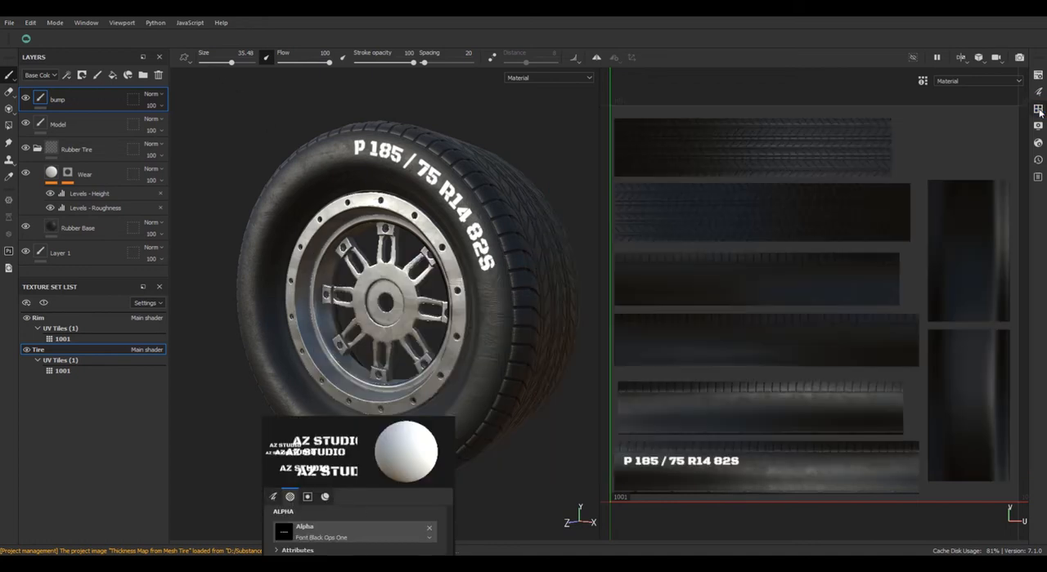
Switch the brush material from color to height only, with a uniform height of 0.4409.
right_click(280, 147)
scroll(305, 237, up, 10)
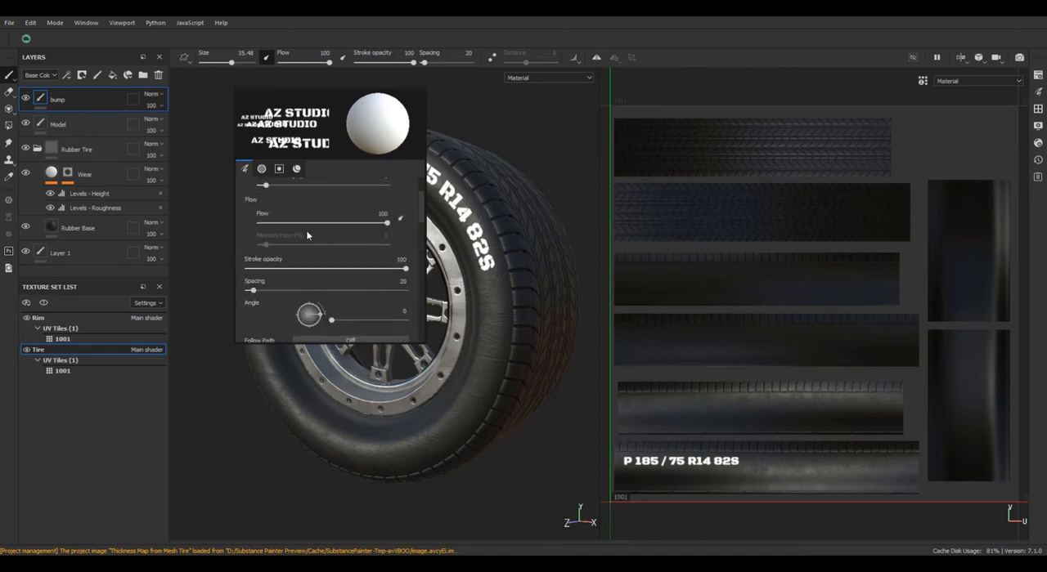
scroll(403, 305, down, 5)
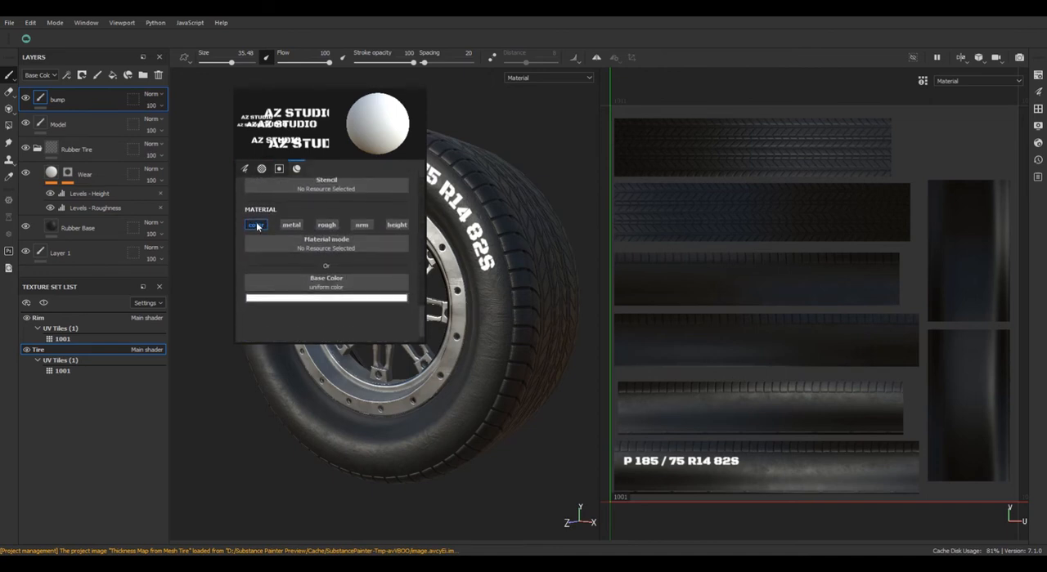
click(257, 225)
click(396, 225)
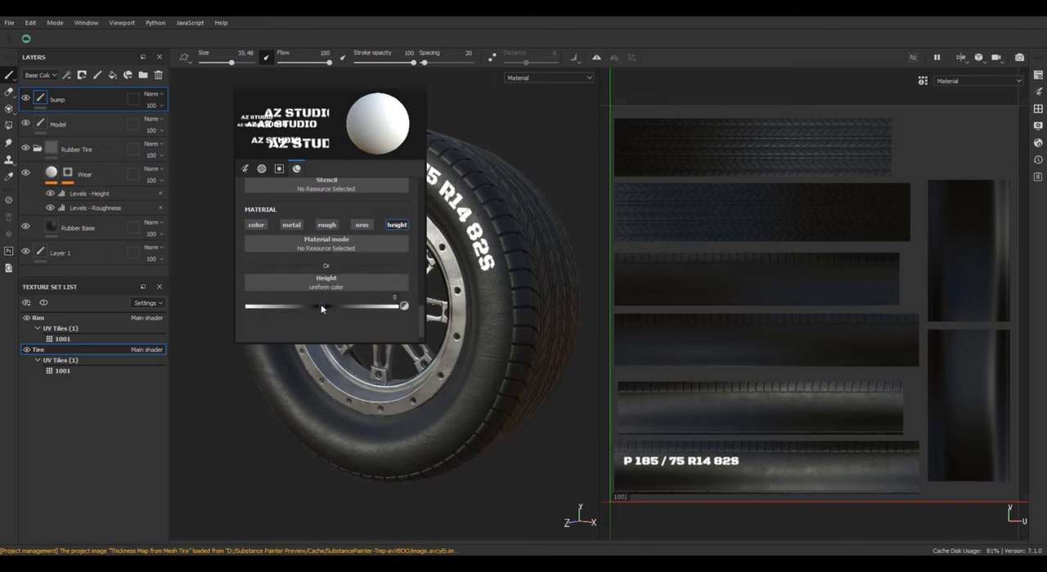
drag(322, 305, 355, 310)
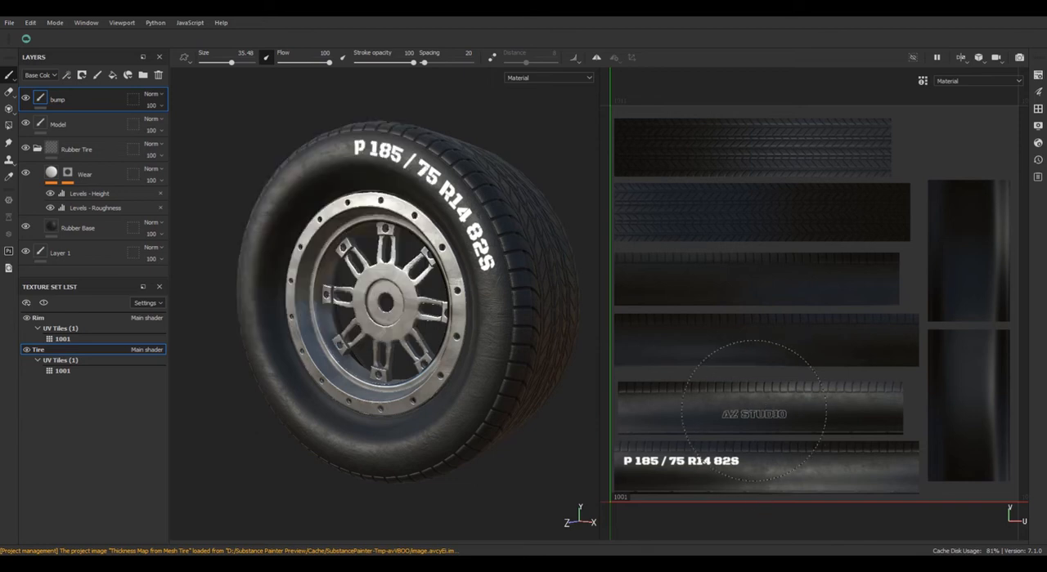
Set the stroke opacity to 30 and try the AZ STUDIO stamp at size 45.64 on the strip above the white lettering, then undo it.
click(753, 407)
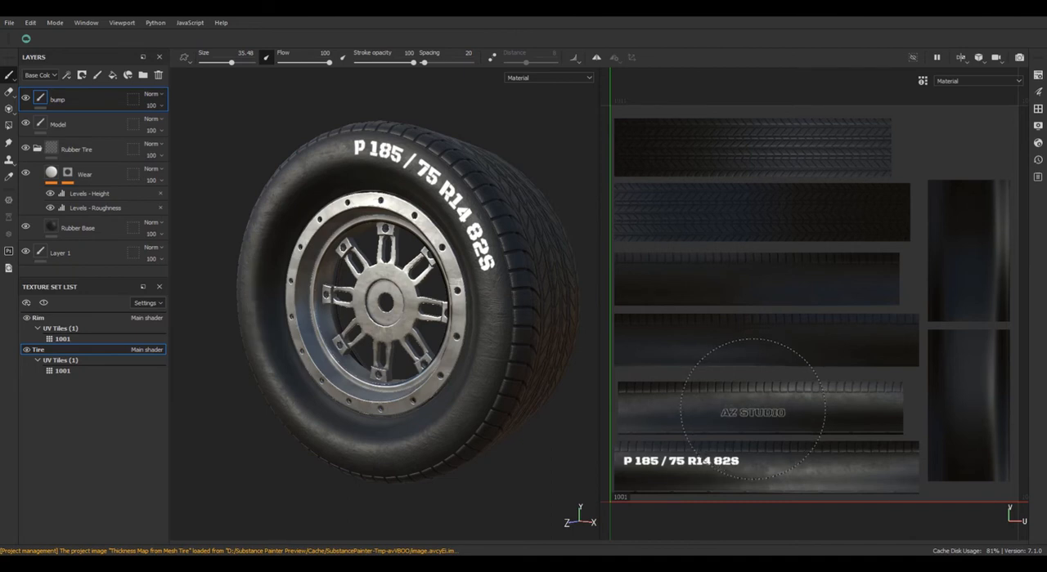
key(bracketright)
key(bracketright)
key(bracketright)
drag(376, 69, 374, 69)
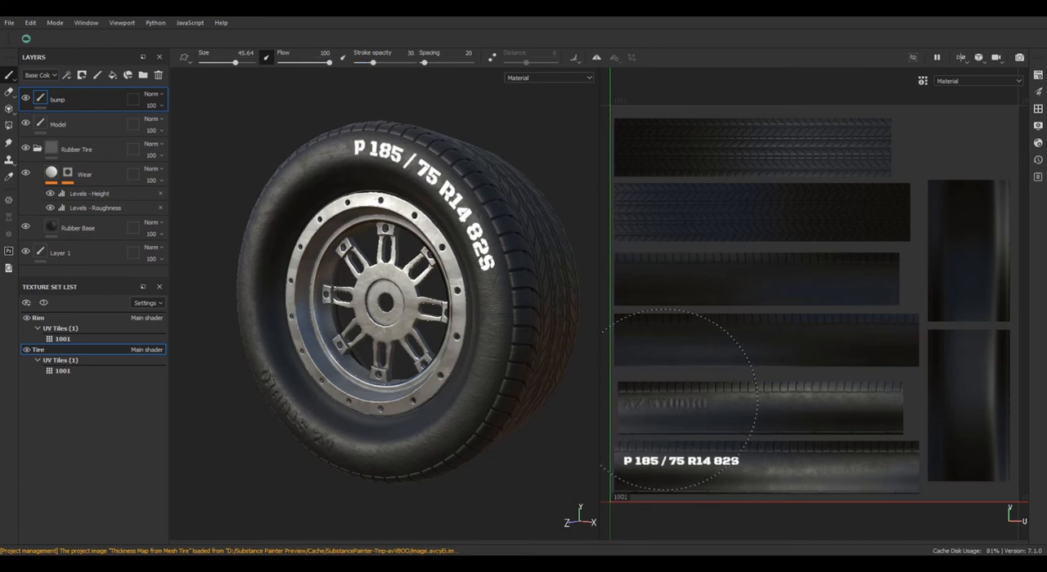
key(ctrl+z)
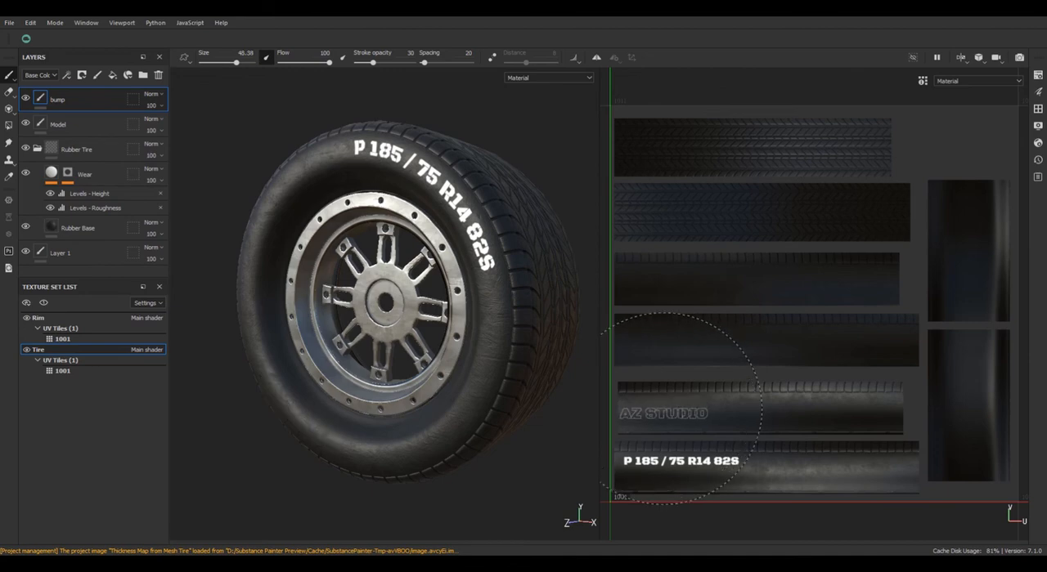
Try stamping AZ STUDIO near the start of the same UV strip with the brush enlarged to 60.14.
key(bracketright)
key(bracketright)
key(bracketright)
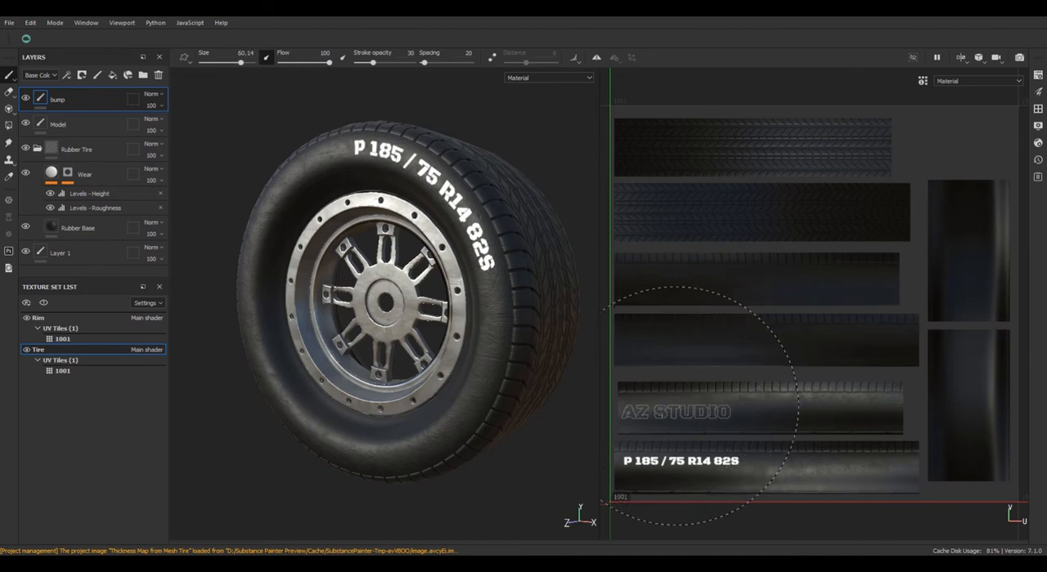
click(699, 400)
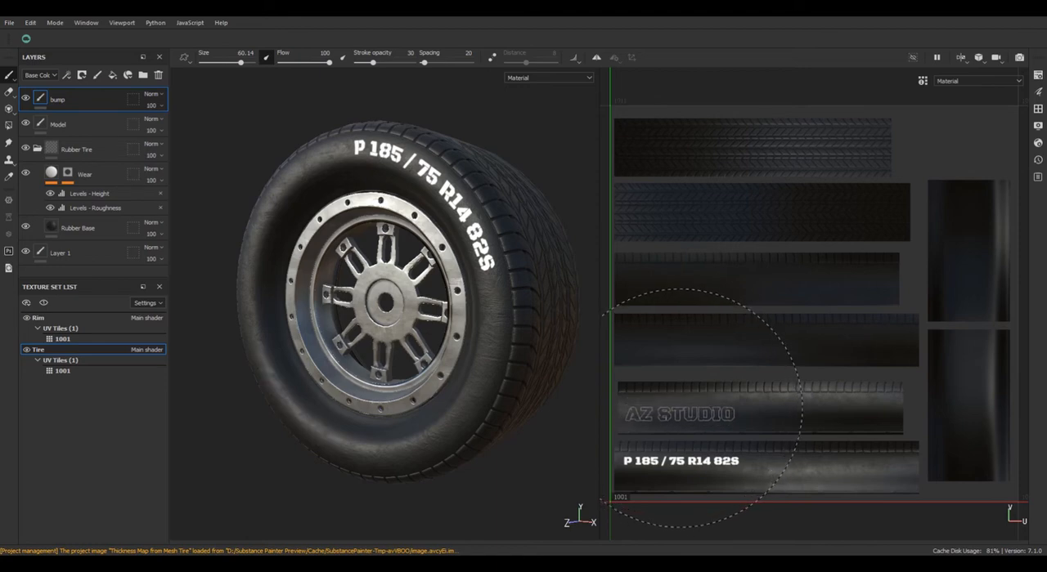
click(700, 405)
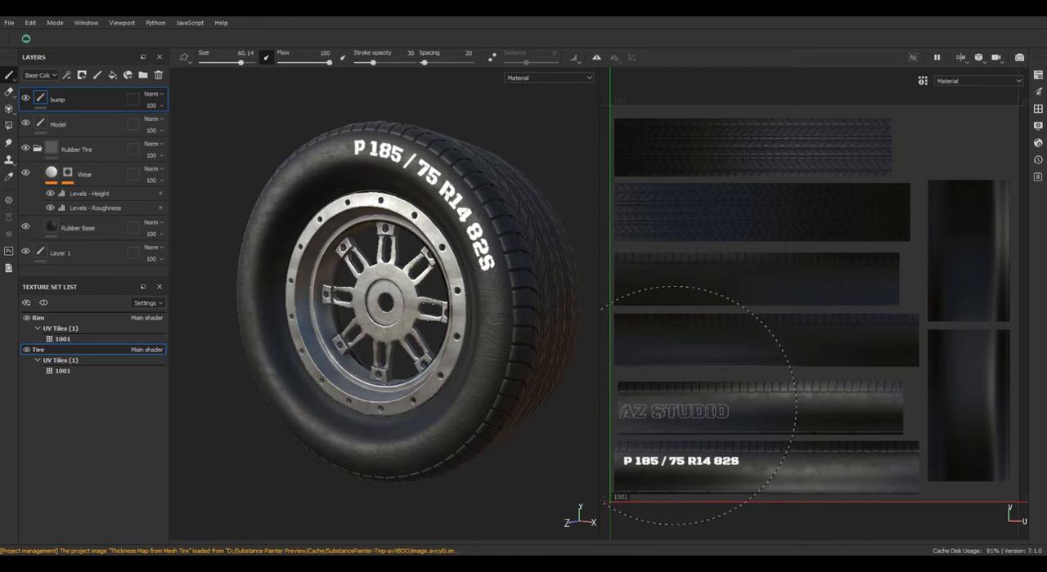
Reduce the brush size to 51.2 and stamp AZ STUDIO near the start of the UV strip above the white lettering.
key(bracketleft)
key(bracketleft)
key(bracketleft)
key(bracketleft)
key(bracketleft)
key(bracketleft)
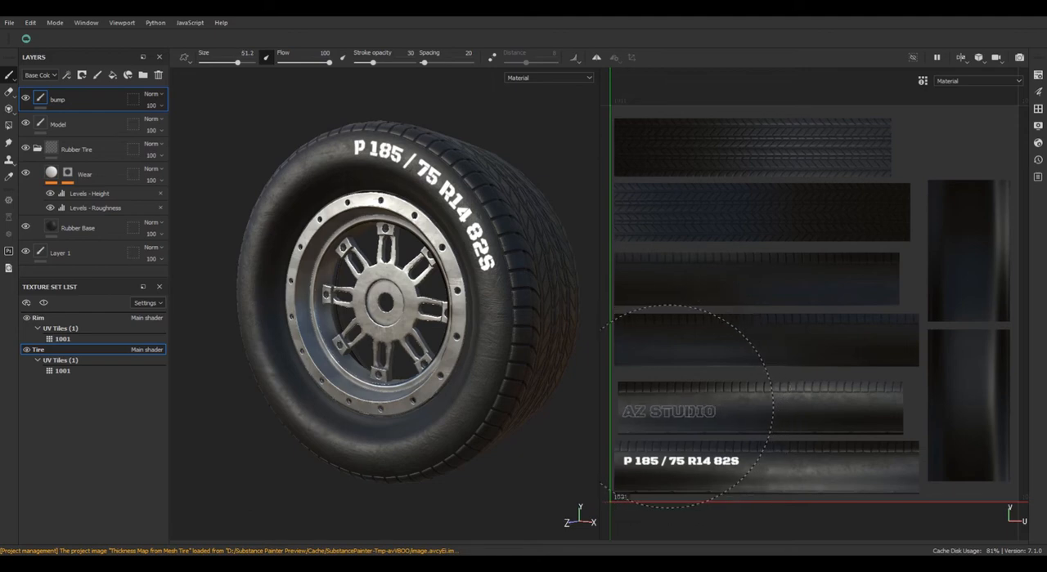
click(687, 407)
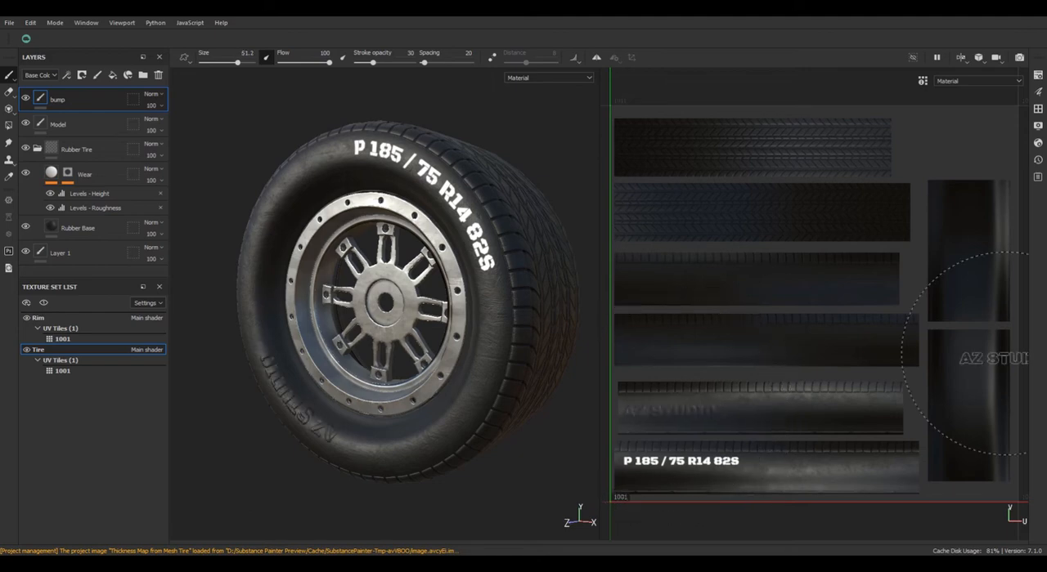
Find the Slicer1 alpha among the Alphas in the shelf and assign it to the brush.
click(1038, 109)
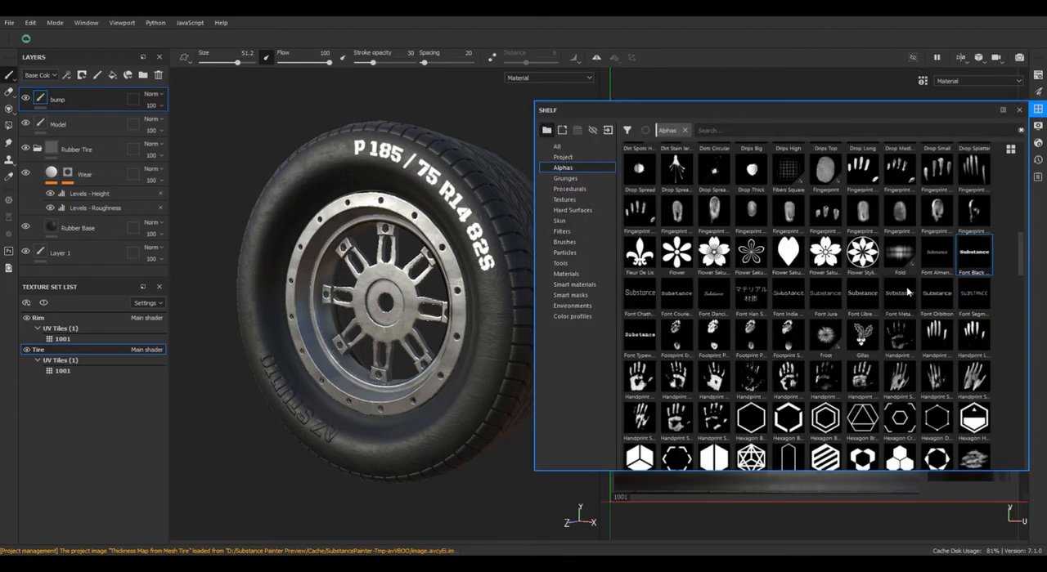
drag(1025, 257, 1021, 155)
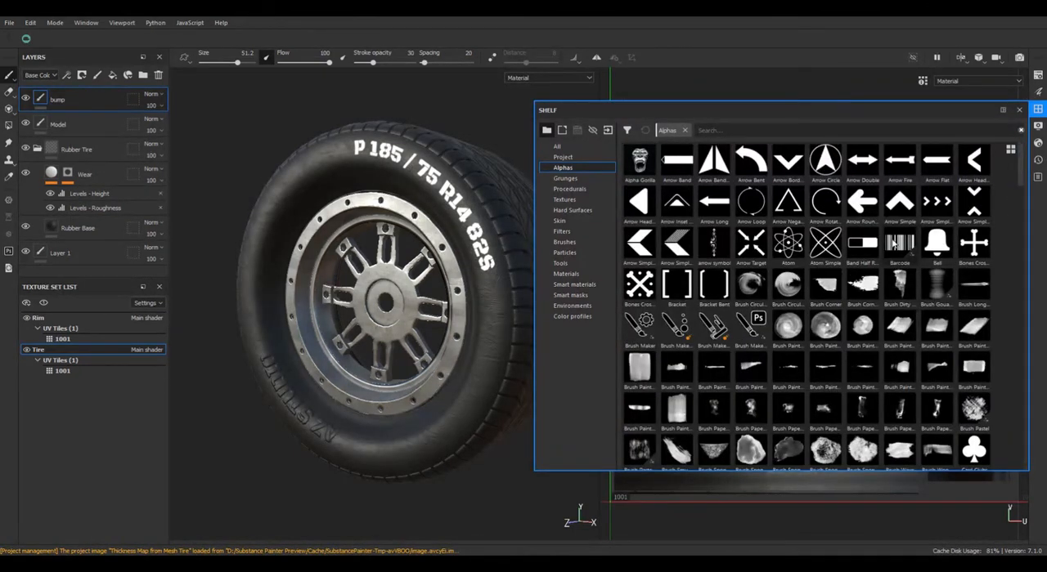
scroll(823, 279, down, 5)
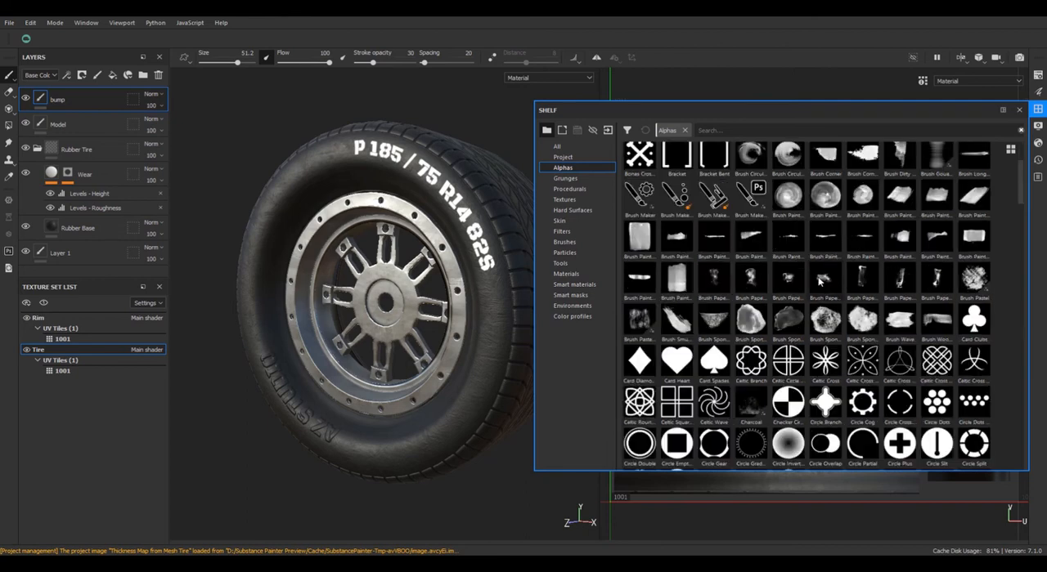
mouse_move(823, 278)
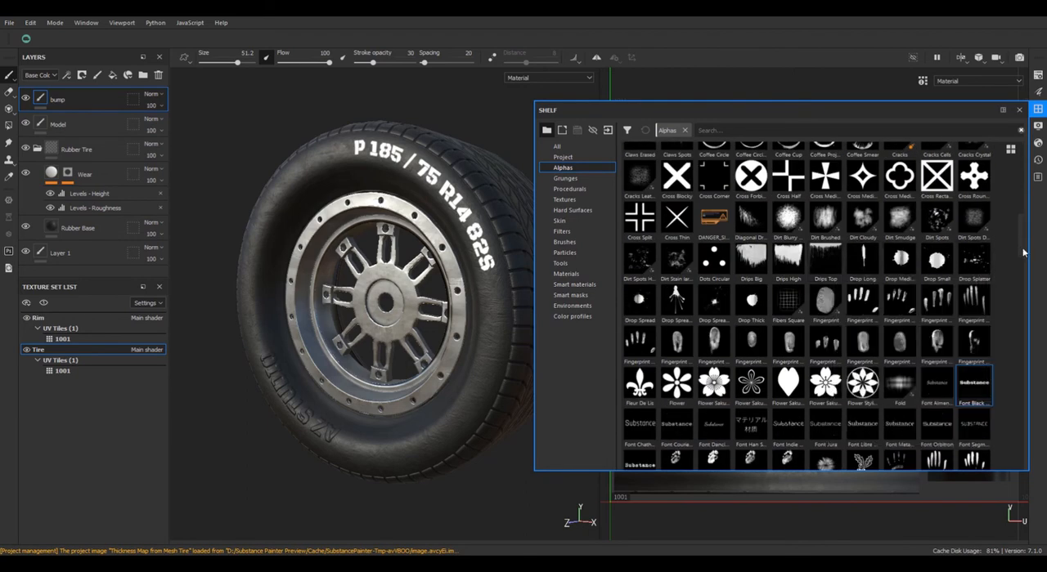
drag(1022, 253, 1010, 408)
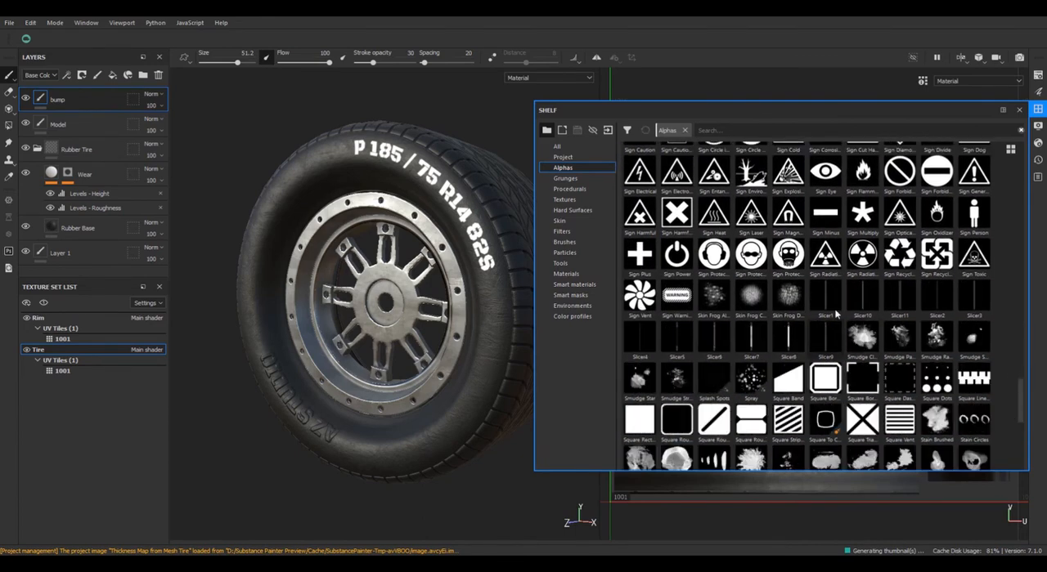
mouse_move(830, 295)
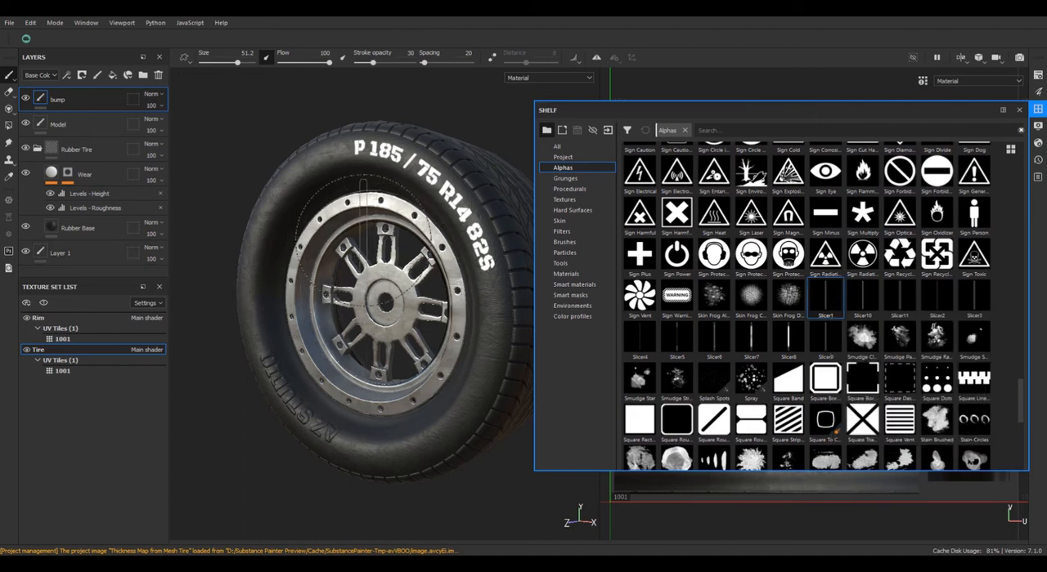
click(1037, 112)
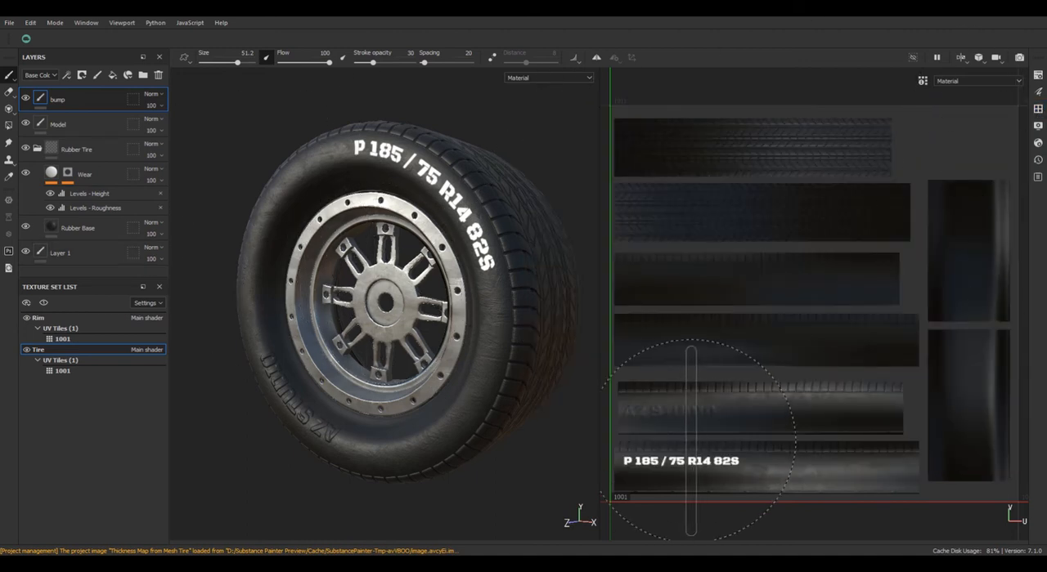
Rotate the brush to an angle of 90 and reduce its size to 40.4 to fit beside the AZ STUDIO stamp.
right_click(758, 316)
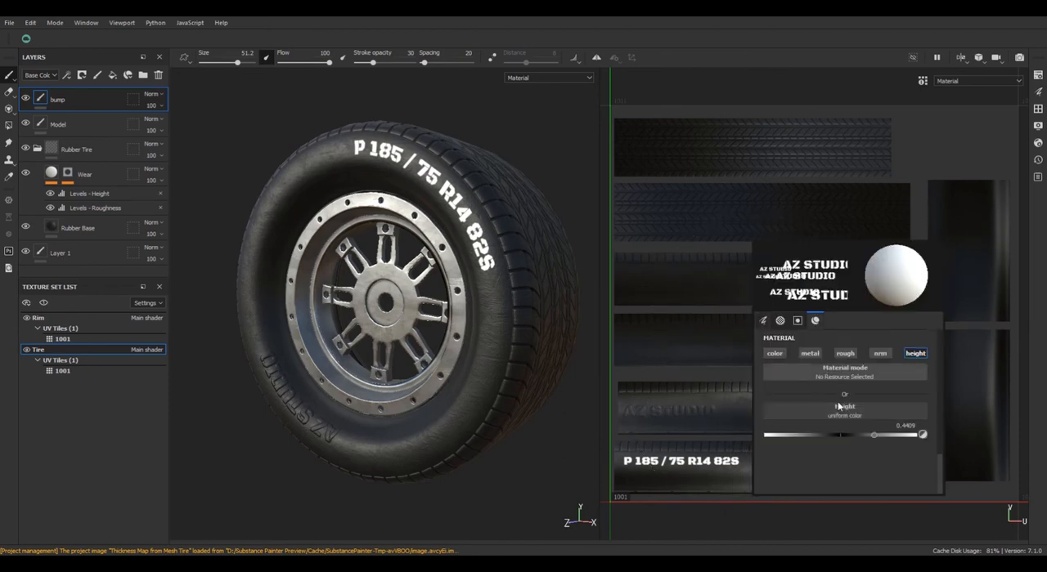
scroll(832, 395, down, 5)
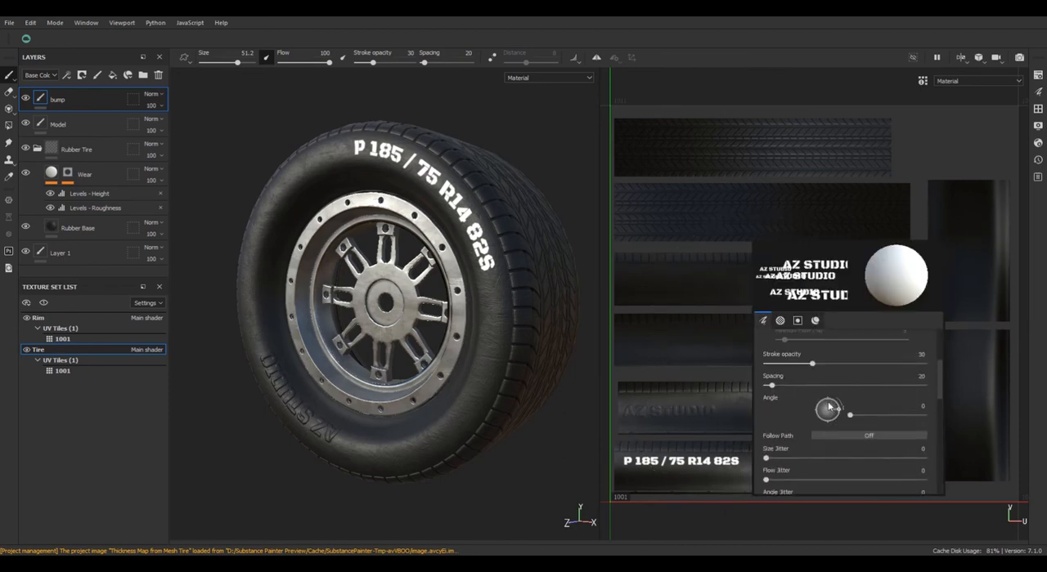
drag(829, 407, 828, 400)
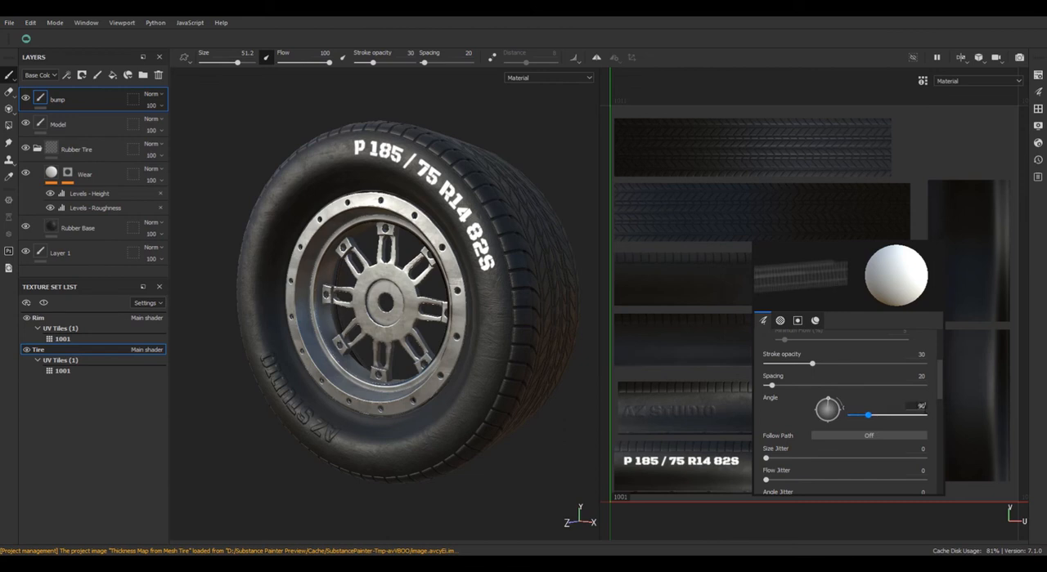
key(Return)
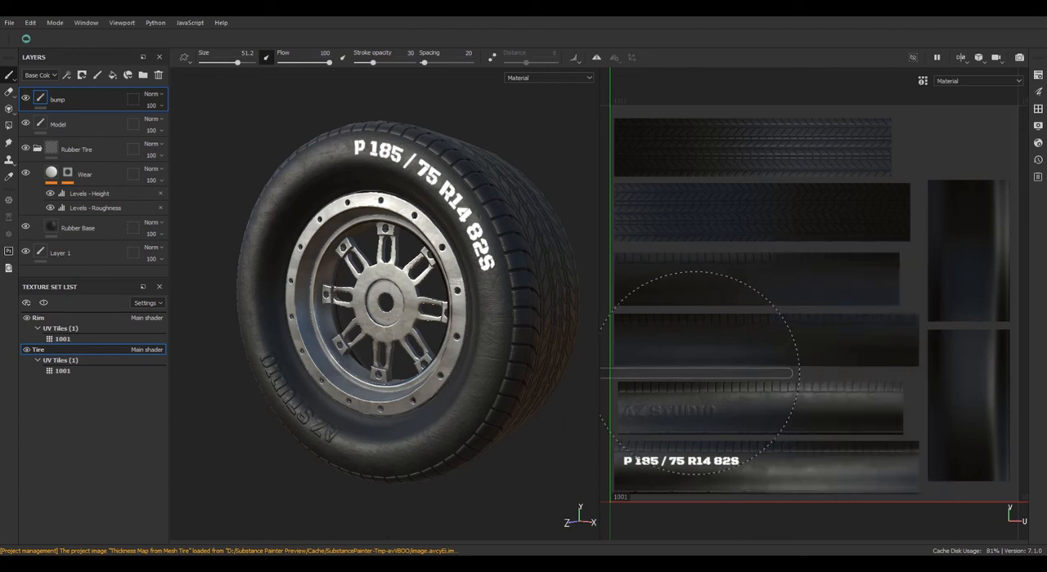
ctrl+right_drag(818, 412, 809, 412)
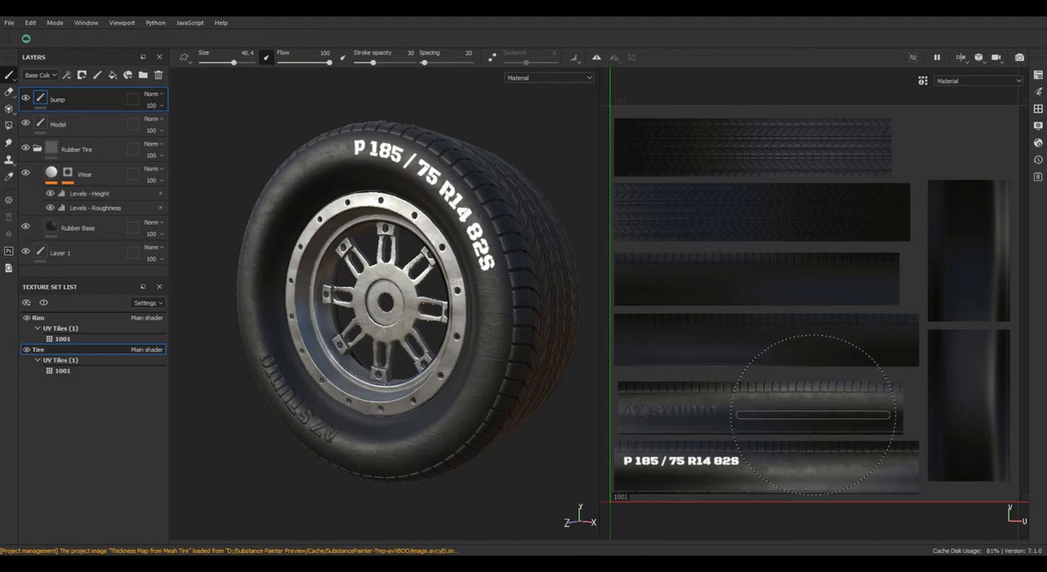
Raise the brush's height value slightly, try stamping the slicer line beside AZ STUDIO on the UV strip, and undo the stamp.
right_click(814, 411)
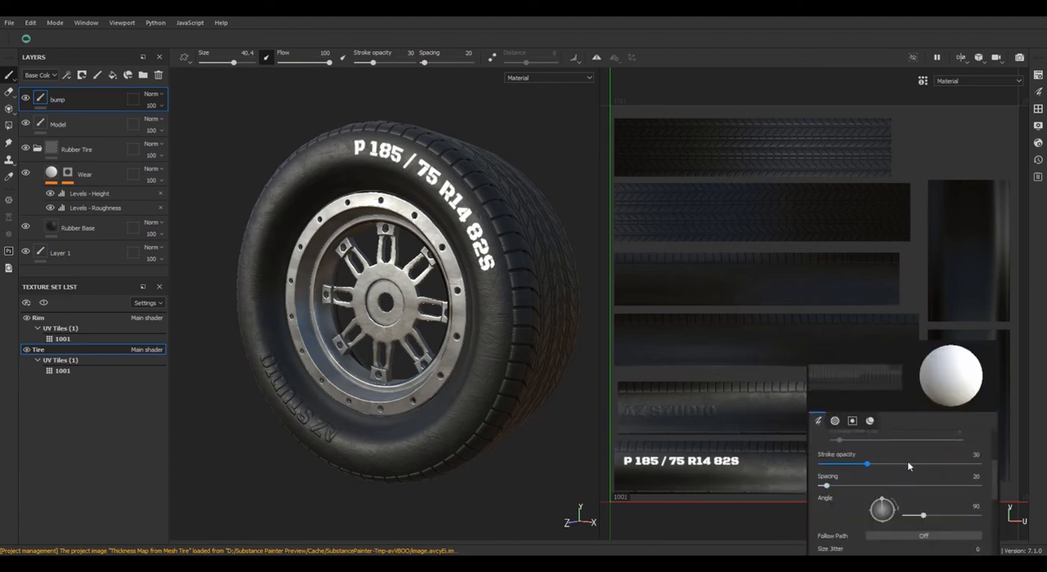
scroll(907, 461, down, 10)
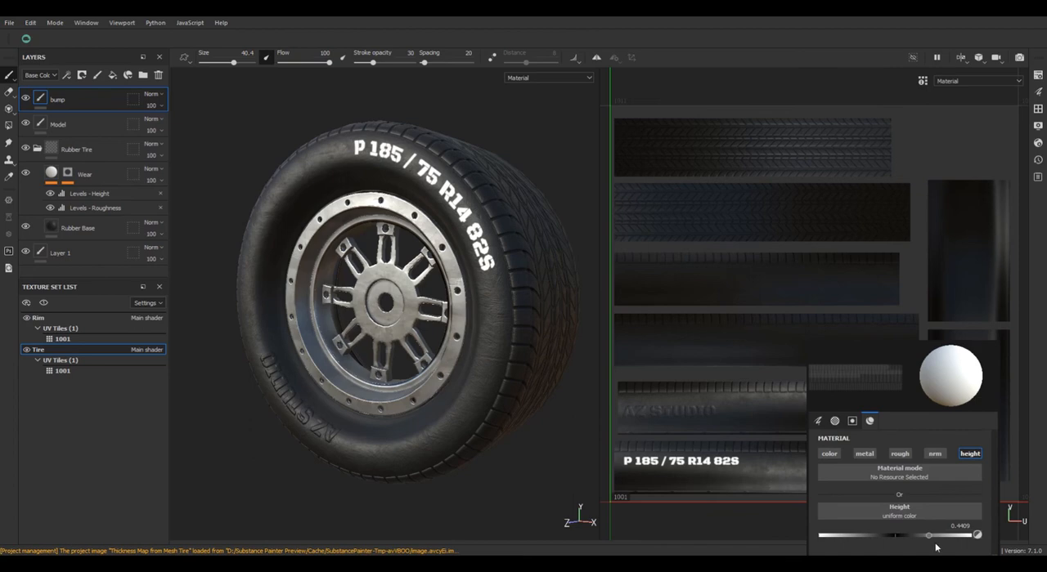
drag(935, 548, 943, 542)
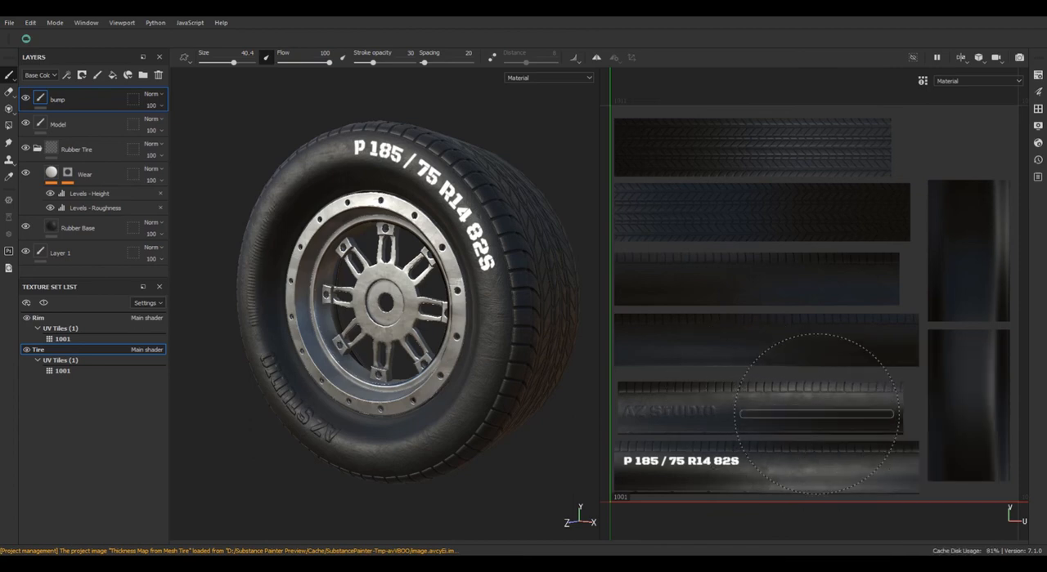
key(ctrl)
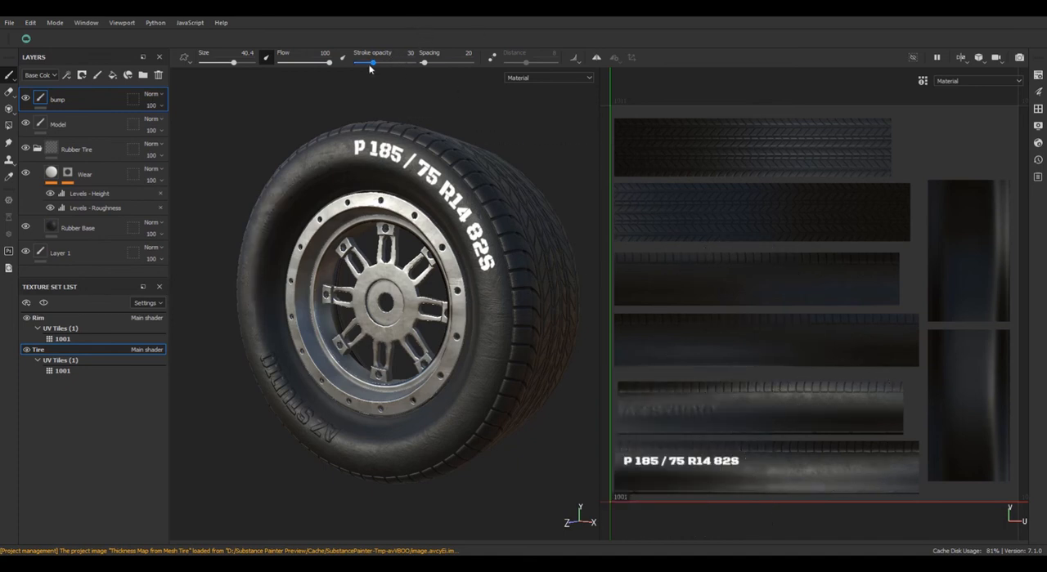
Raise the stroke opacity to 52, undo the trial stamp, and stamp the slicer line along both sidewall strips at brush size 35.48.
drag(382, 65, 386, 64)
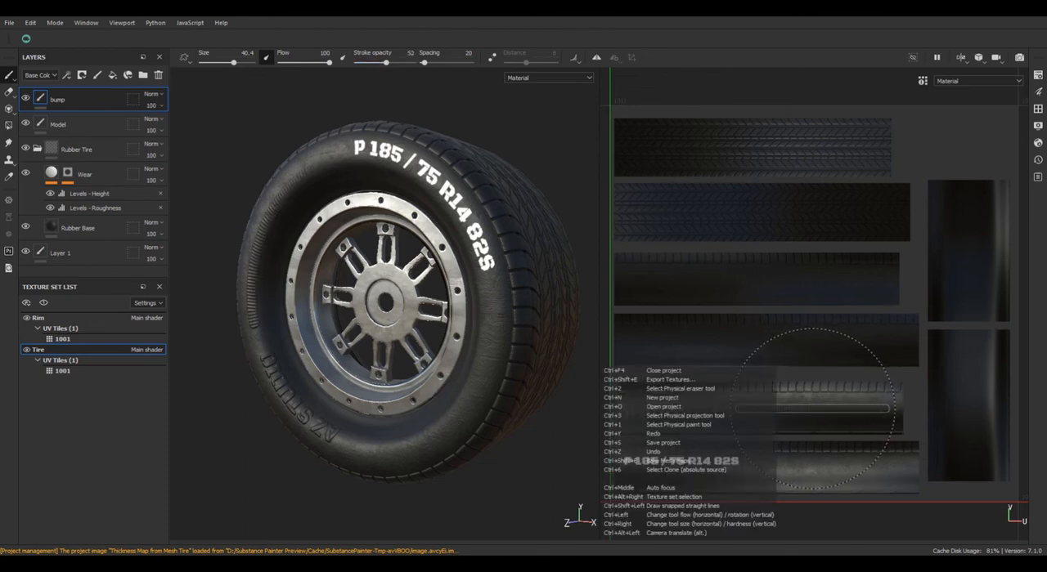
key(ctrl+z)
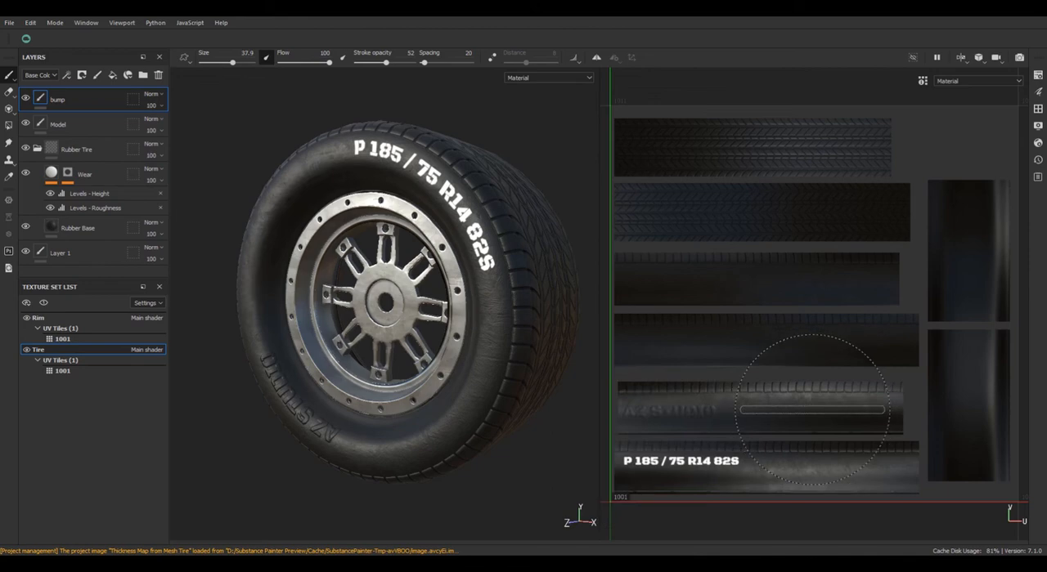
key(bracketleft)
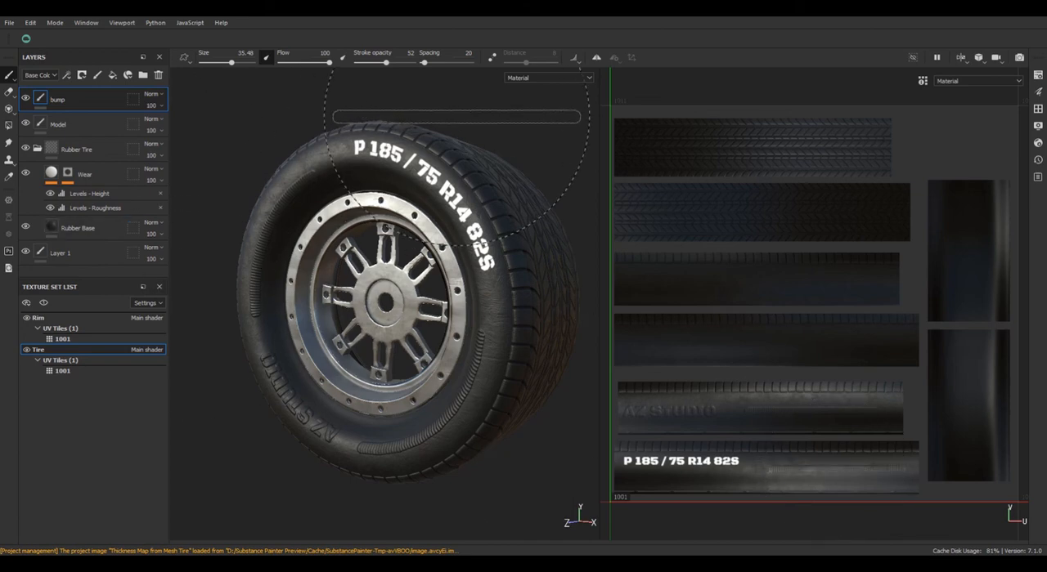
Display the wheel in the 3D view only and start an Iray render of it.
mouse_move(289, 424)
alt+mouse_down()
mouse_move(358, 417)
mouse_move(280, 405)
mouse_move(311, 413)
mouse_move(290, 418)
alt+mouse_up()
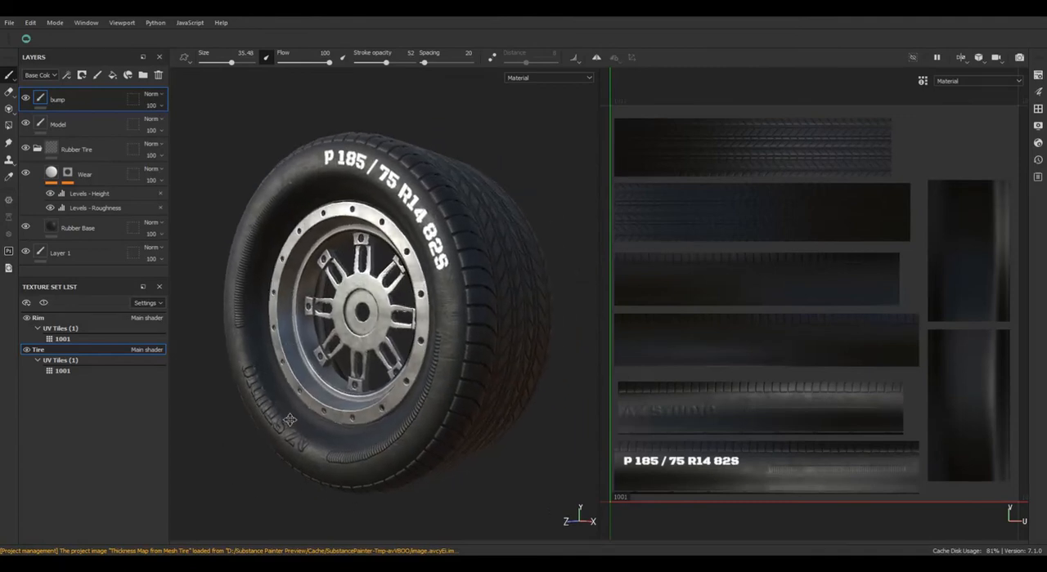
key(F2)
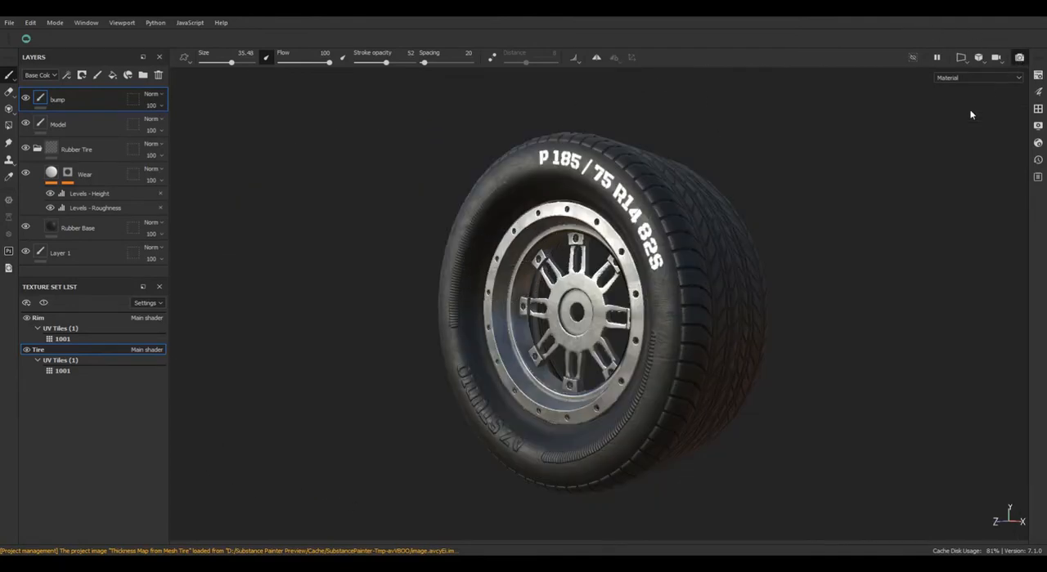
key(F10)
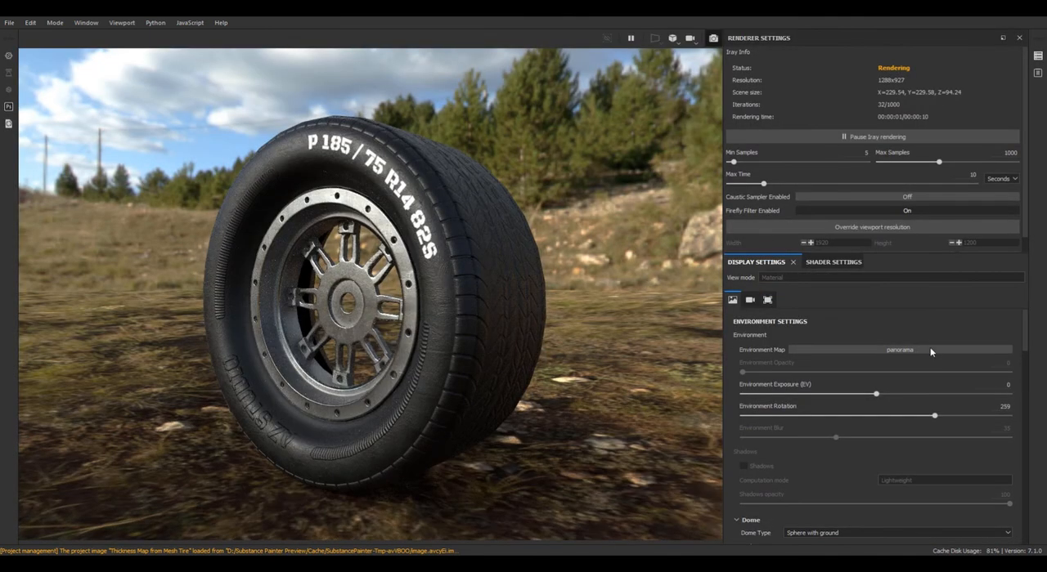
Enable the dome's clear color in the environment settings and set it to near-black, with a value of 0.009.
scroll(757, 505, down, 3)
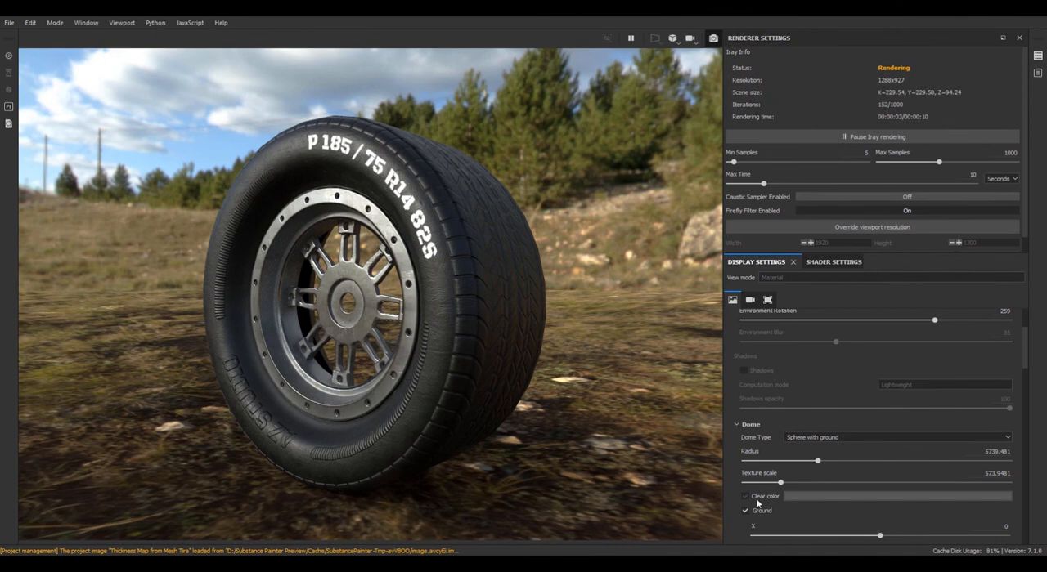
click(756, 497)
click(794, 497)
drag(831, 464, 765, 467)
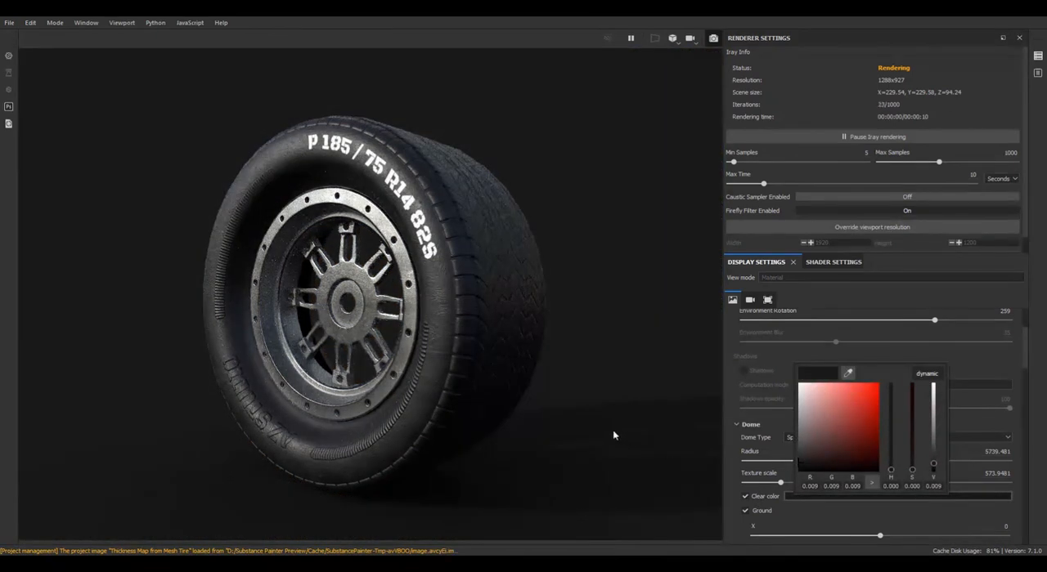
click(644, 402)
Reframe the wheel in the Iray render and rotate the environment to change its lighting.
alt+drag(589, 339, 692, 343)
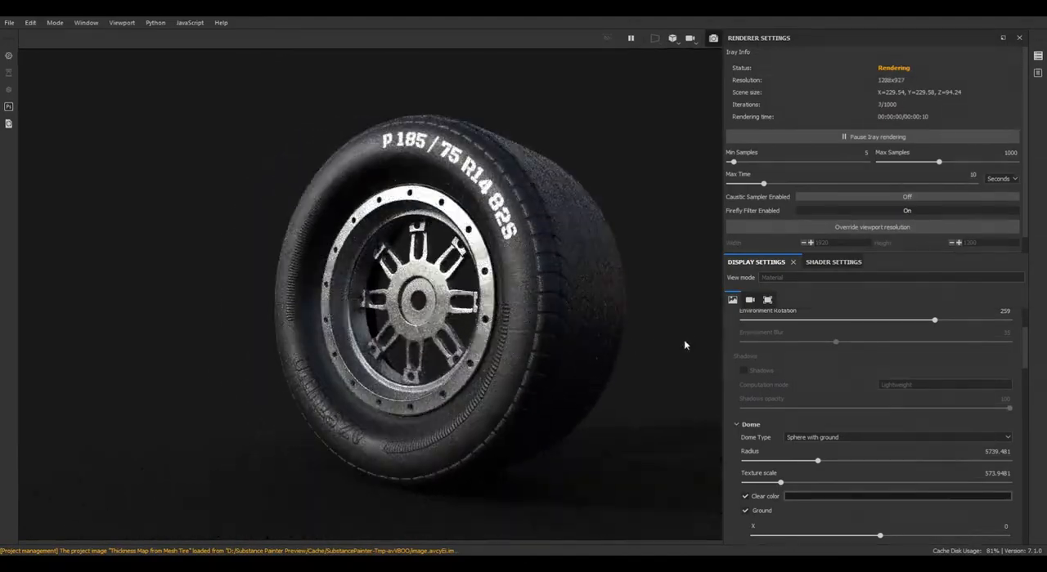
shift+right_drag(685, 346, 579, 355)
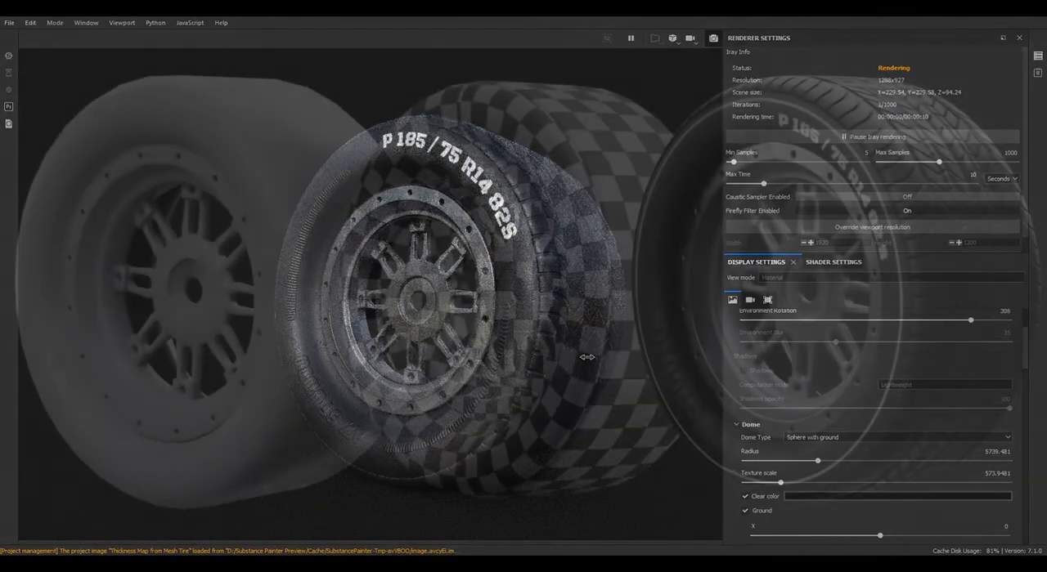